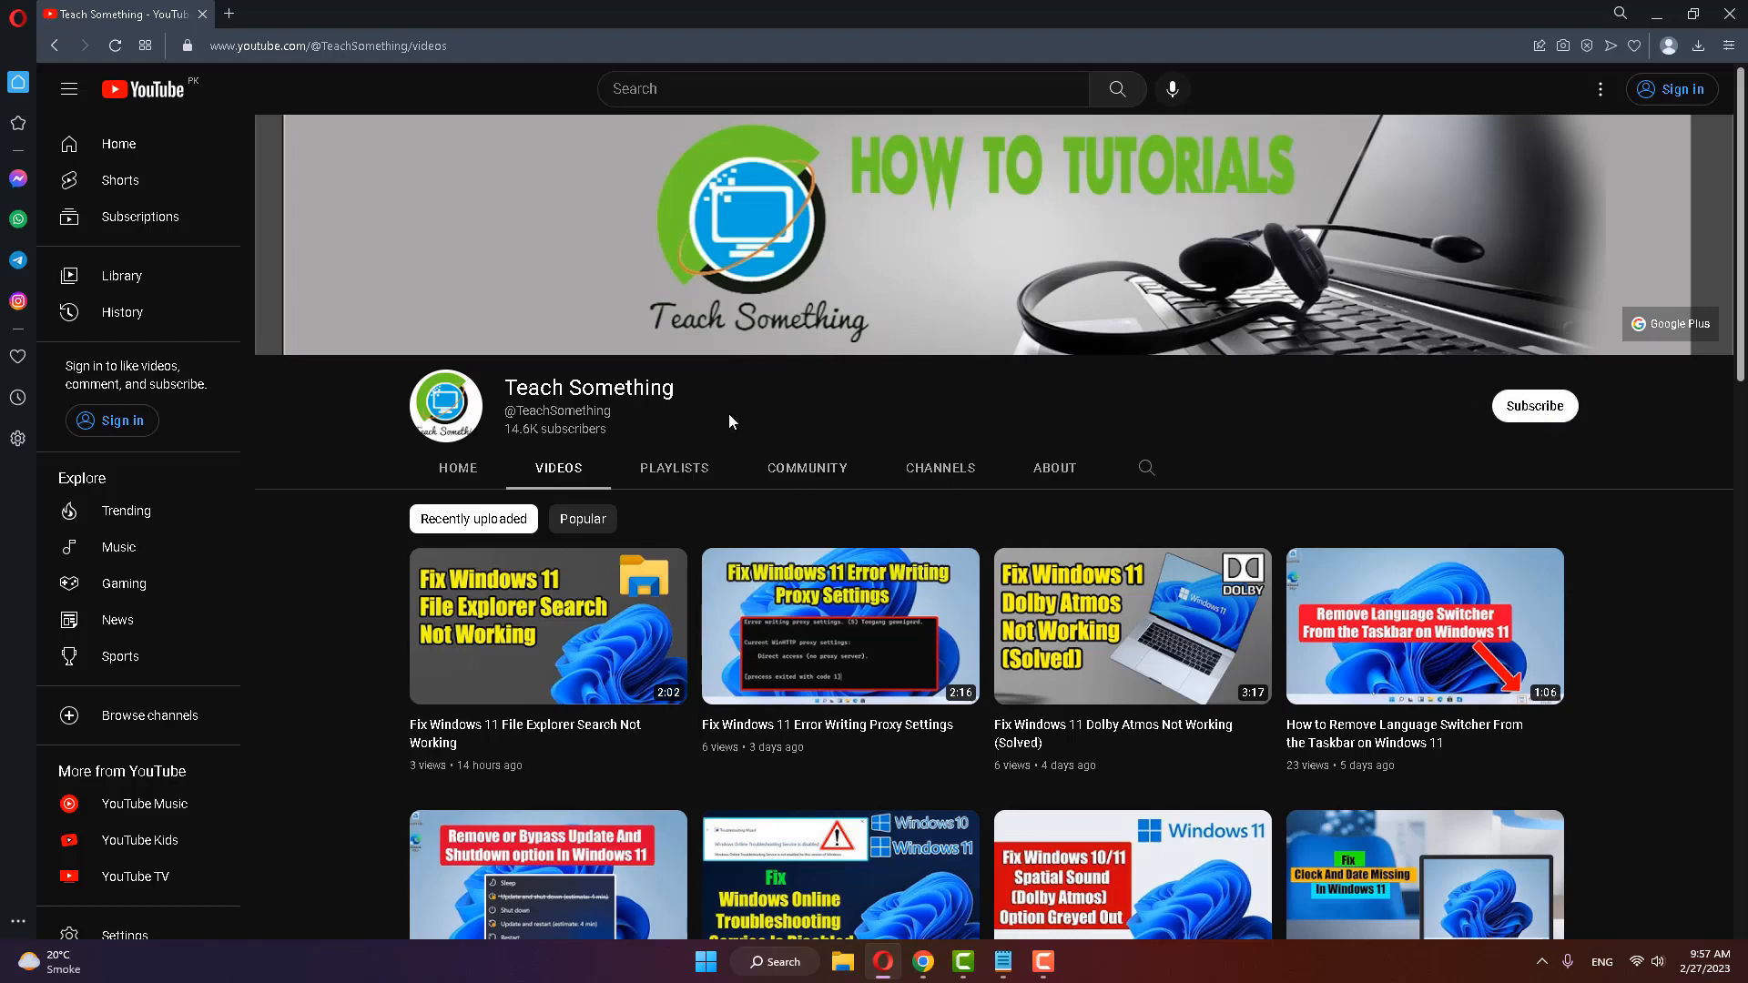
Step: Search Windows for regedit and run Registry Editor as administrator
left_click(780, 961)
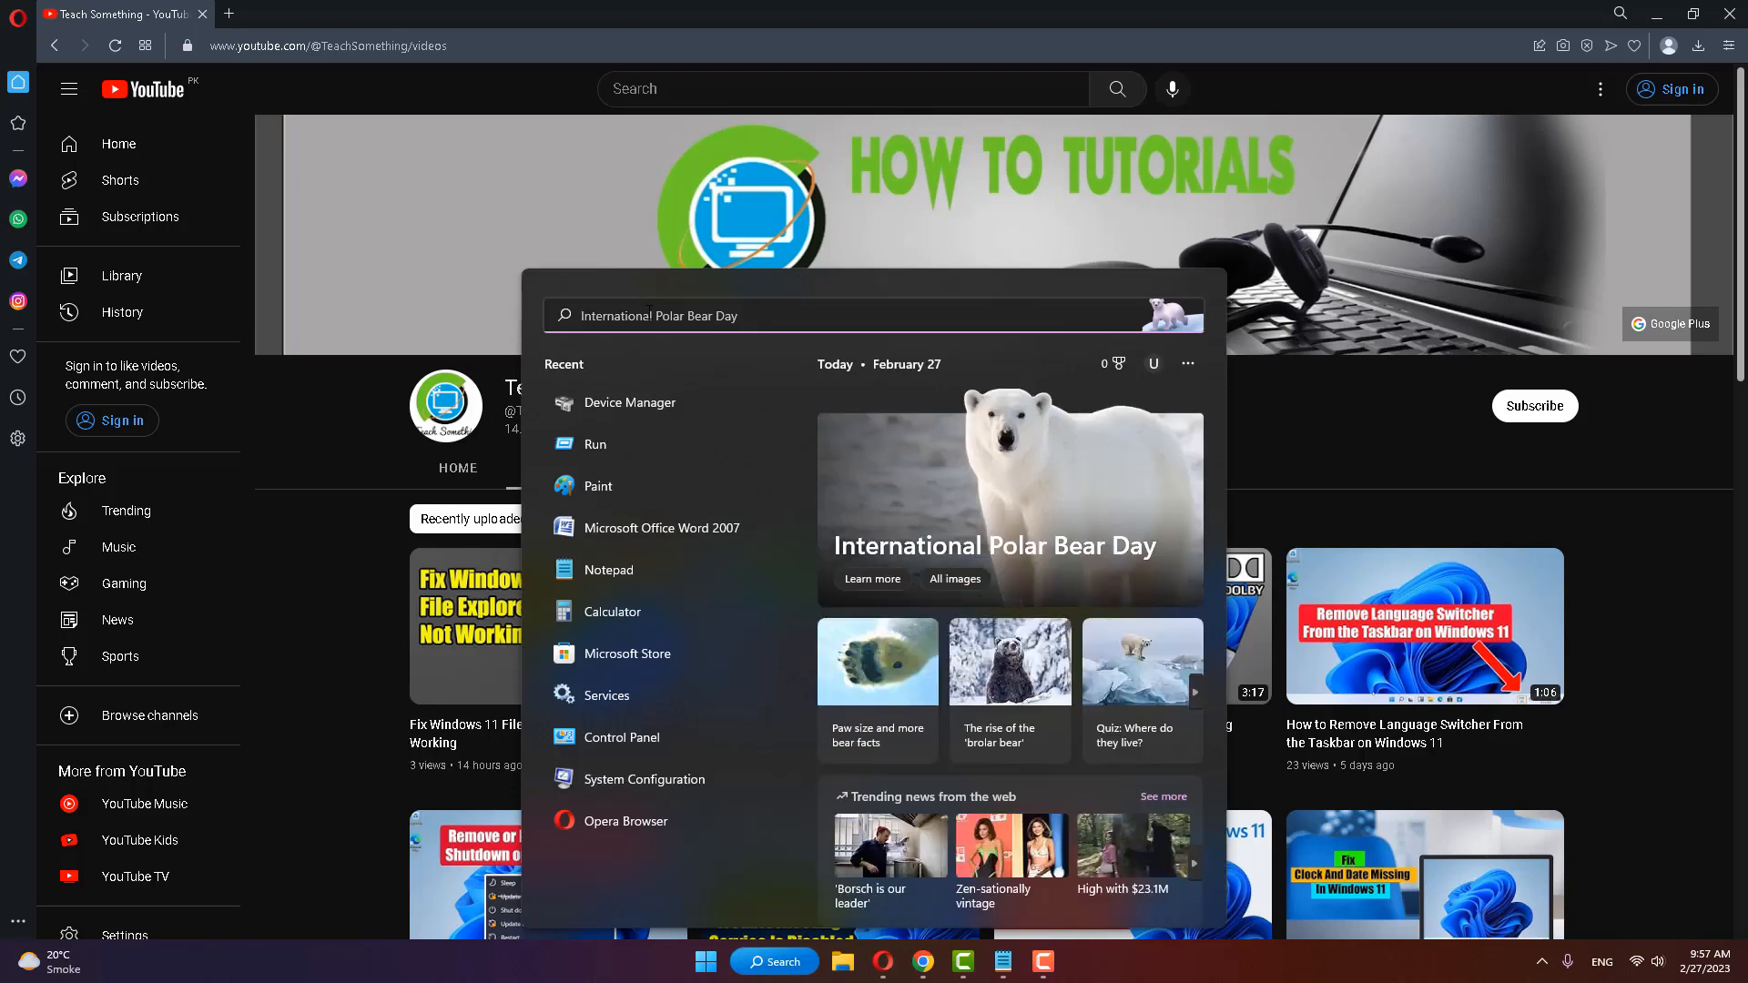
type("regedit")
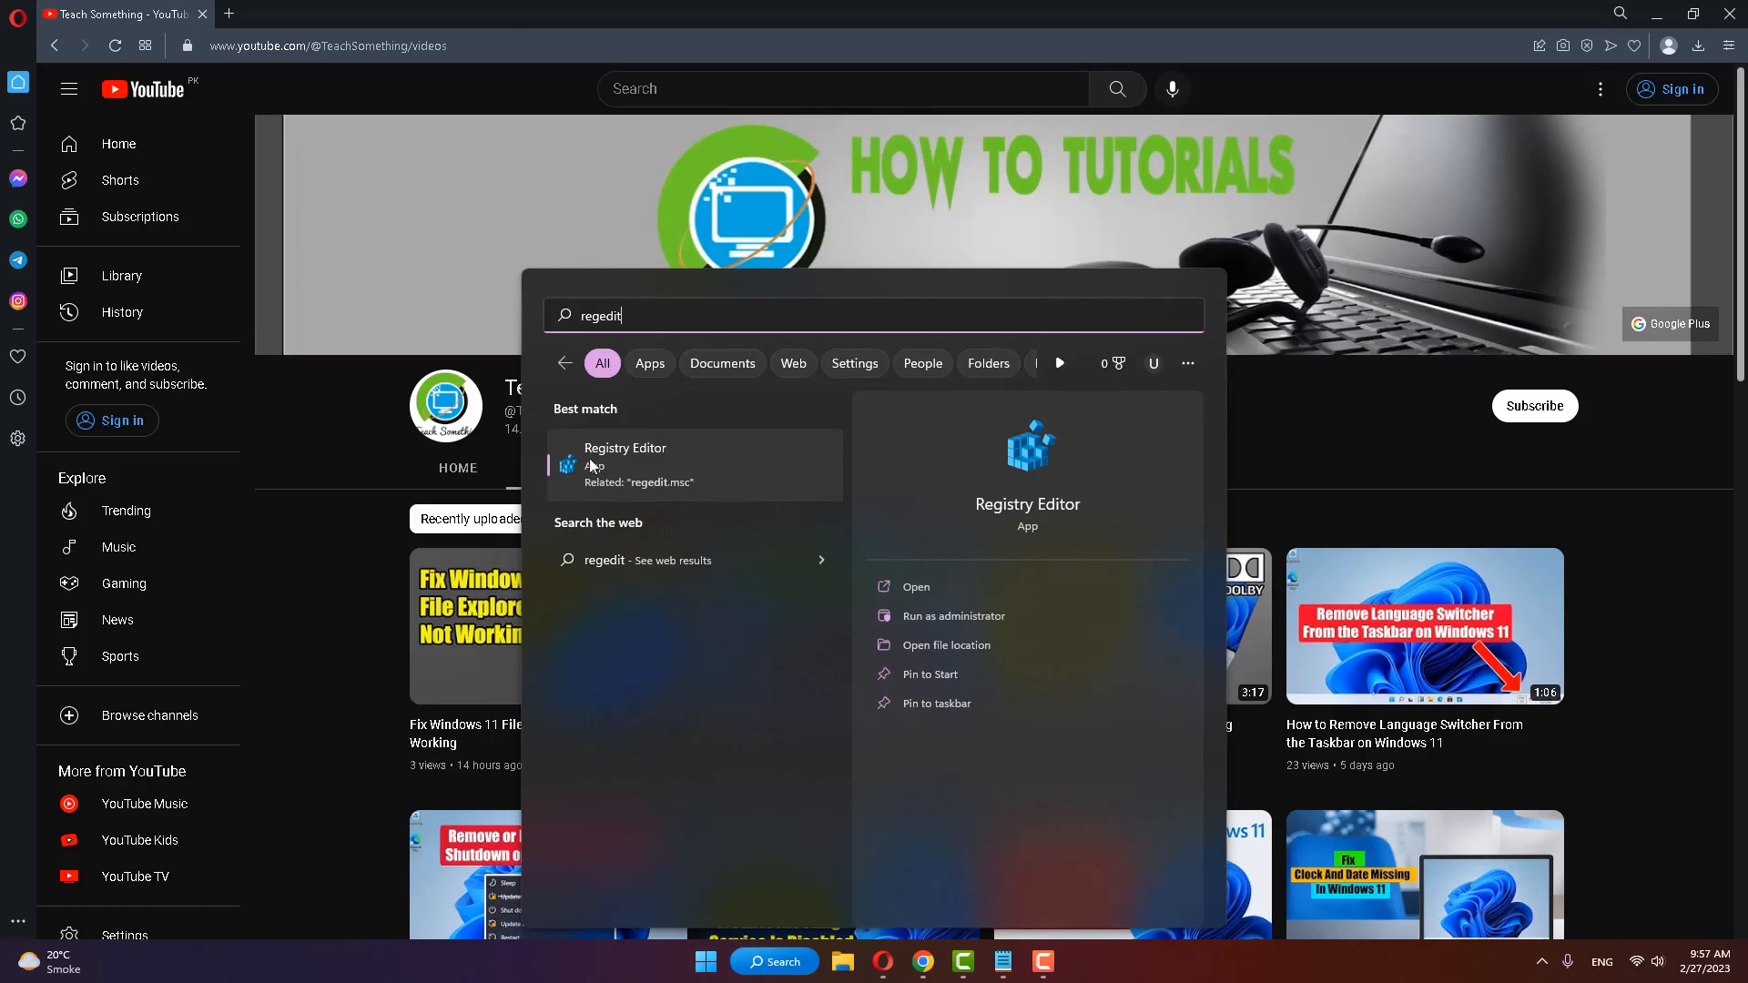
right_click(650, 466)
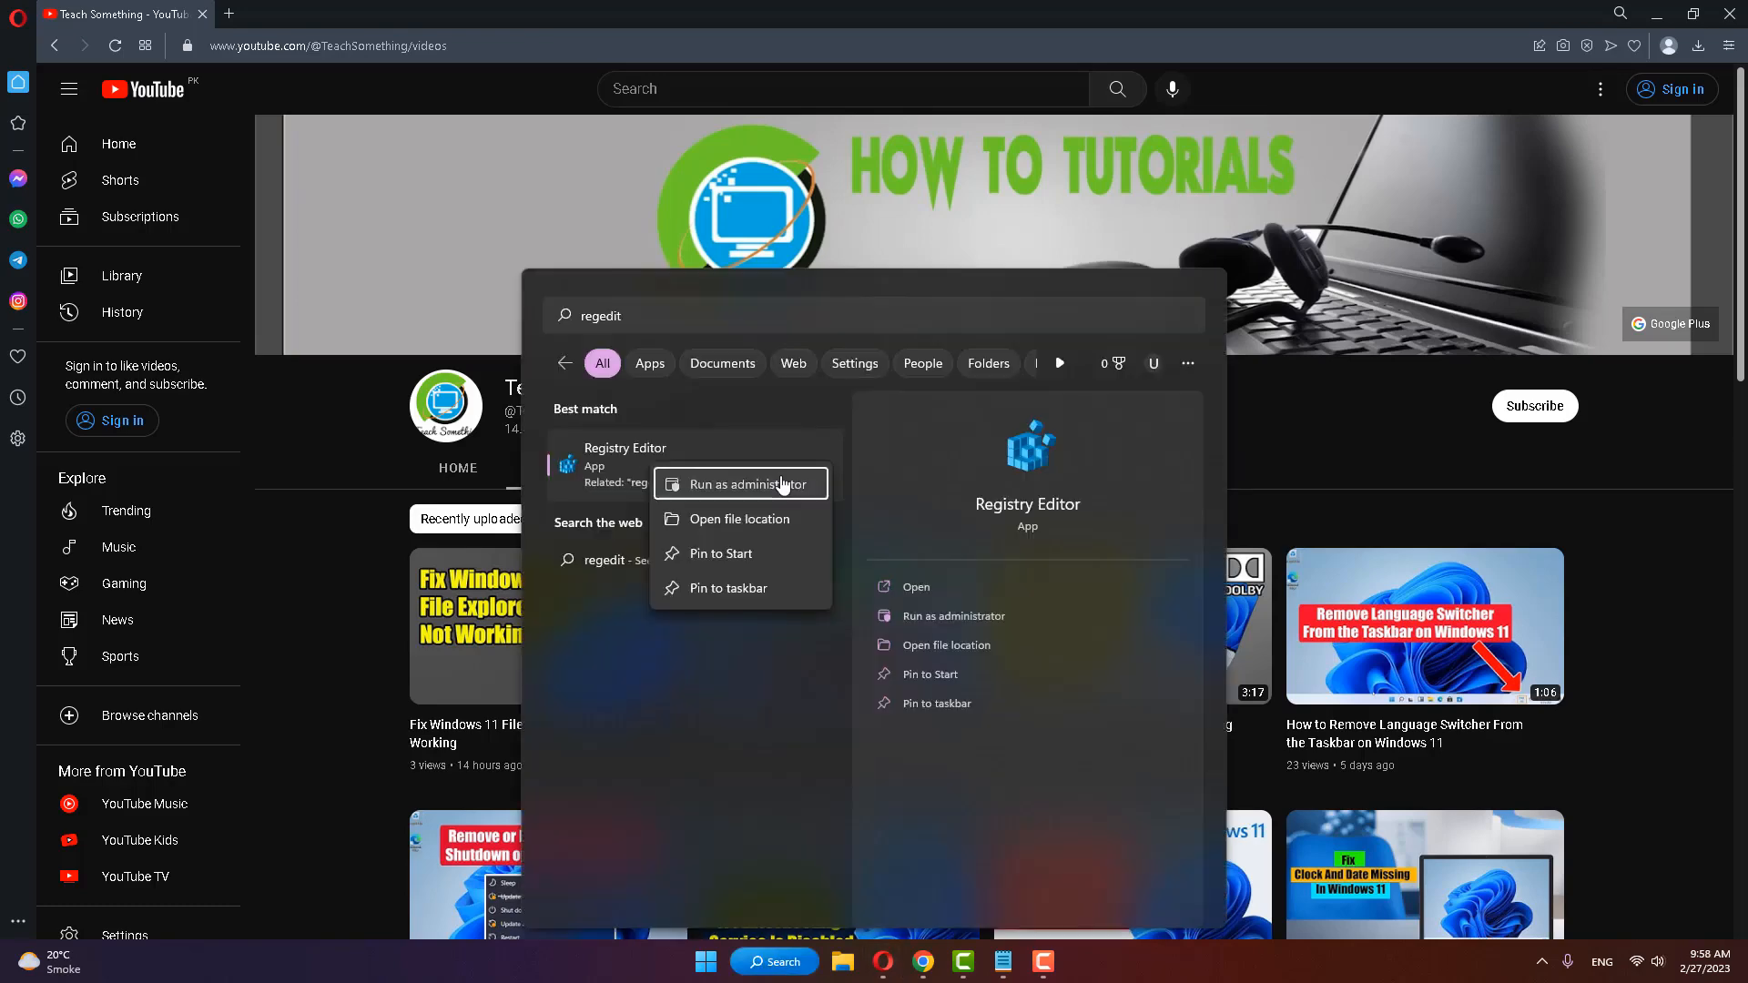
left_click(783, 484)
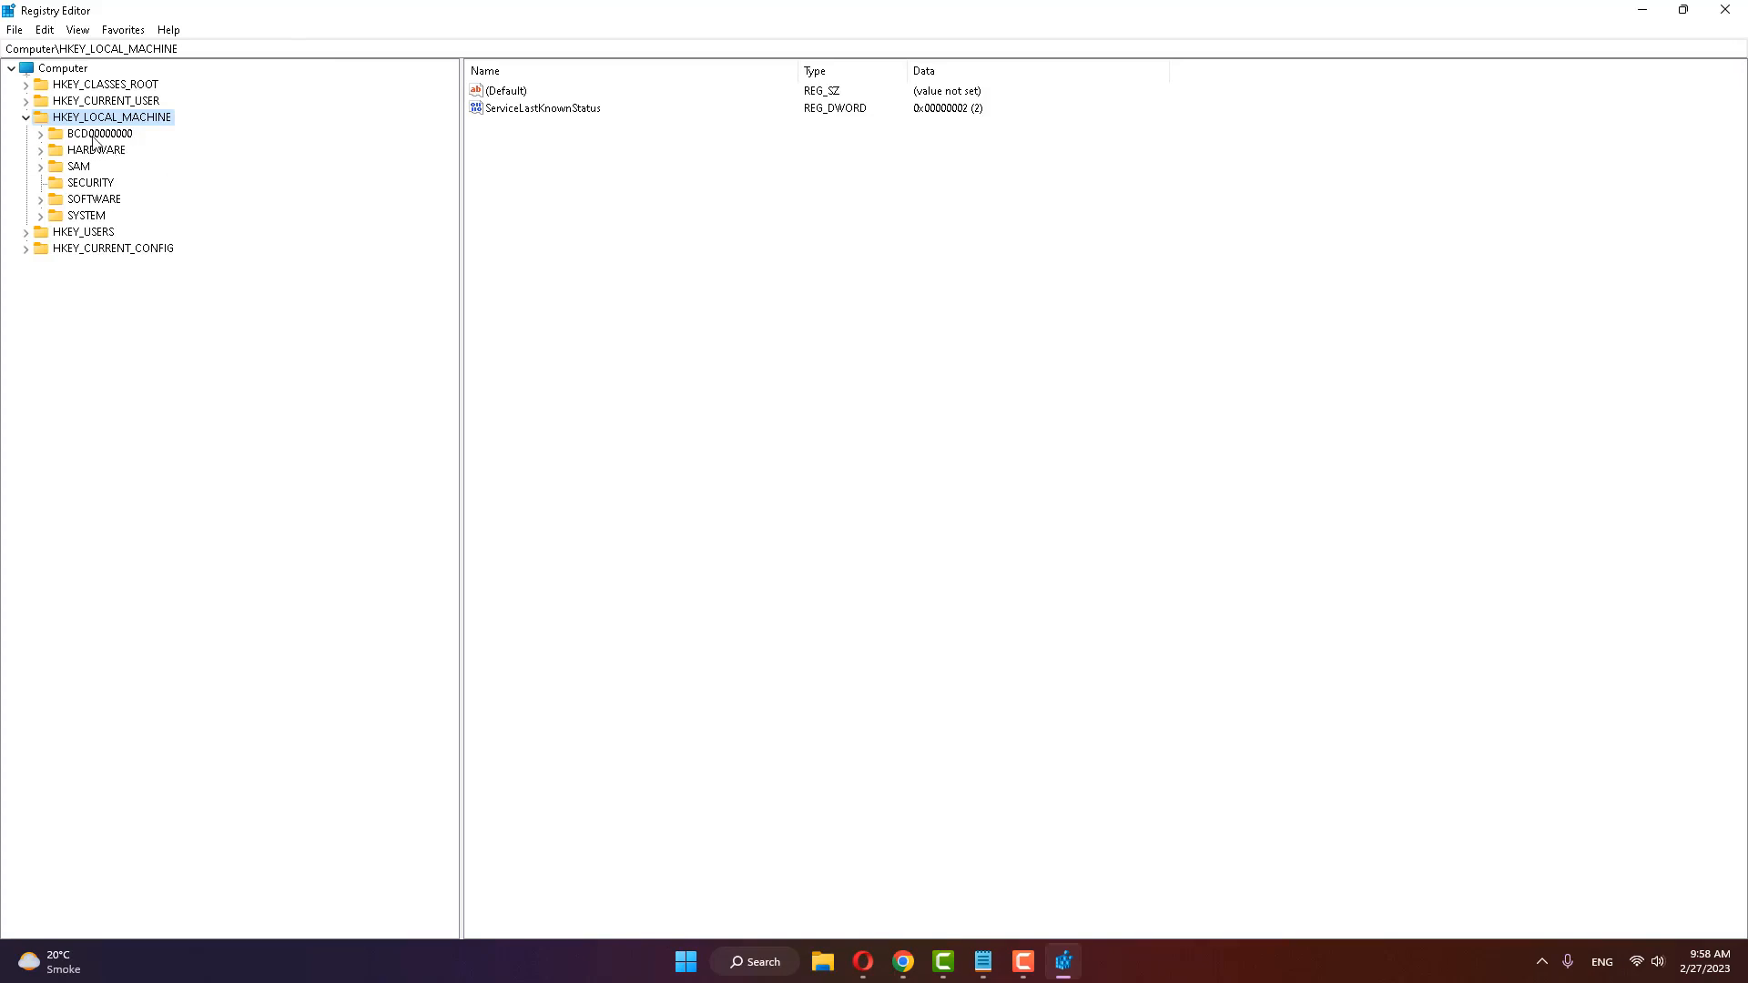
Step: Expand the registry tree down to HKEY_LOCAL_MACHINE\SYSTEM\CurrentControlSet\Services
left_click(26, 119)
left_click(26, 118)
left_click(87, 216)
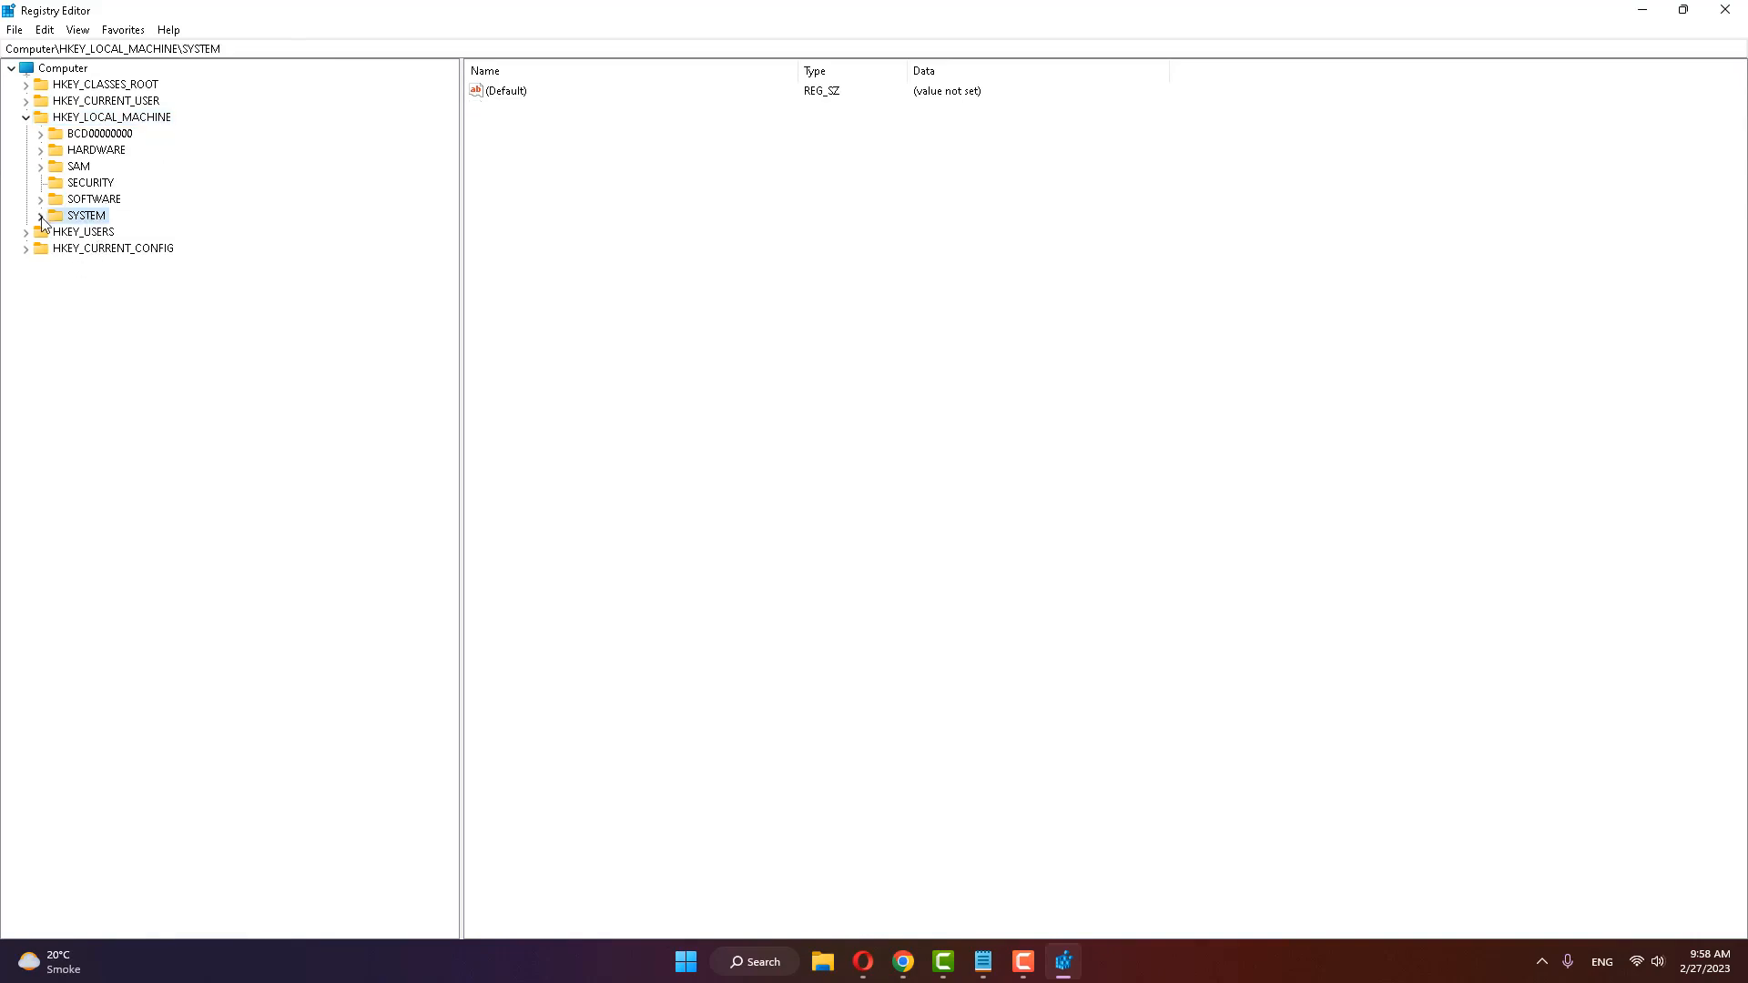
left_click(40, 215)
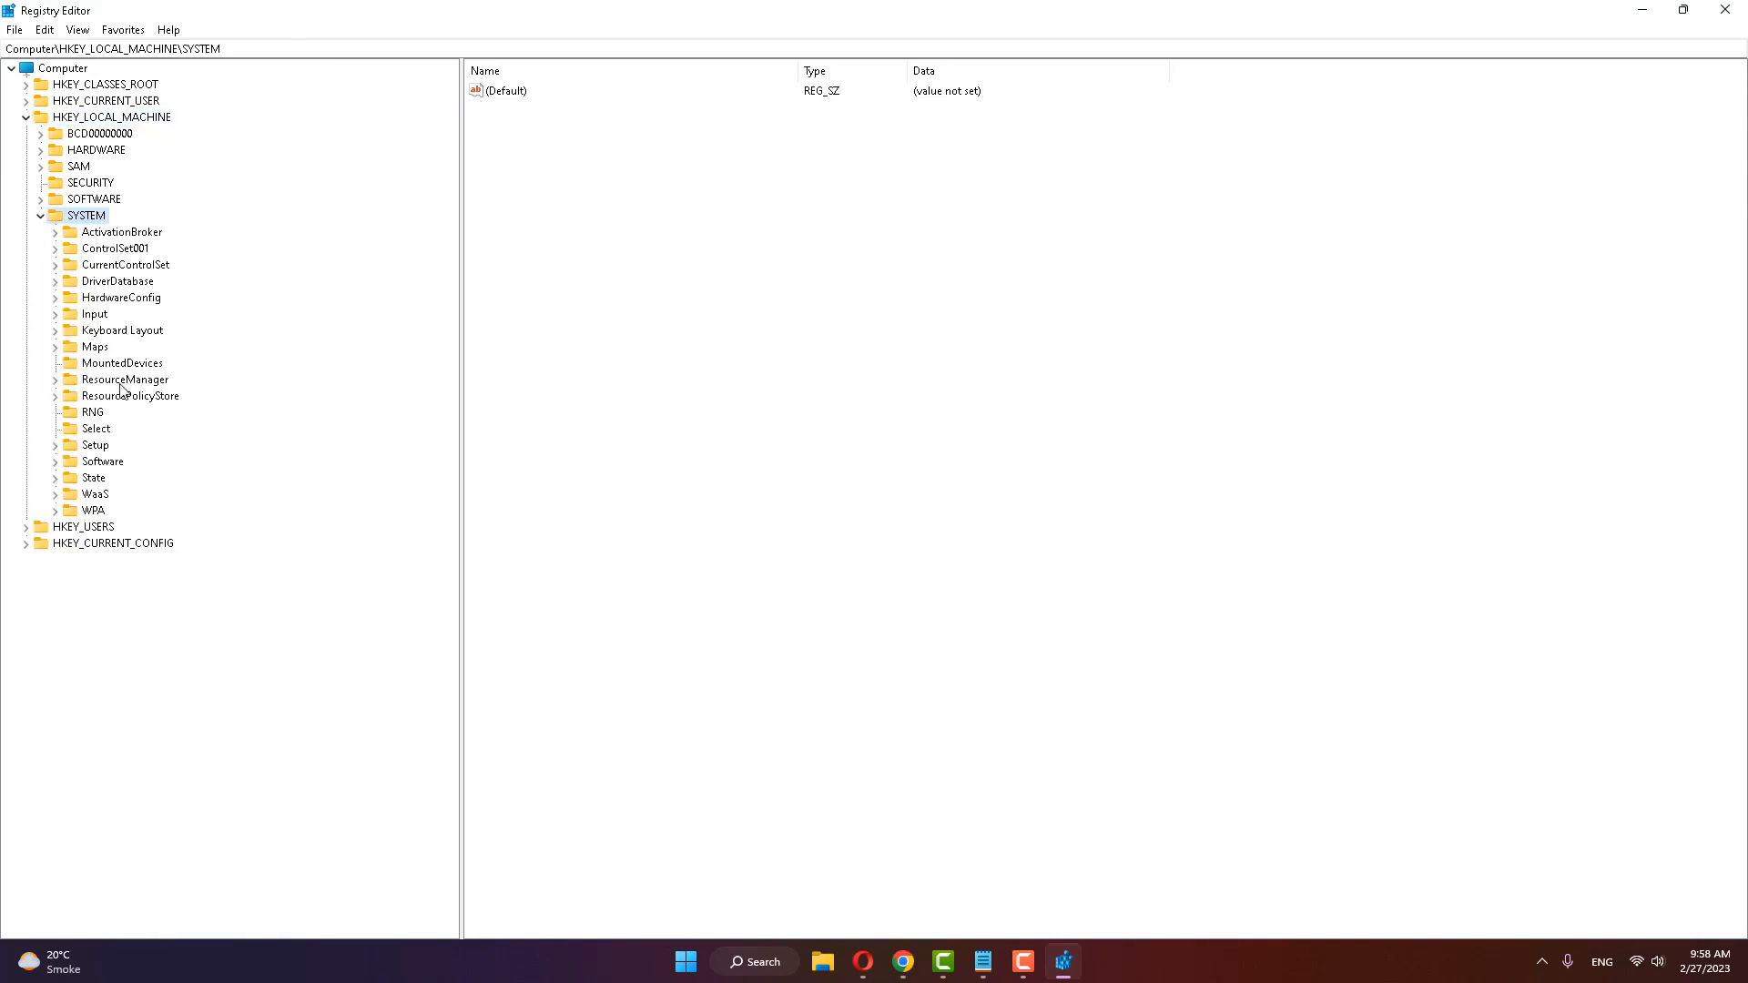
left_click(152, 268)
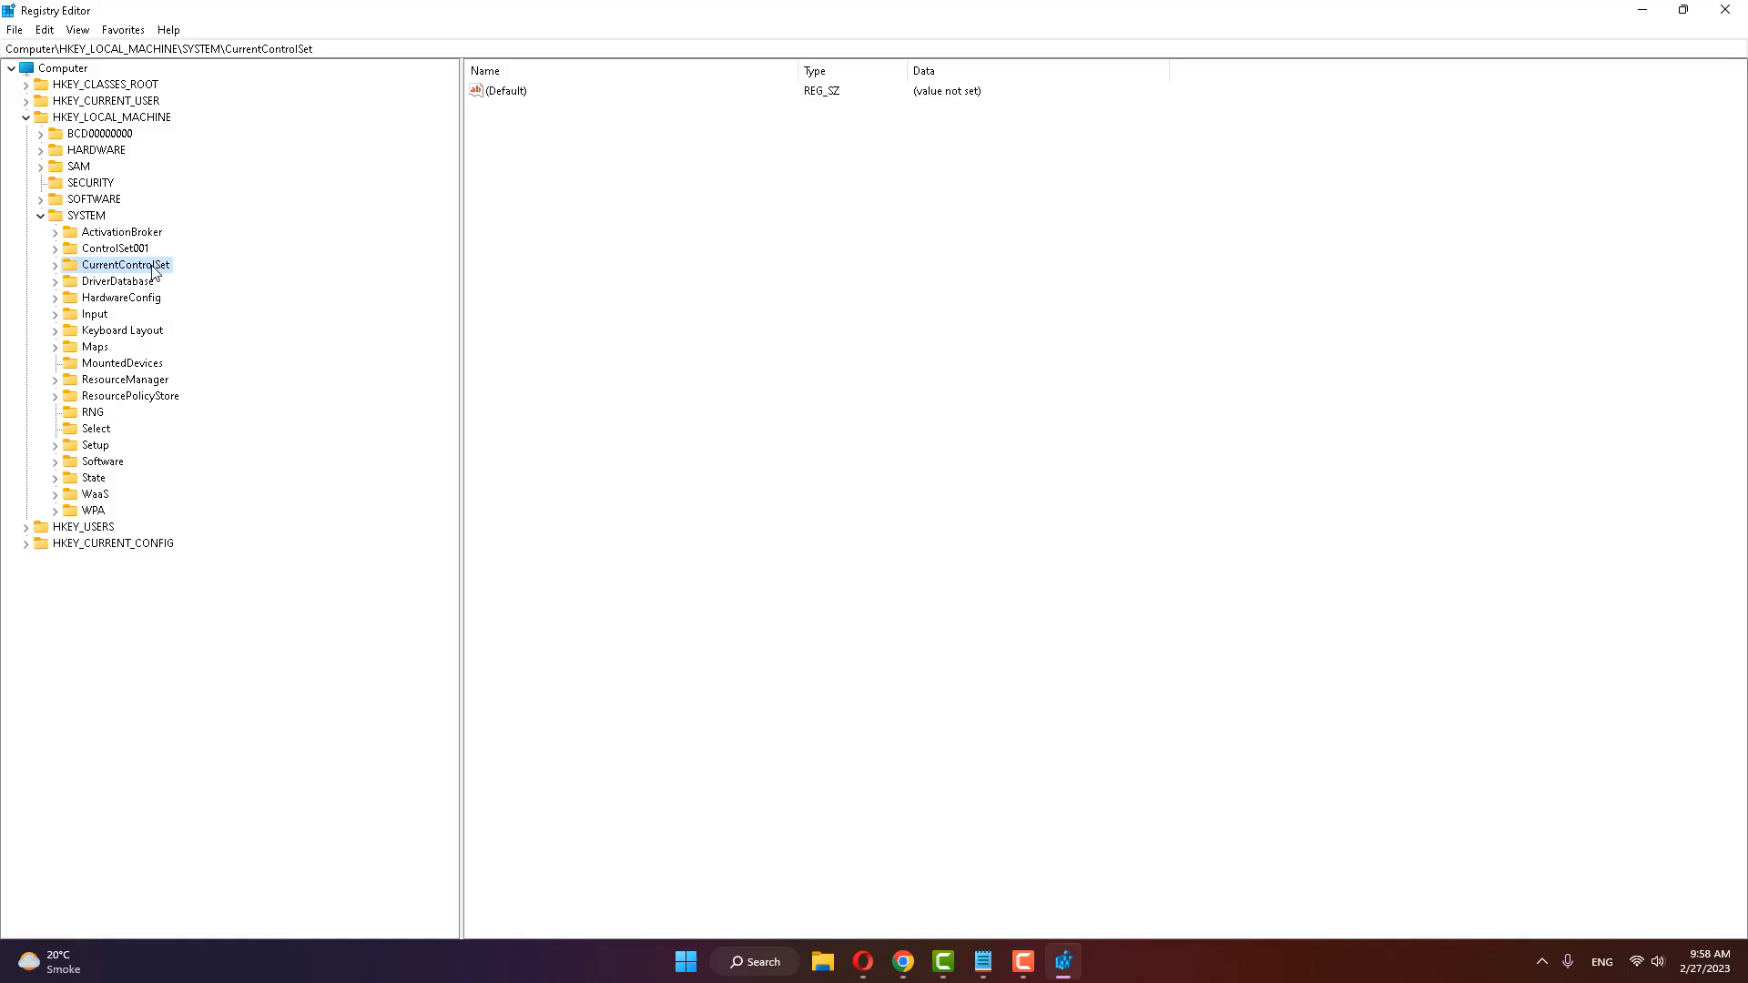
left_click(55, 266)
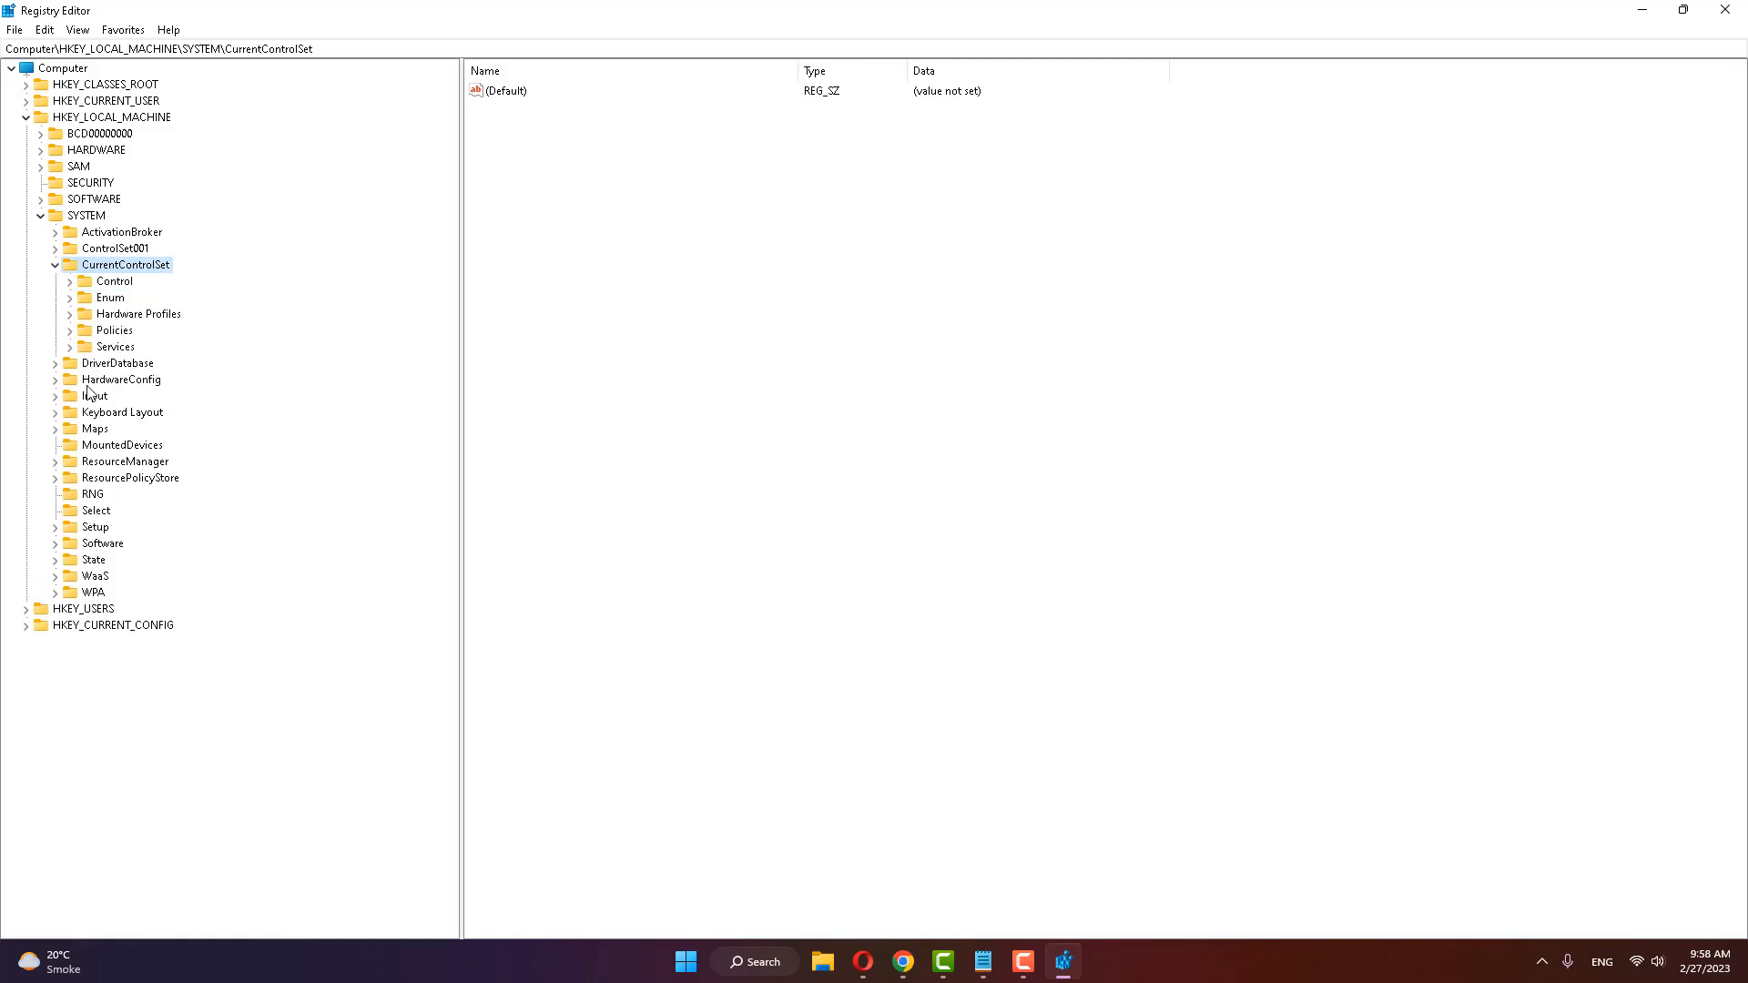
left_click(119, 350)
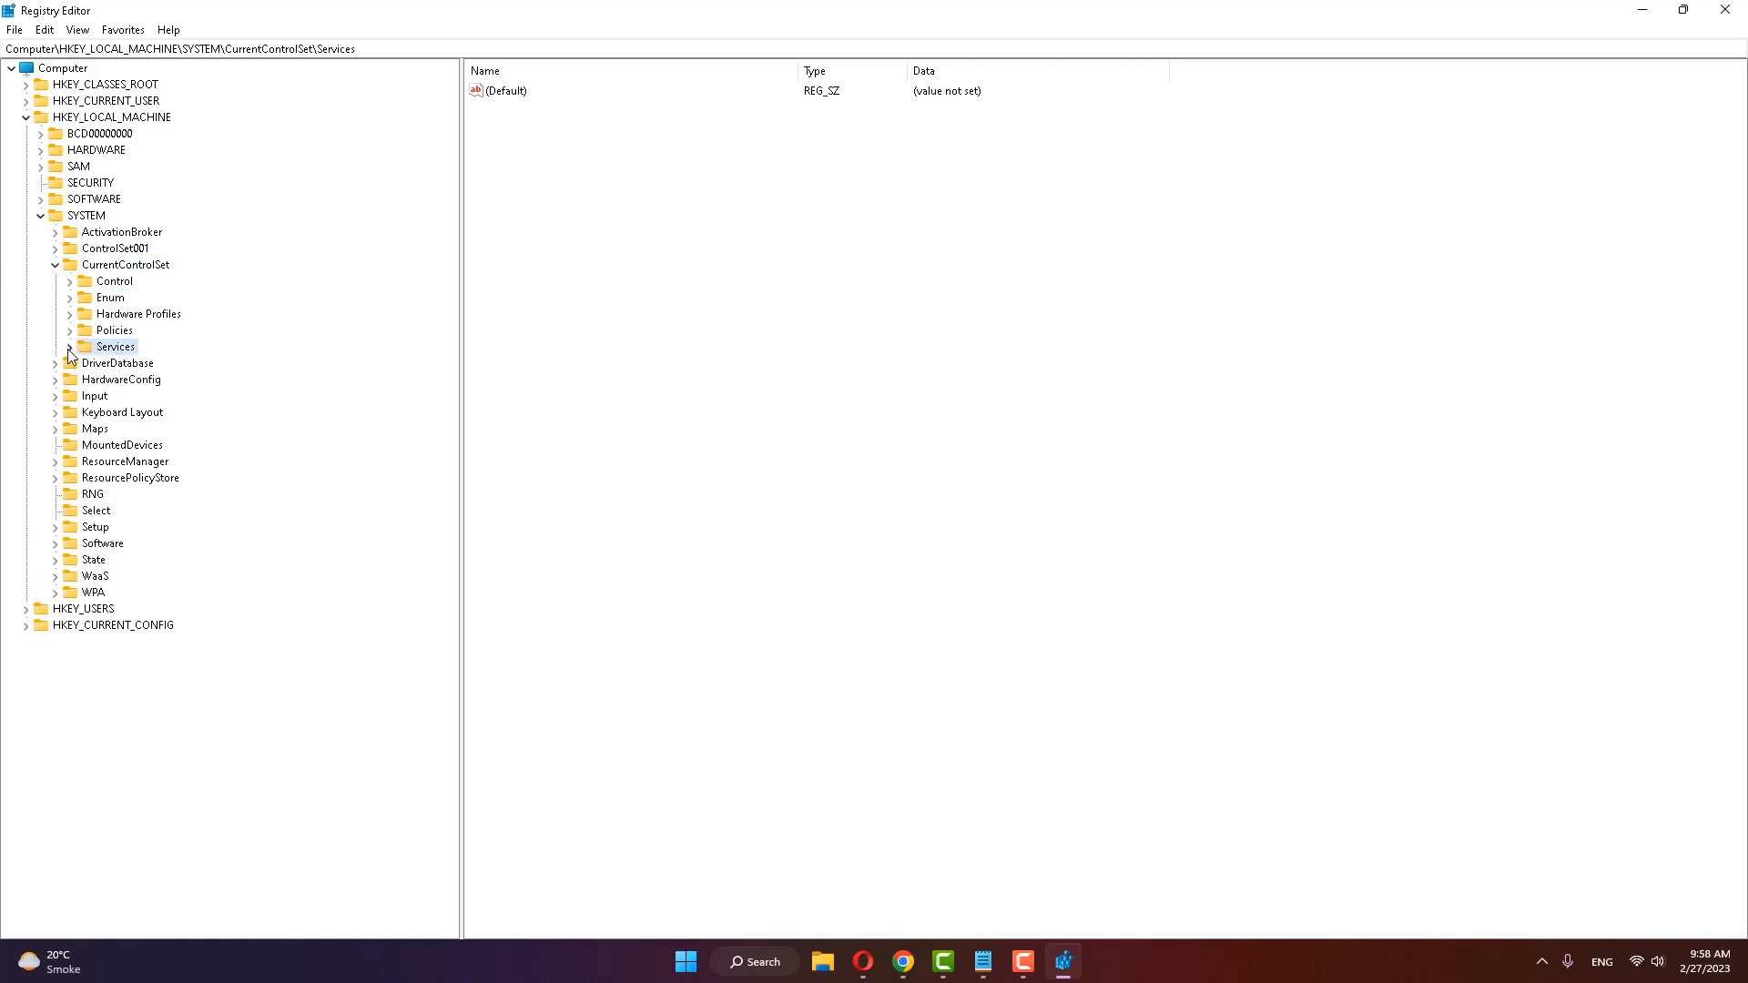
left_click(70, 348)
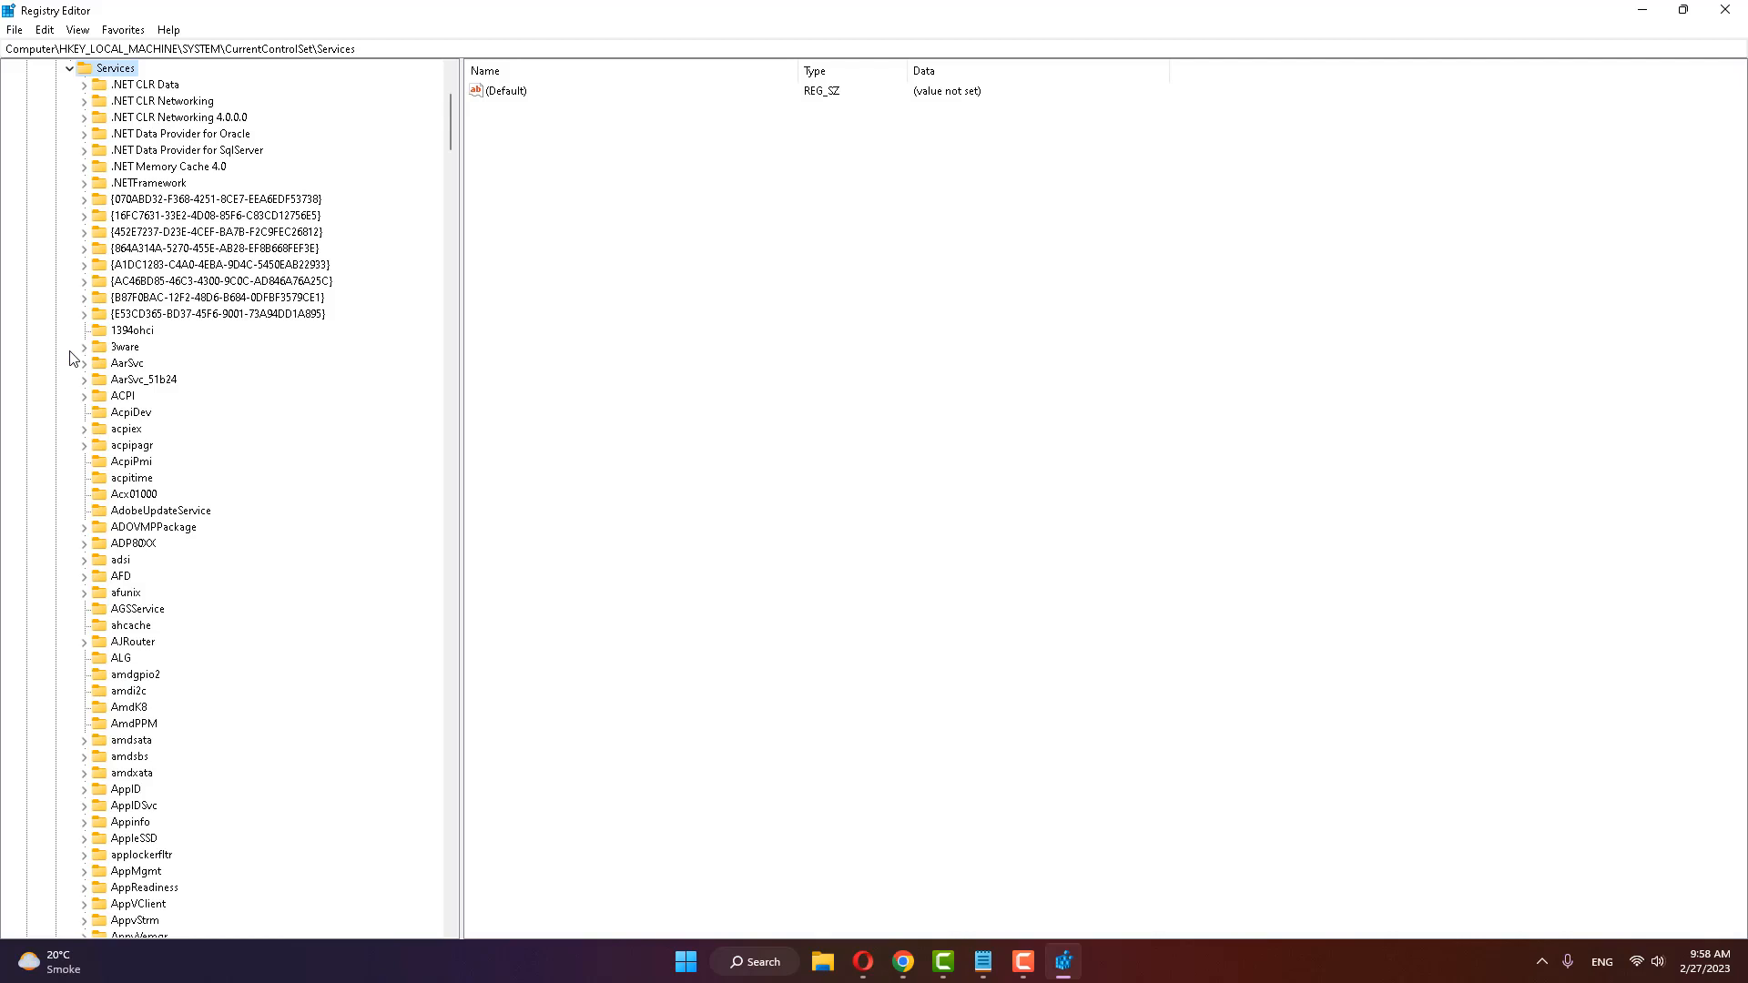
Step: Find the NlaSvc key under Services and open its Parameters\Internet subkey
scroll(173, 571, "down", 14)
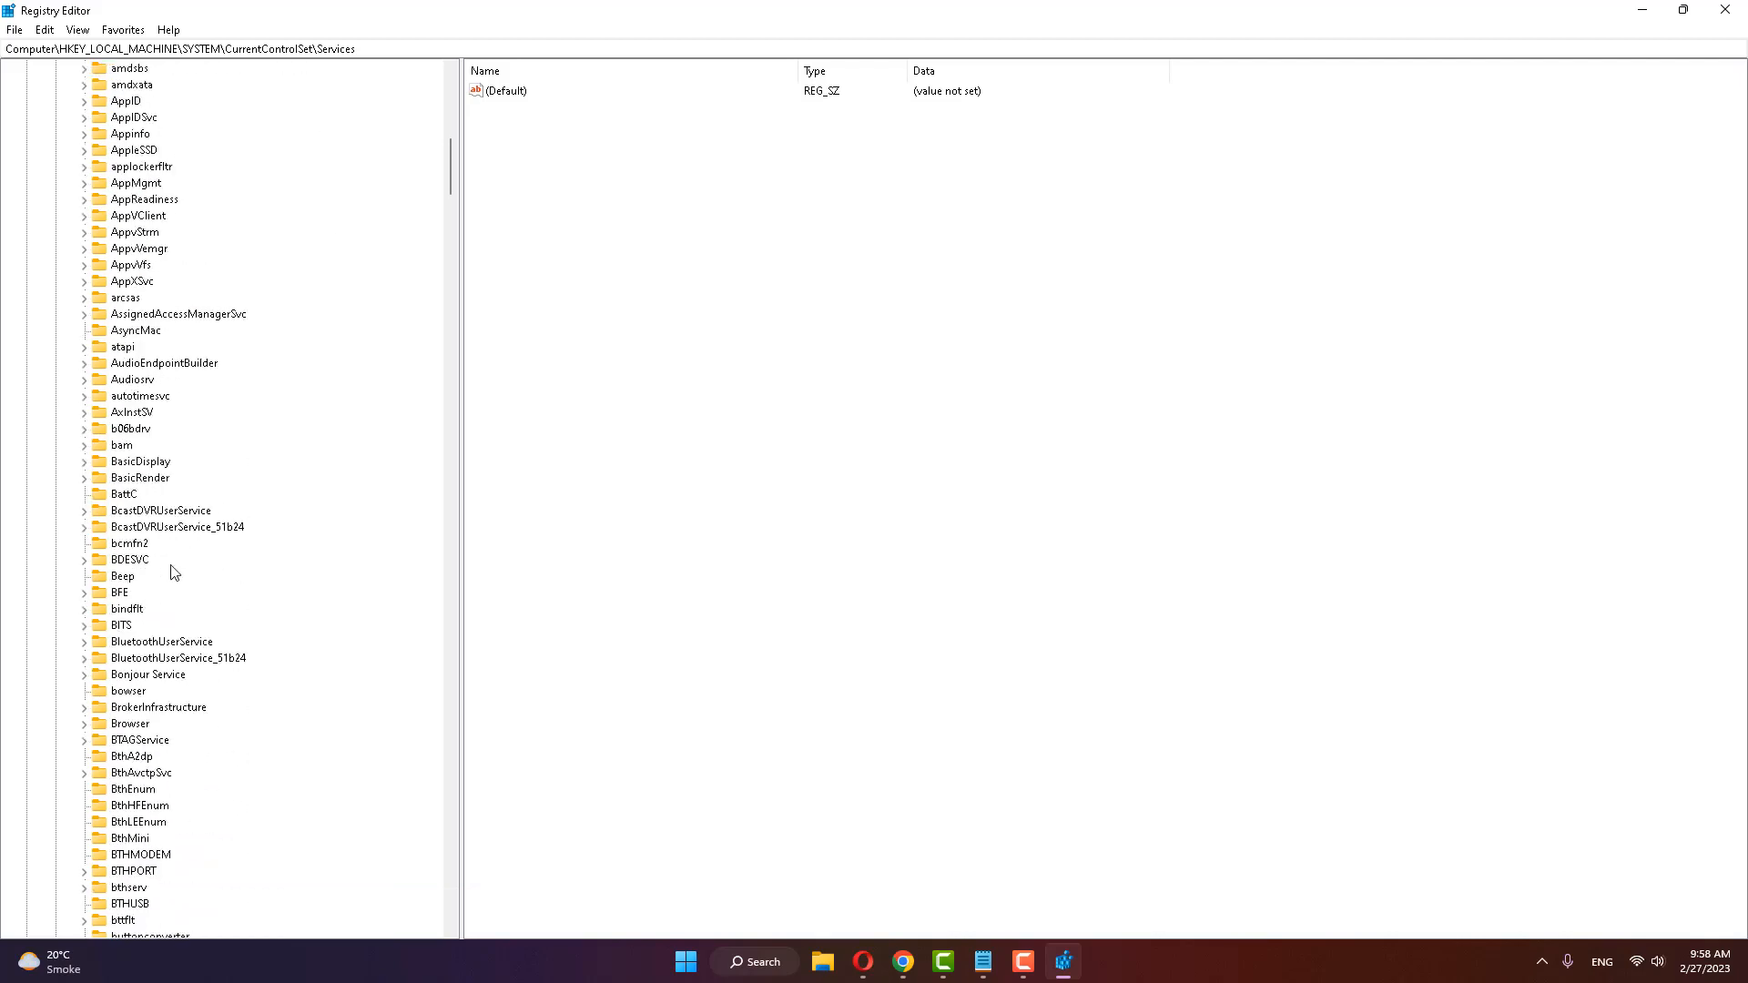
scroll(173, 571, "down", 20)
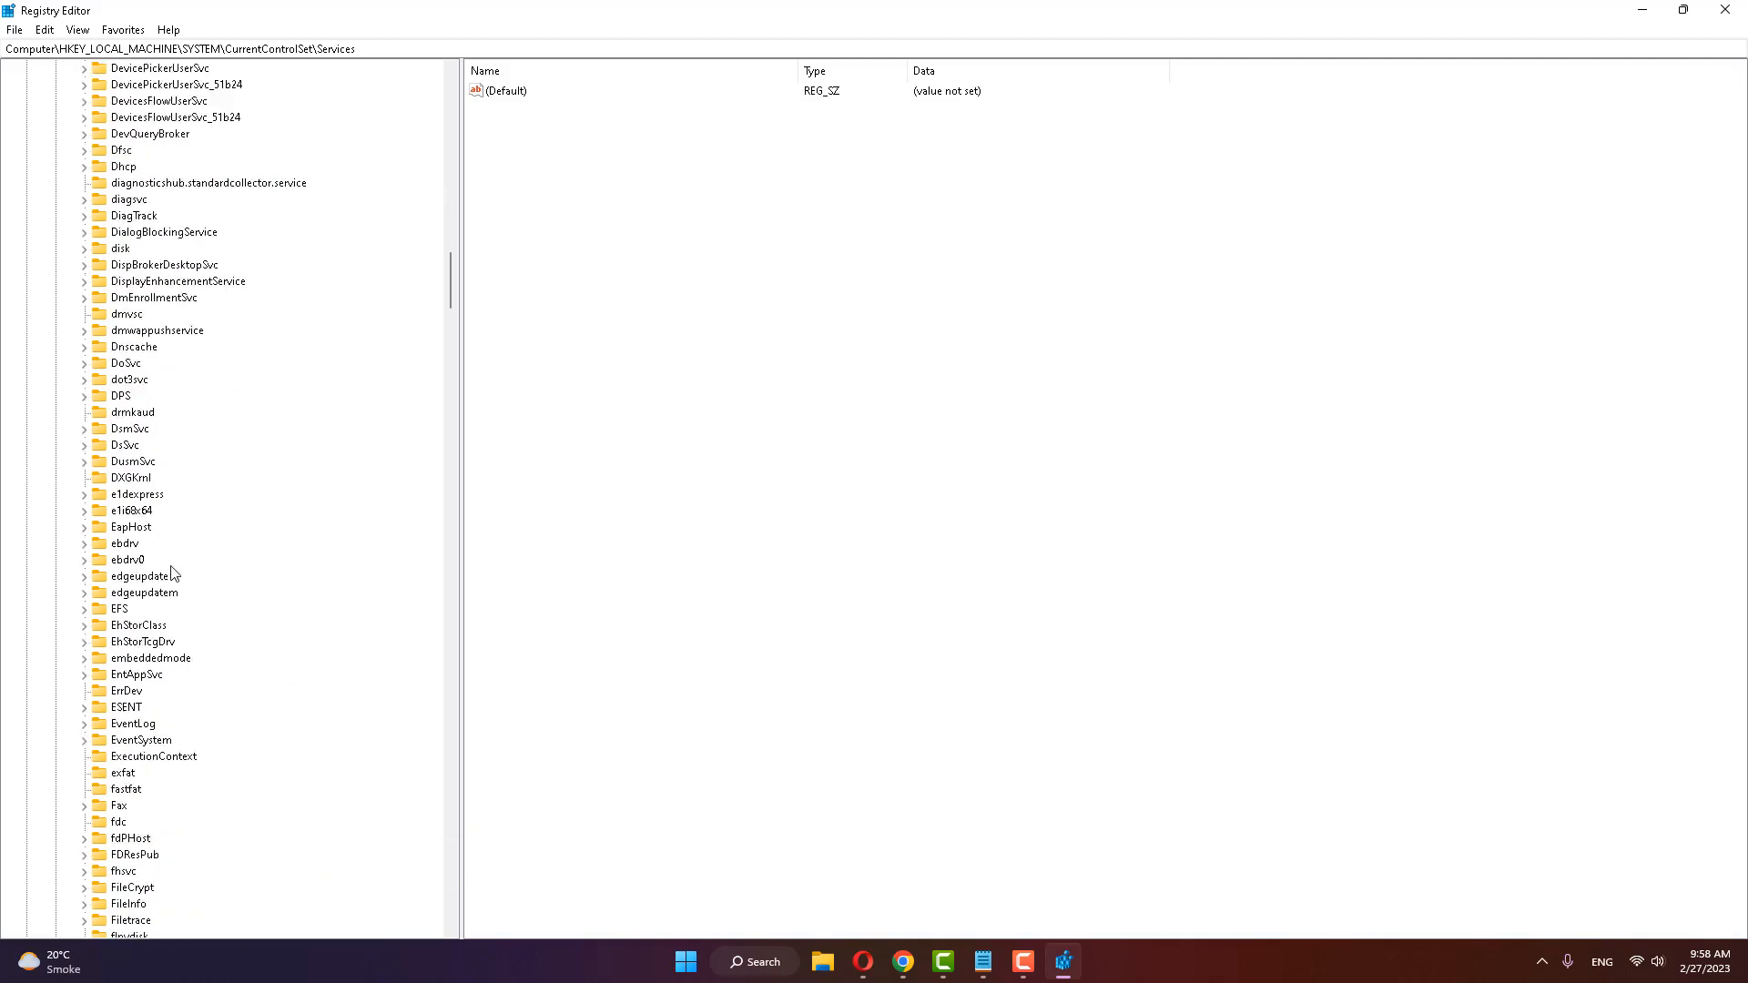
scroll(173, 574, "down", 20)
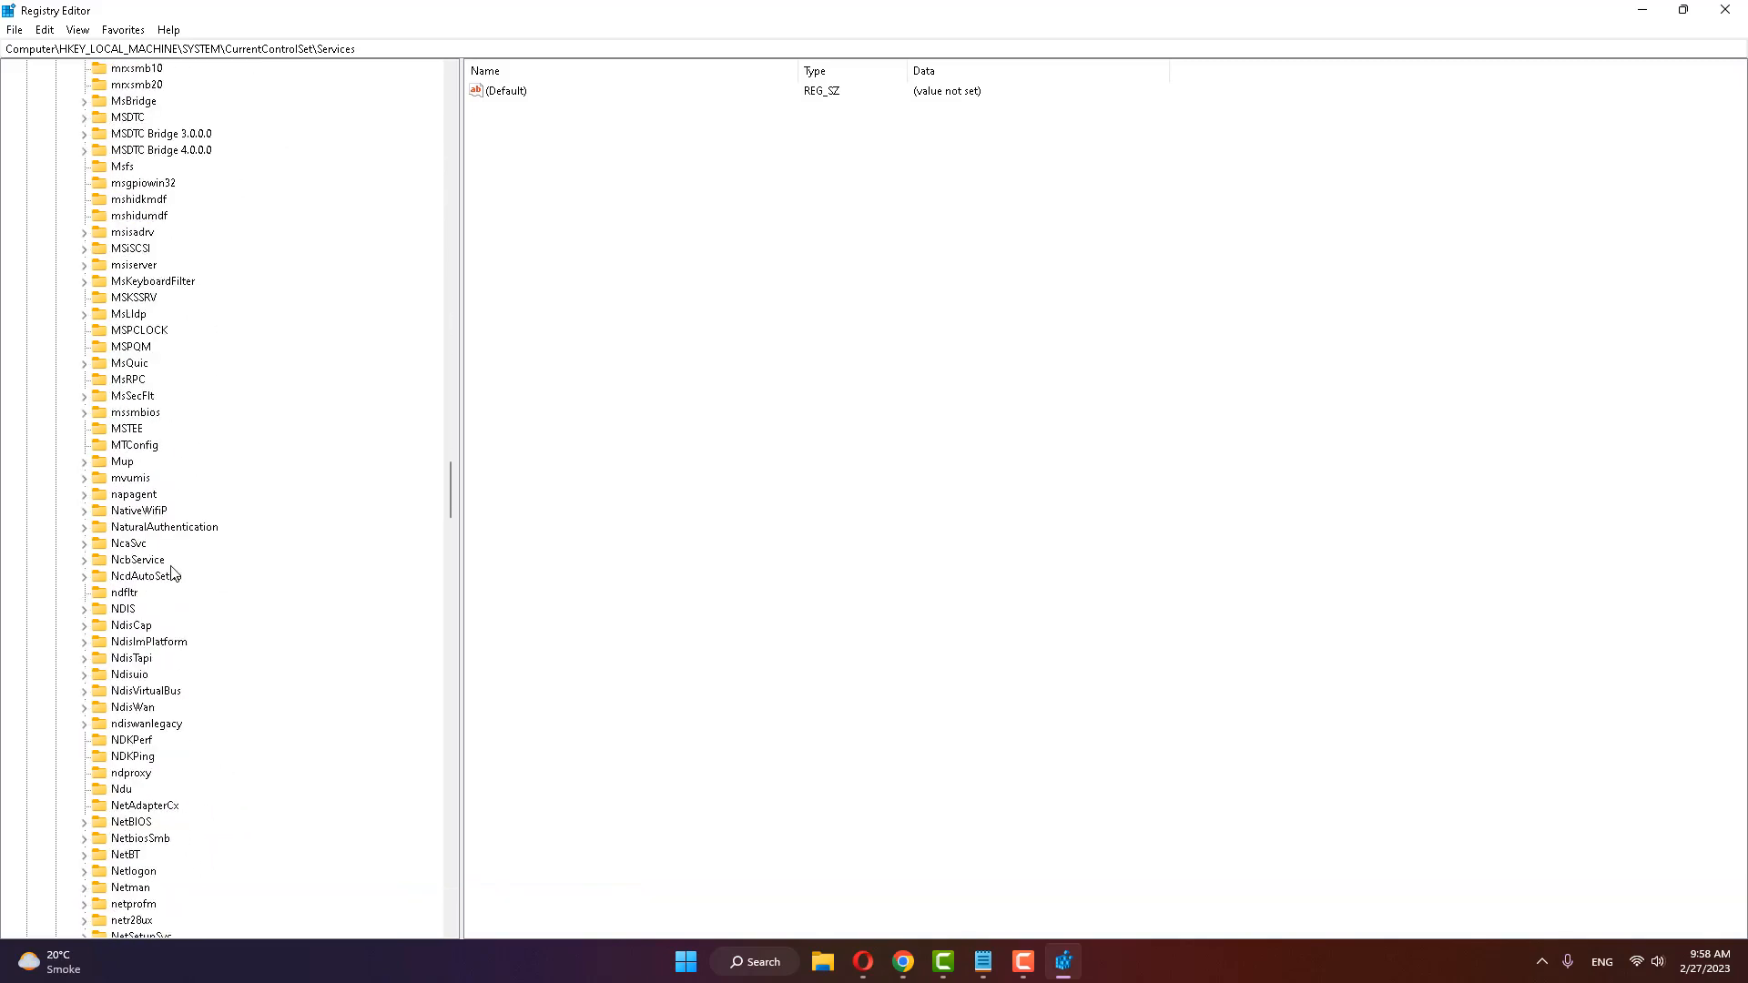
scroll(172, 572, "down", 8)
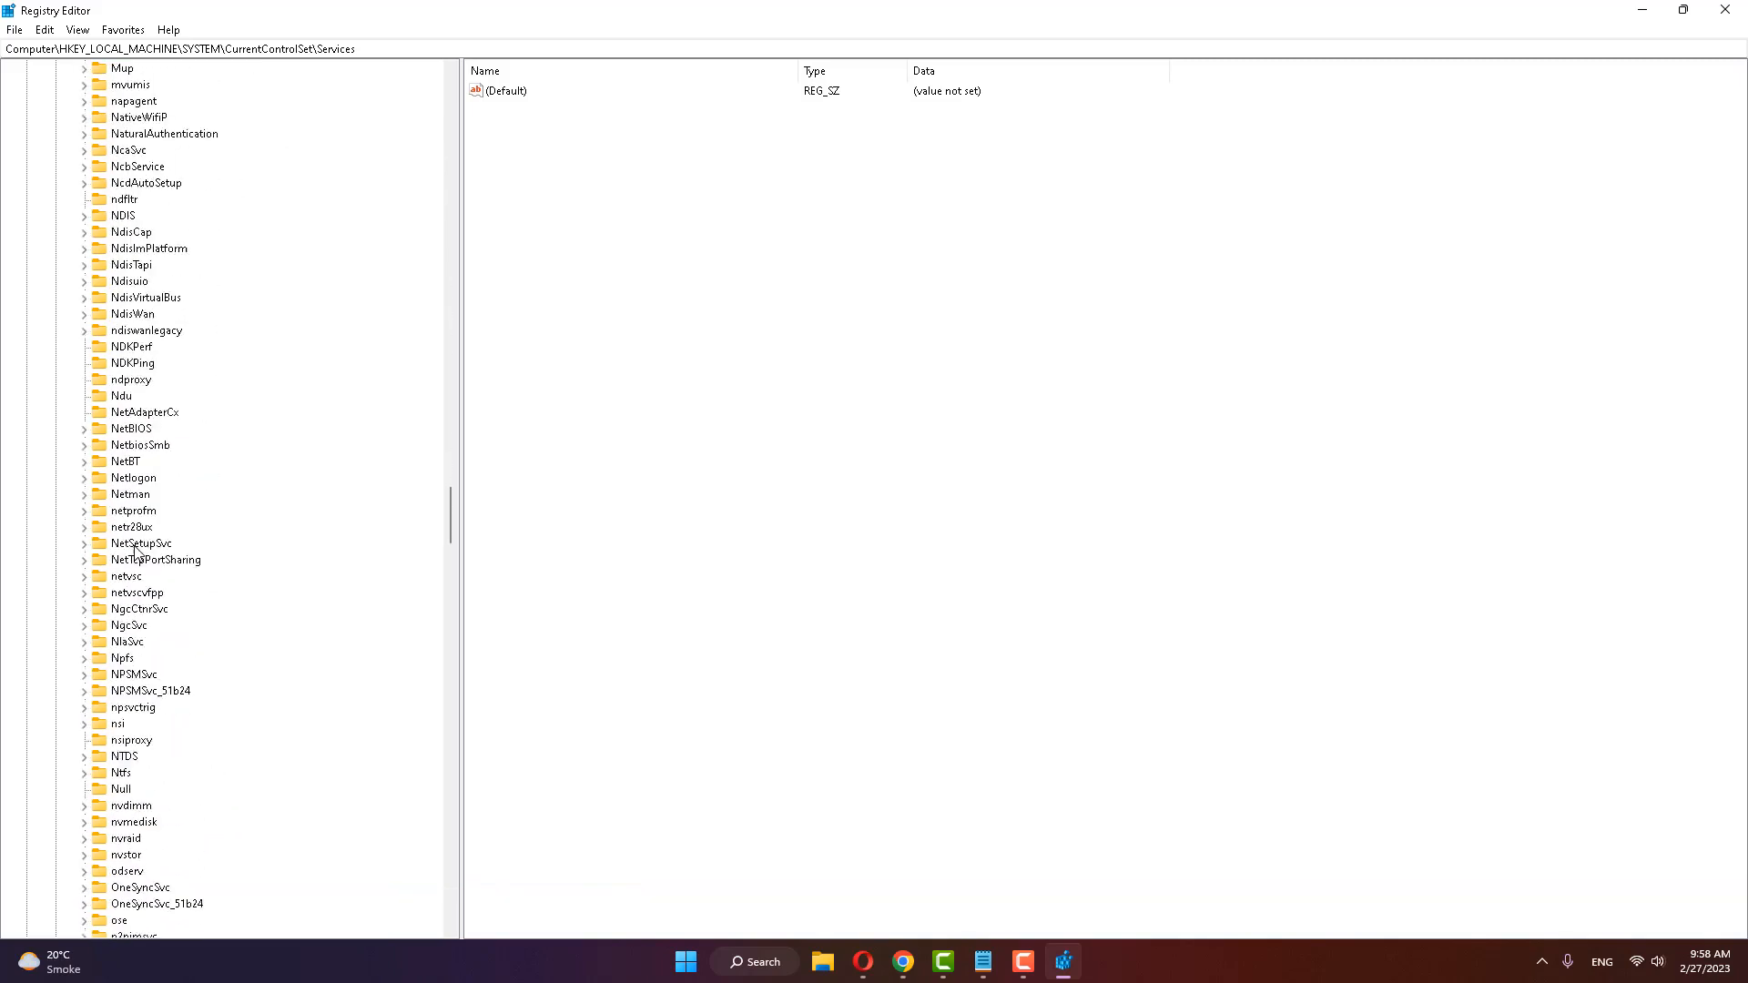
scroll(135, 549, "up", 5)
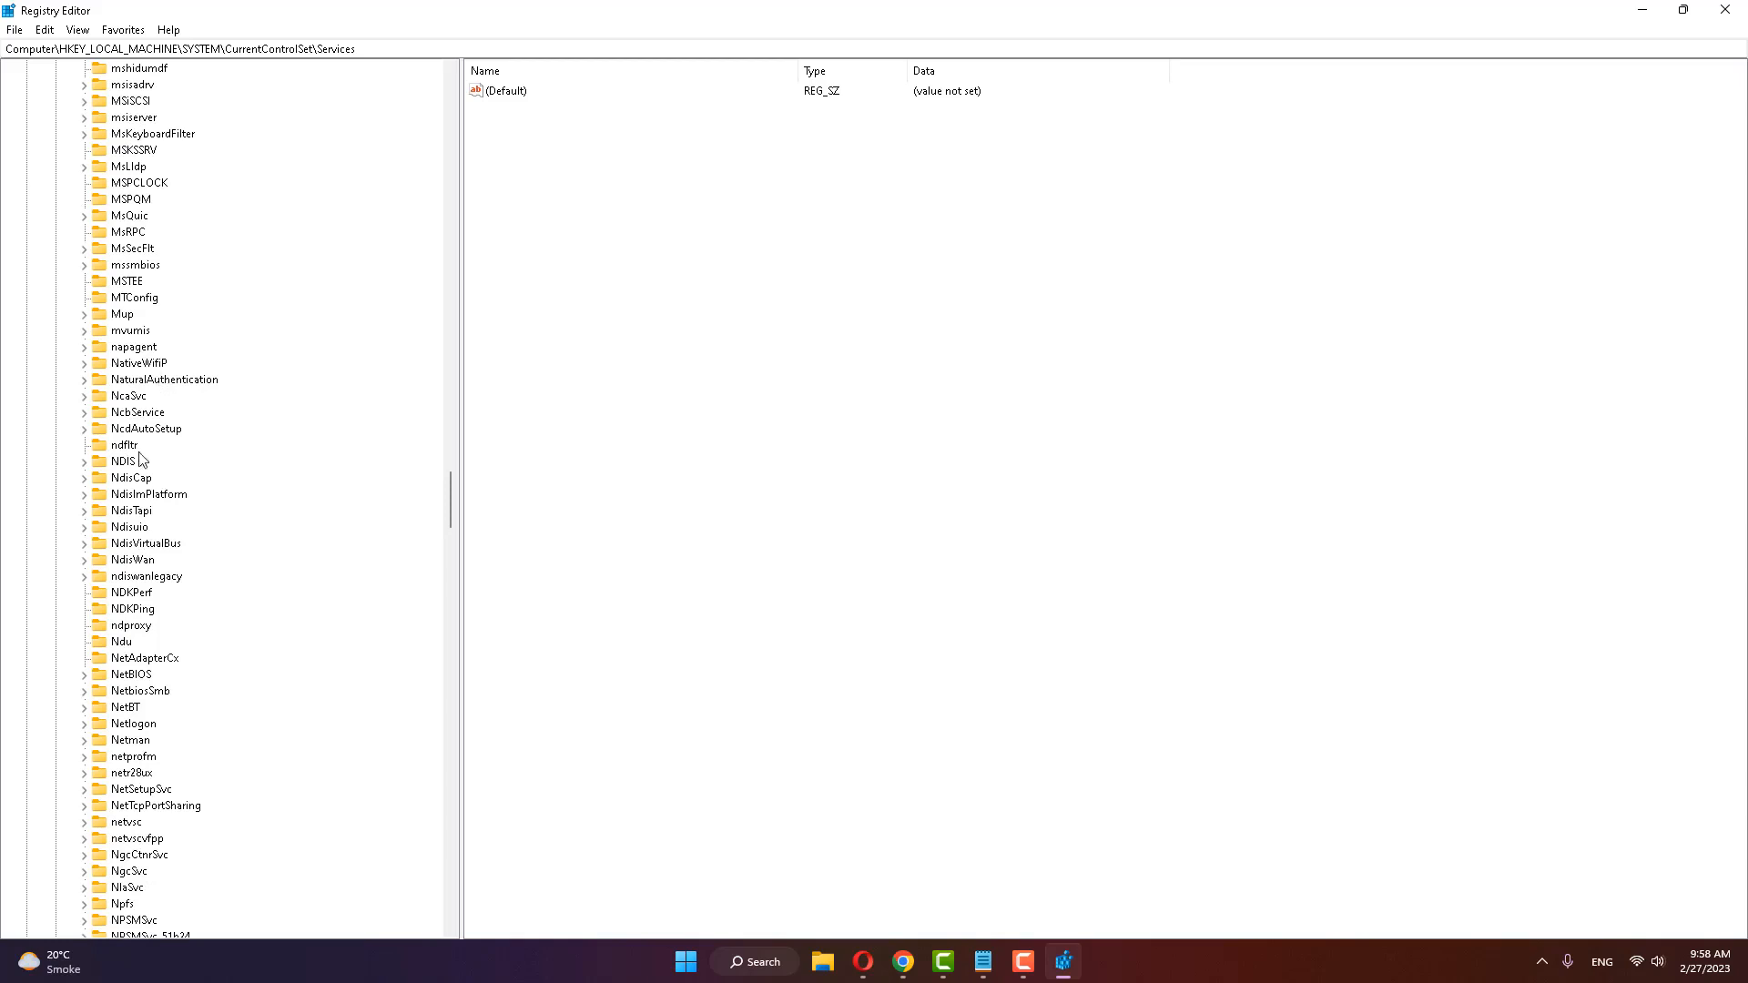
scroll(150, 601, "down", 5)
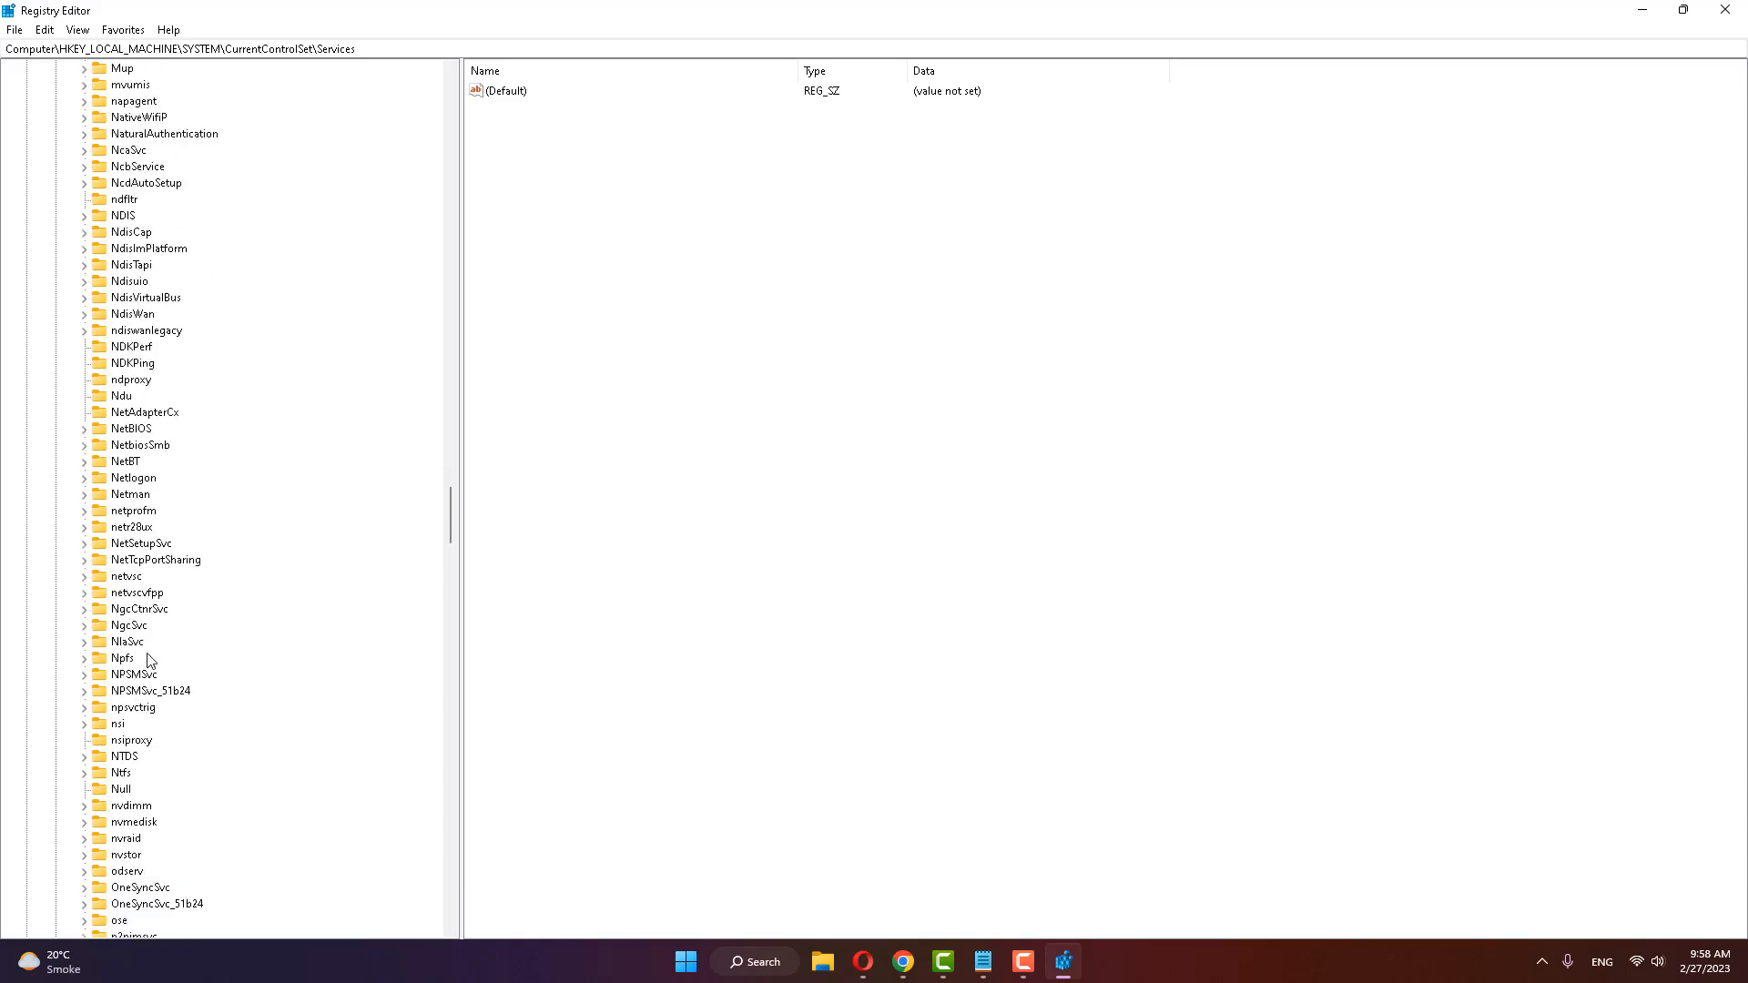
left_click(127, 643)
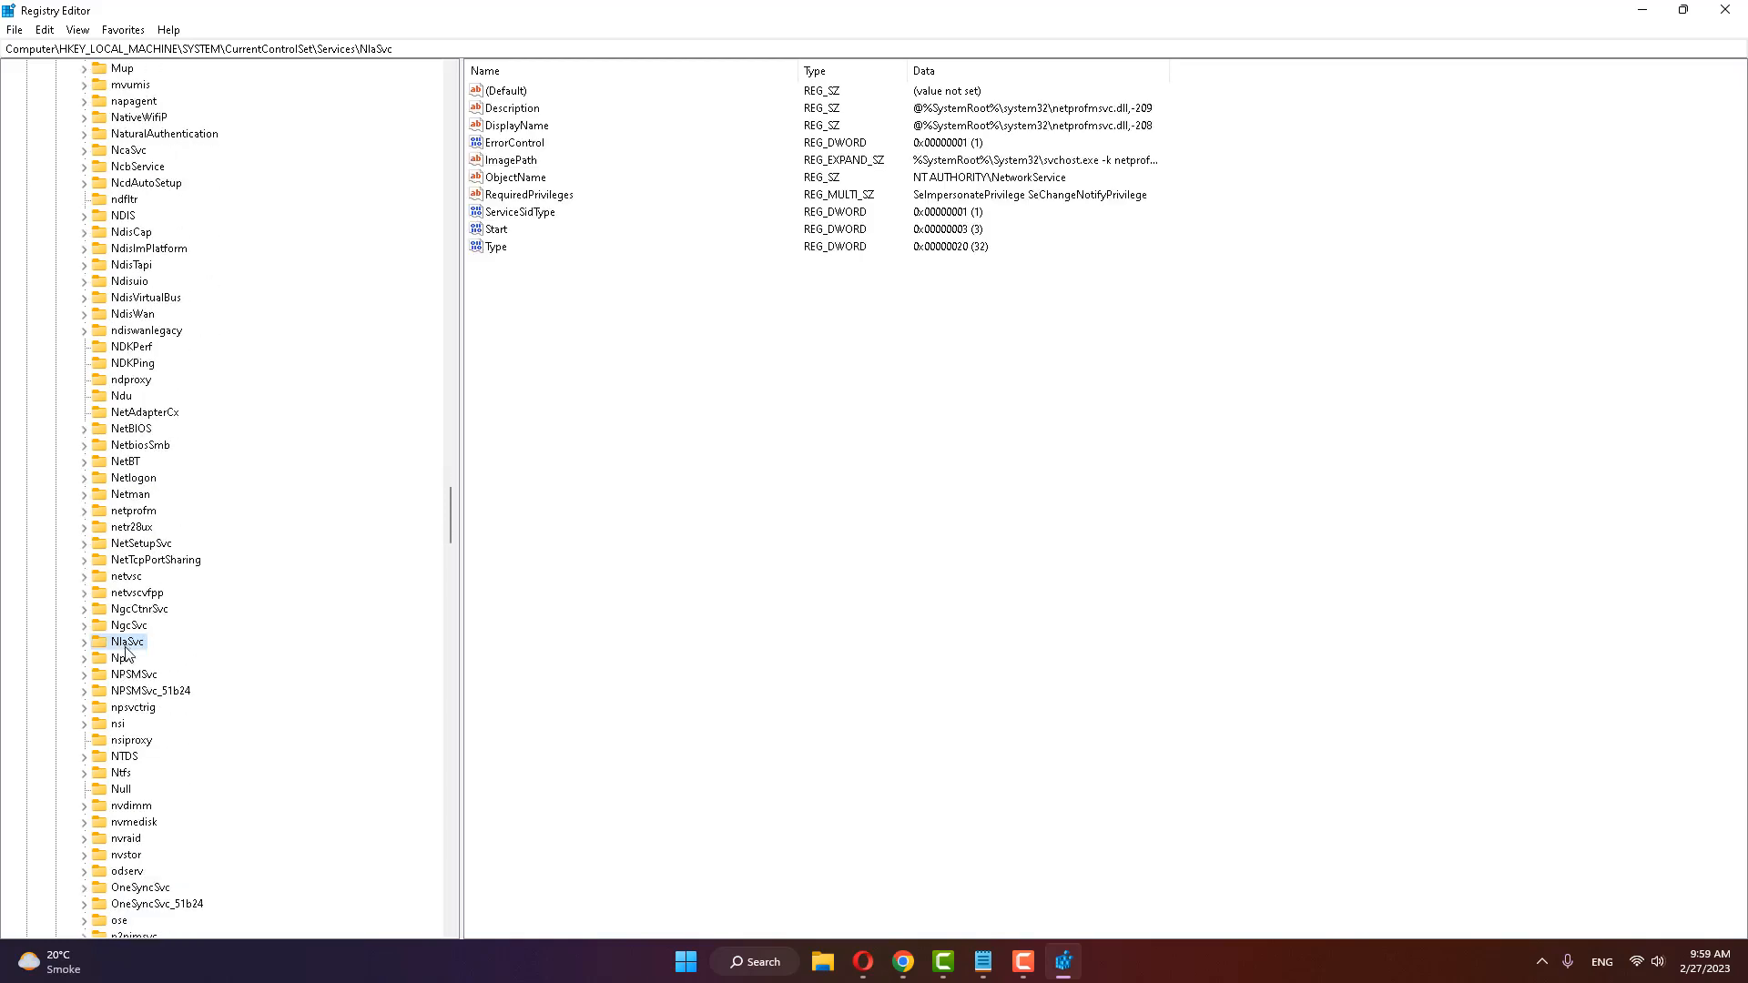
left_click(85, 643)
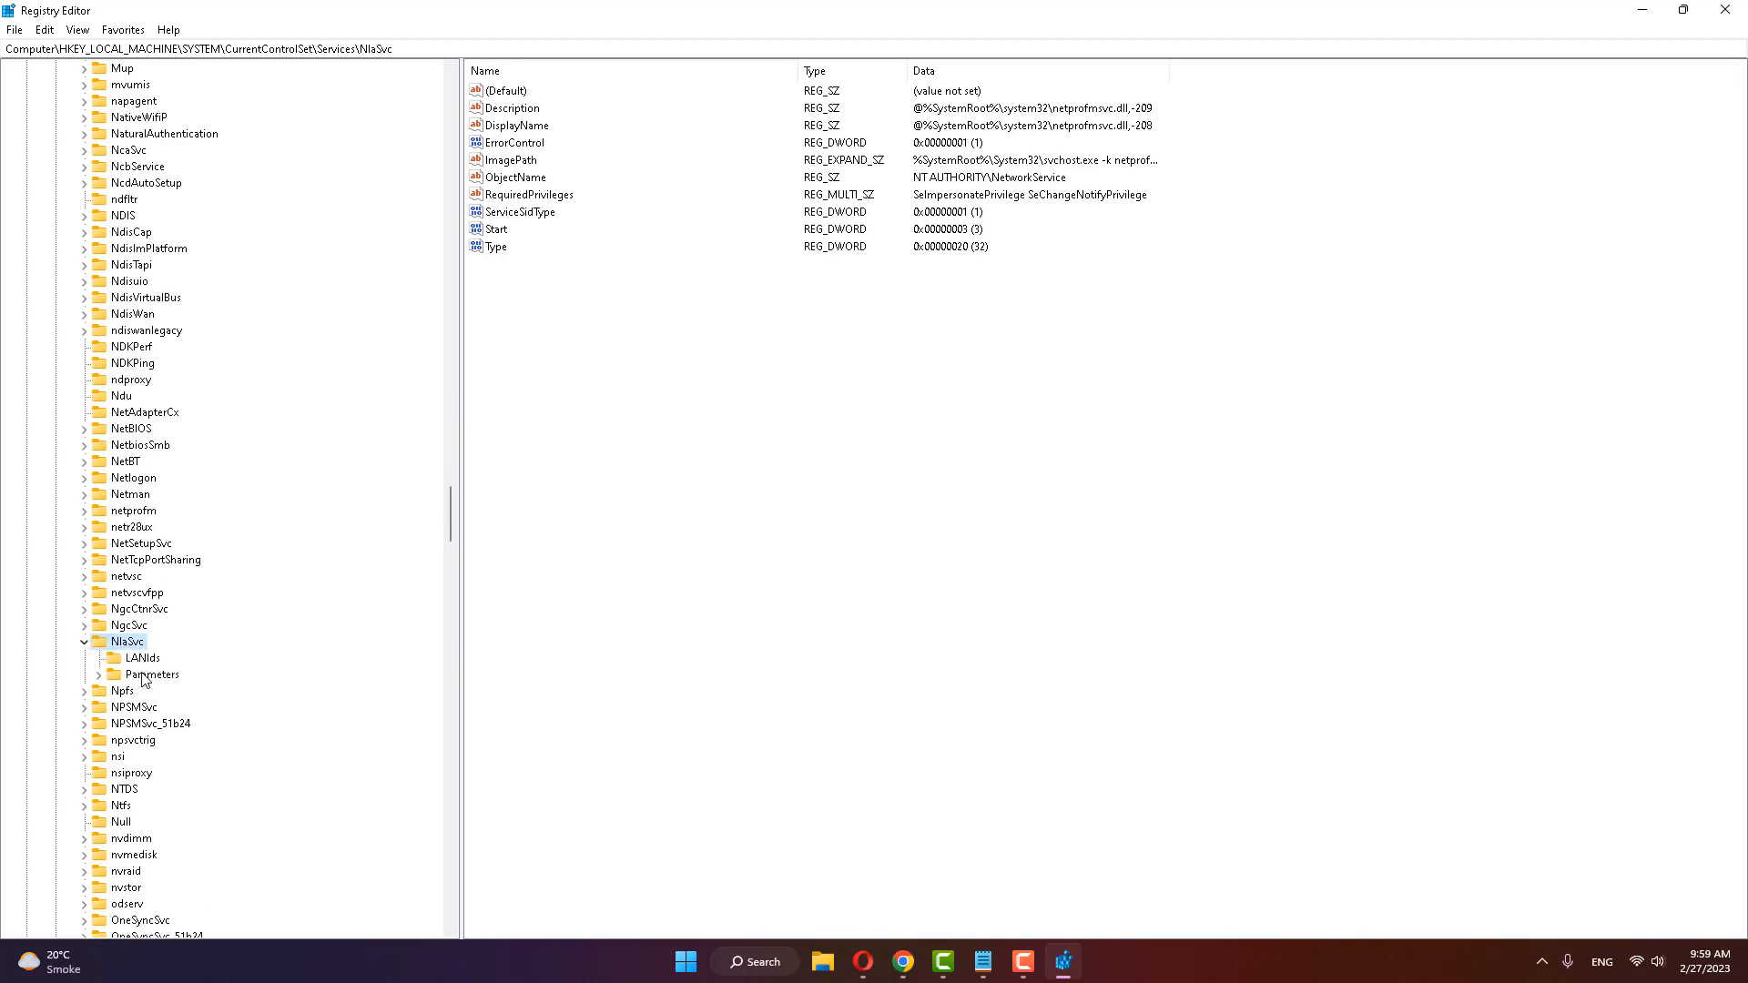
left_click(142, 676)
left_click(98, 676)
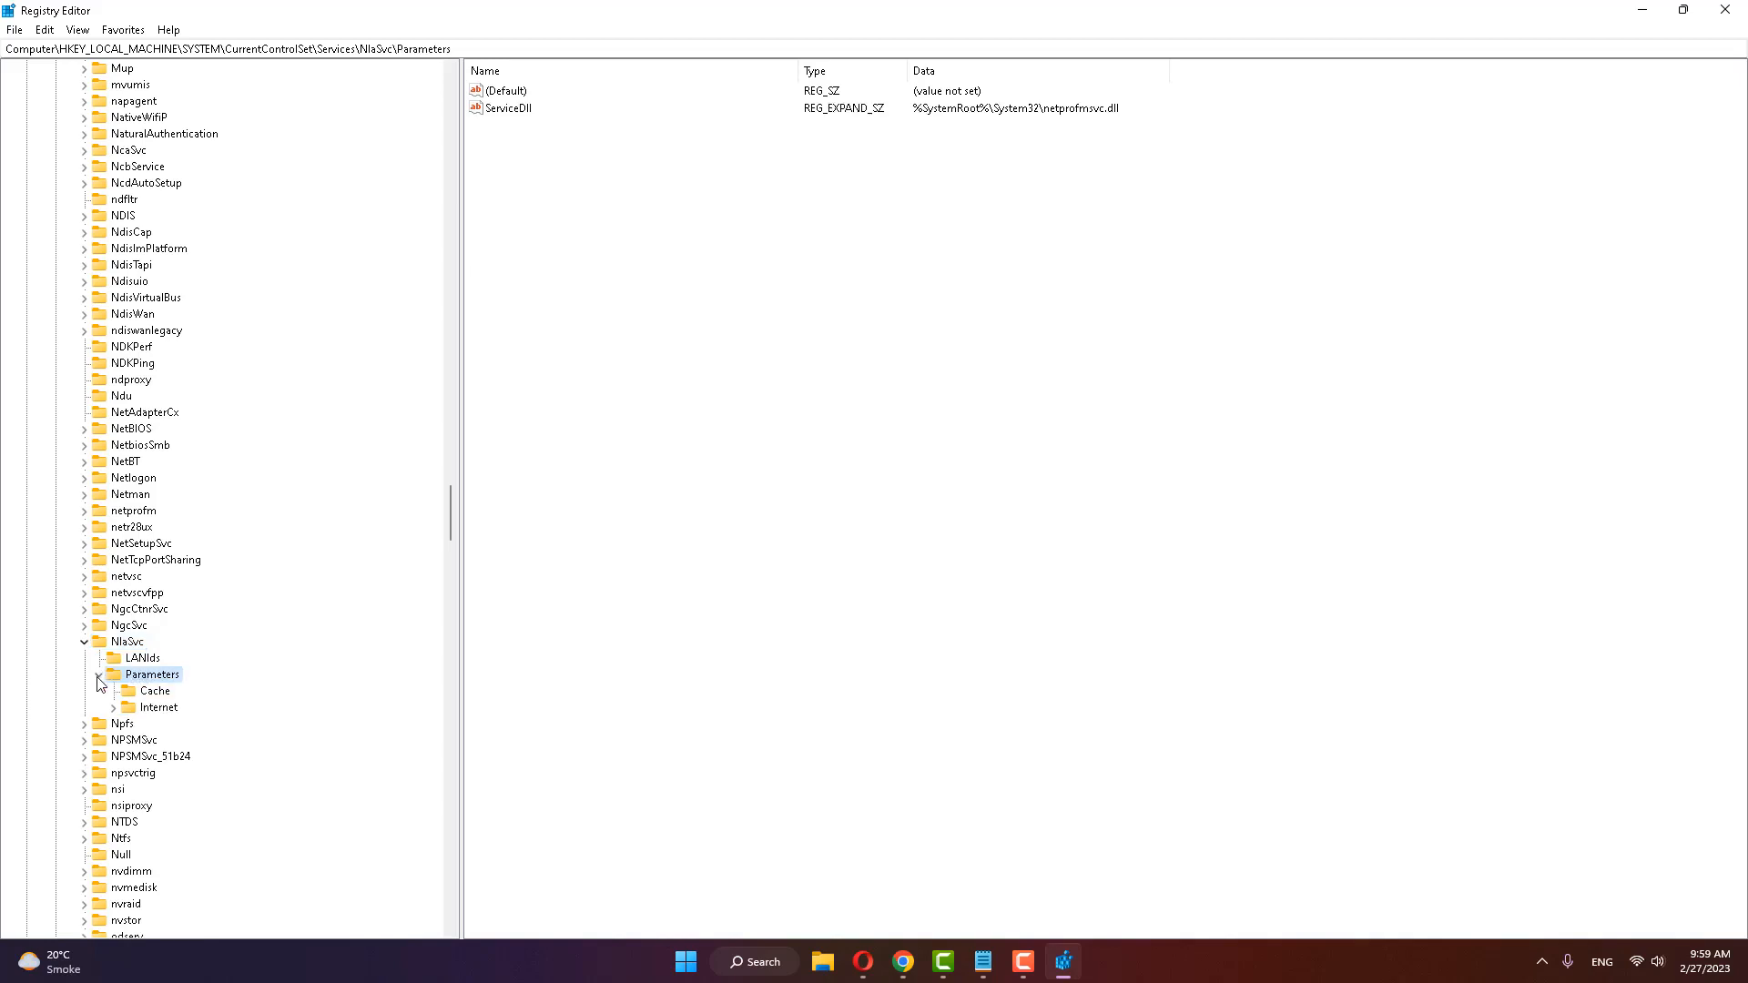
left_click(158, 708)
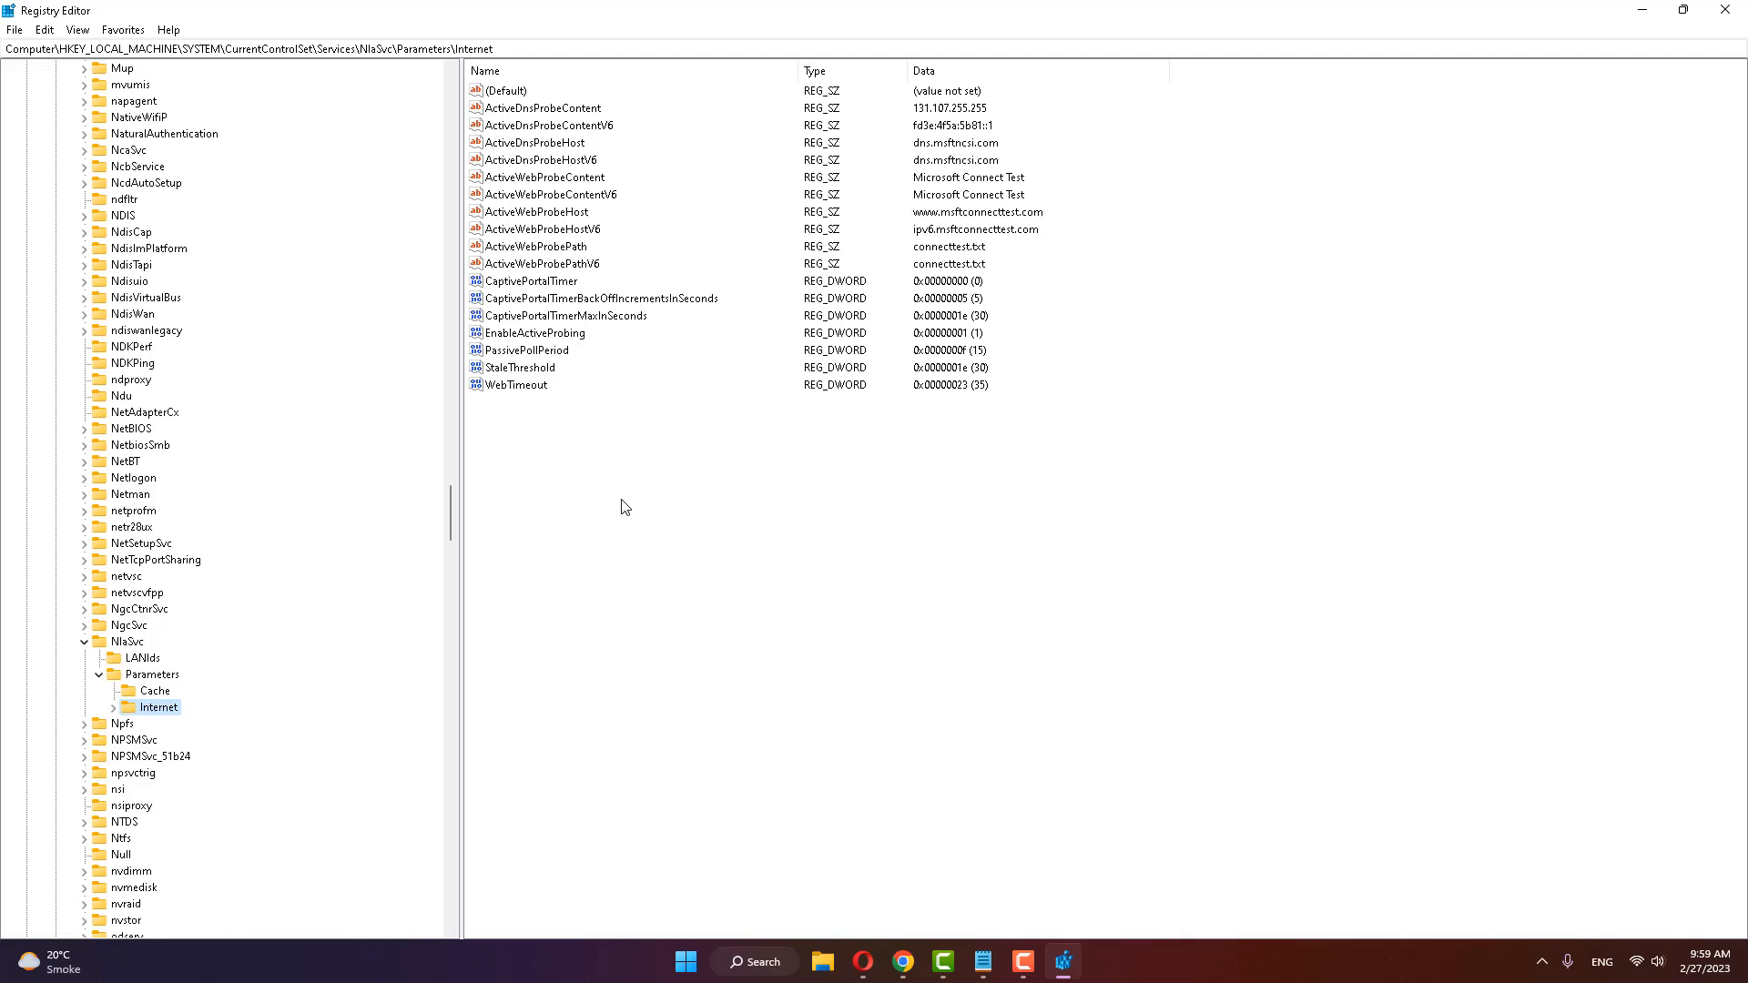
Step: Set the EnableActiveProbing DWORD value data to 0 in the Internet key
left_click(507, 334)
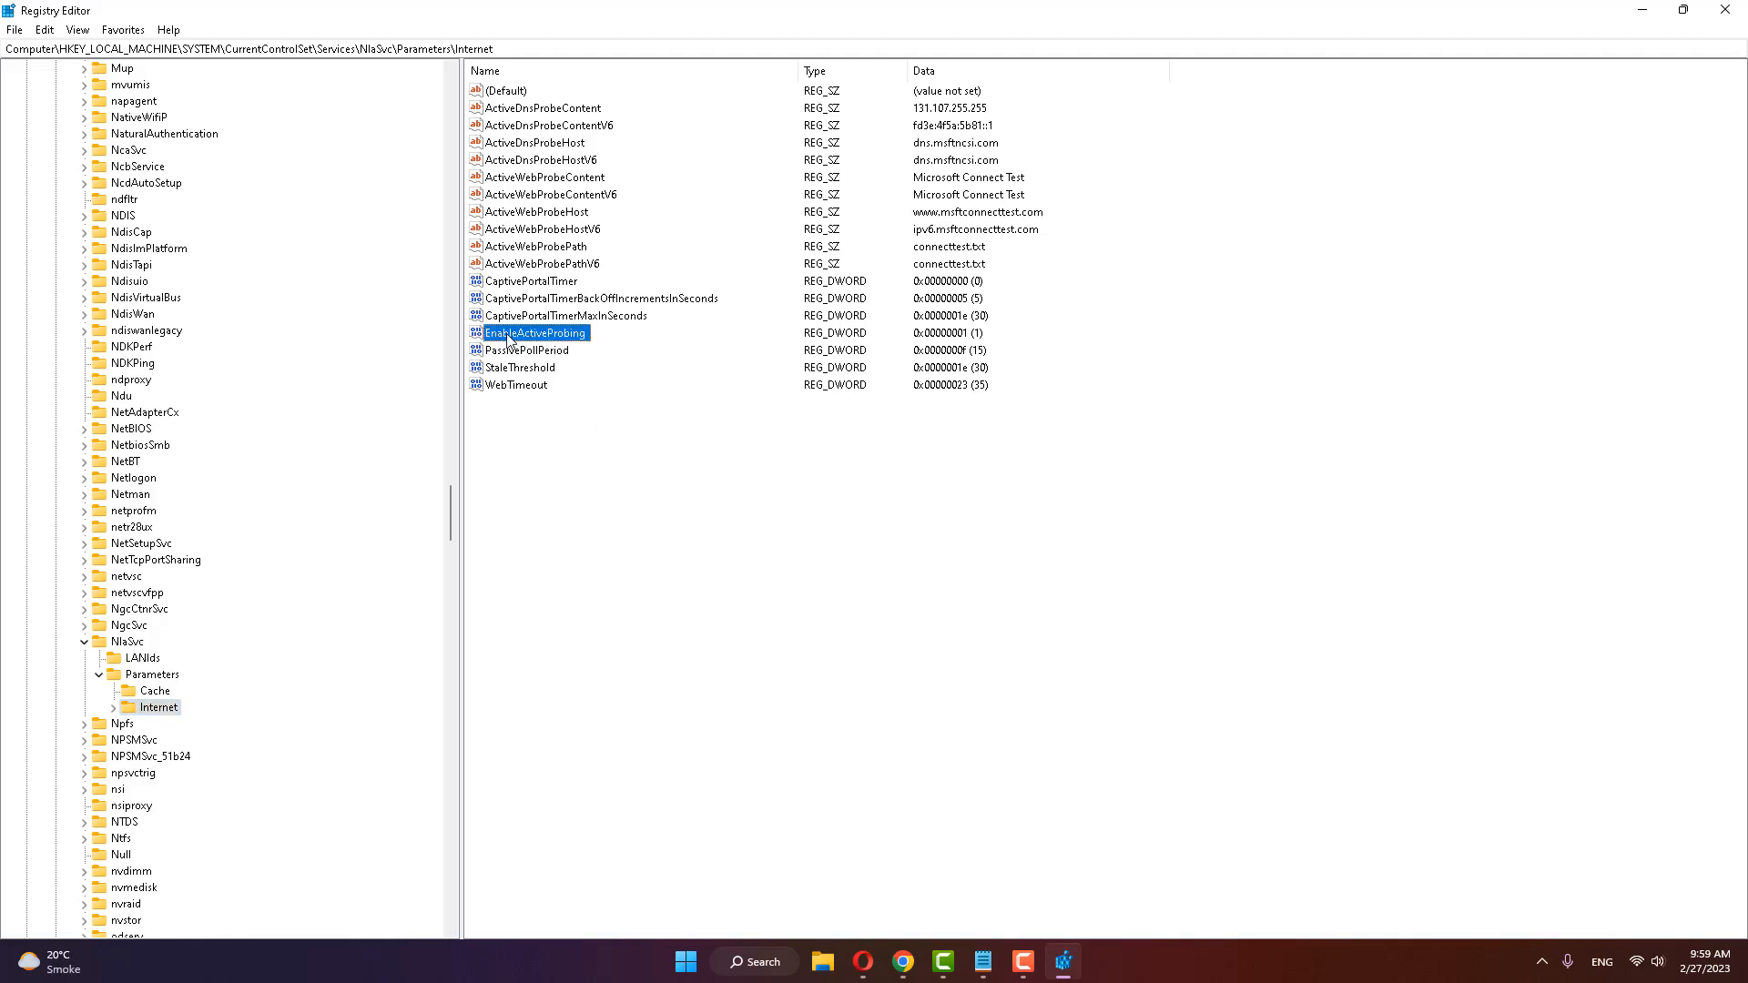
double_click(557, 337)
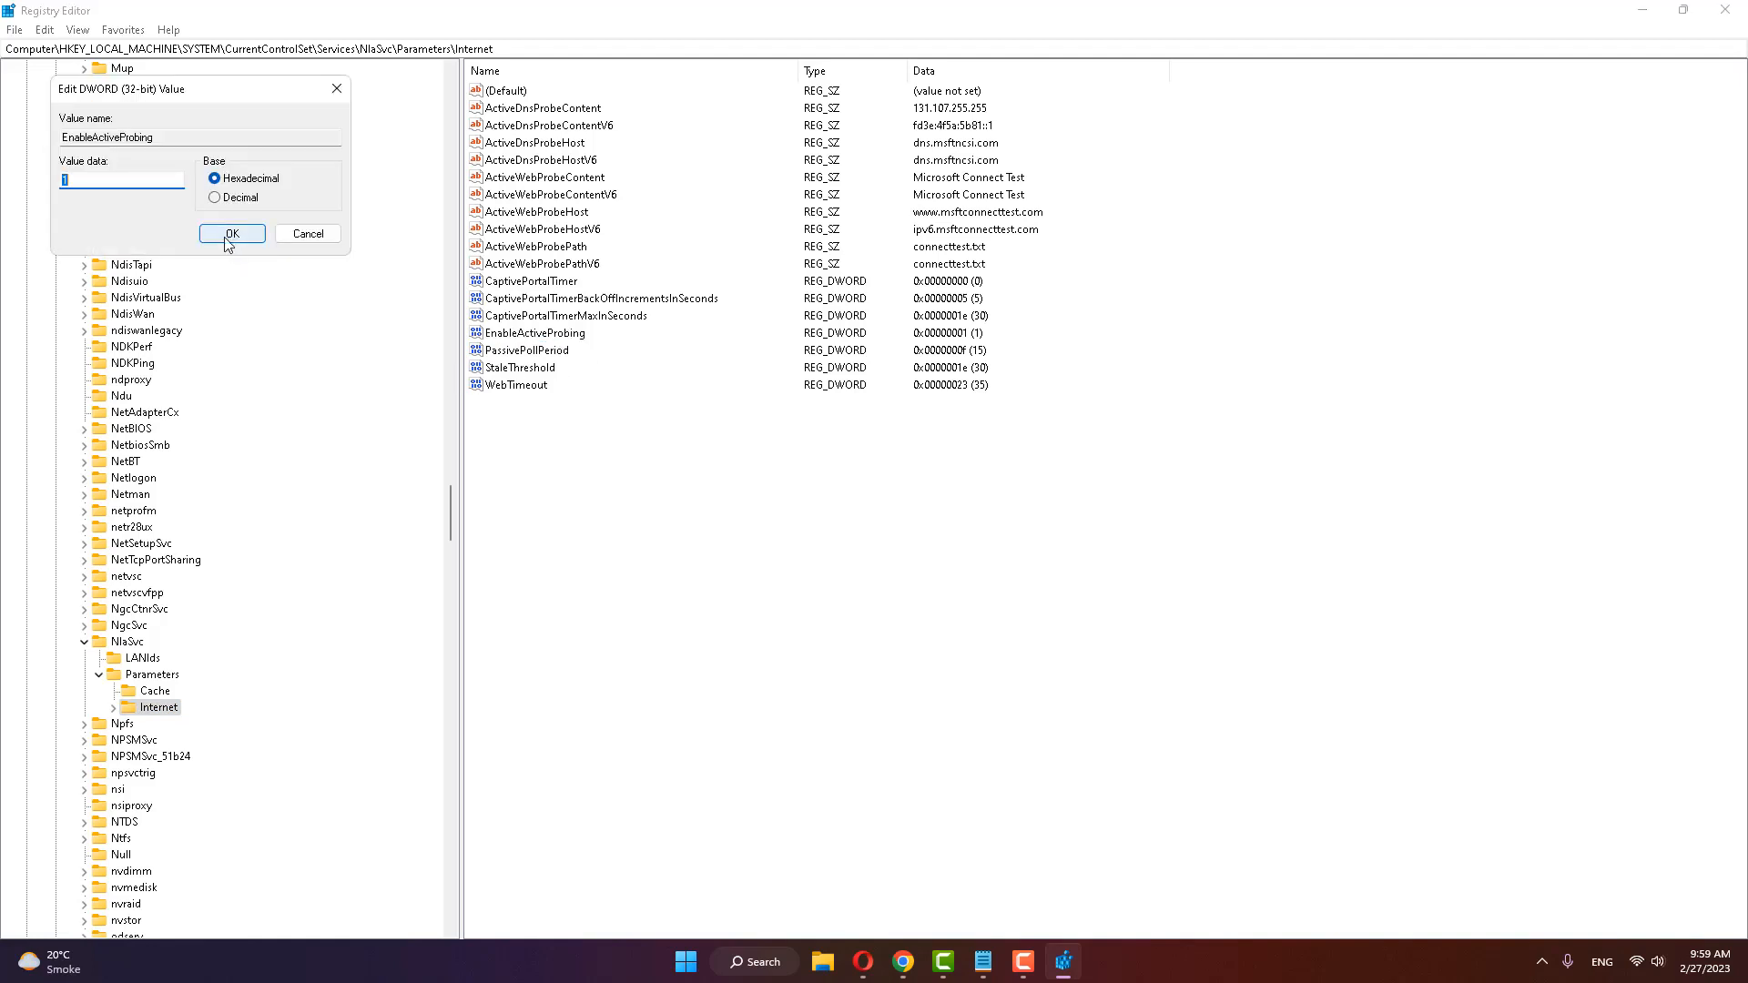
type("0")
left_click(229, 236)
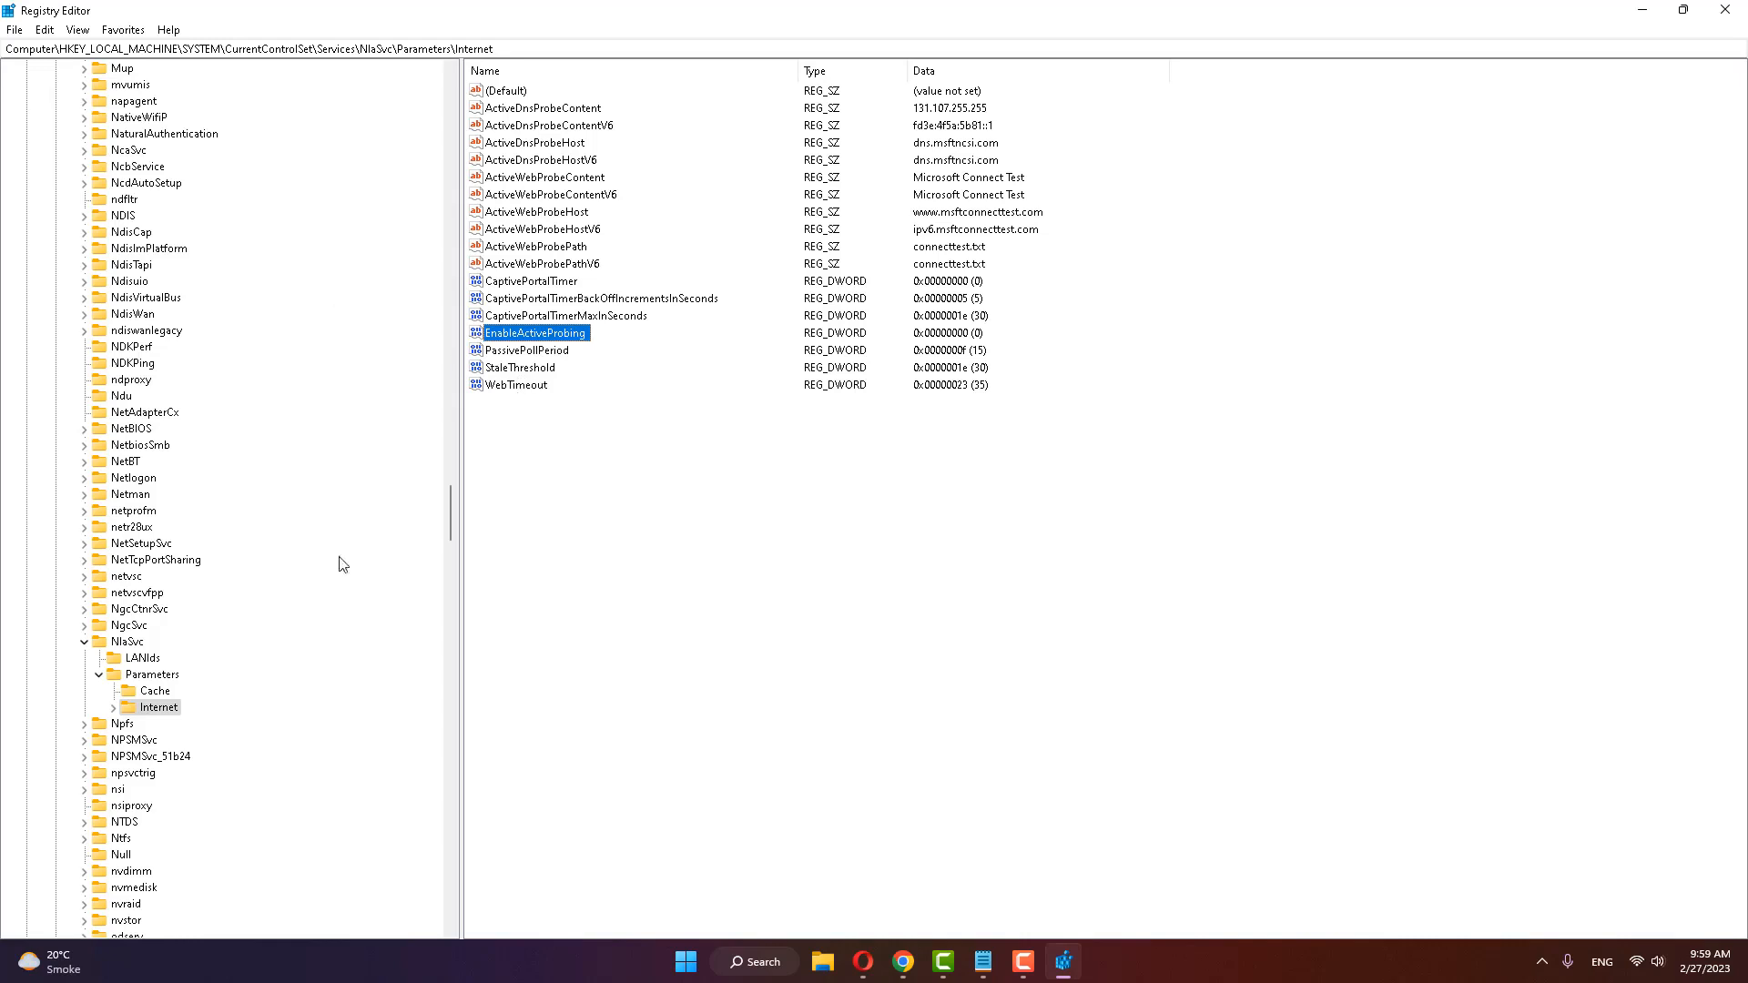
Step: Collapse the expanded keys from NlaSvc\Parameters back up to HKEY_LOCAL_MACHINE
left_click(97, 674)
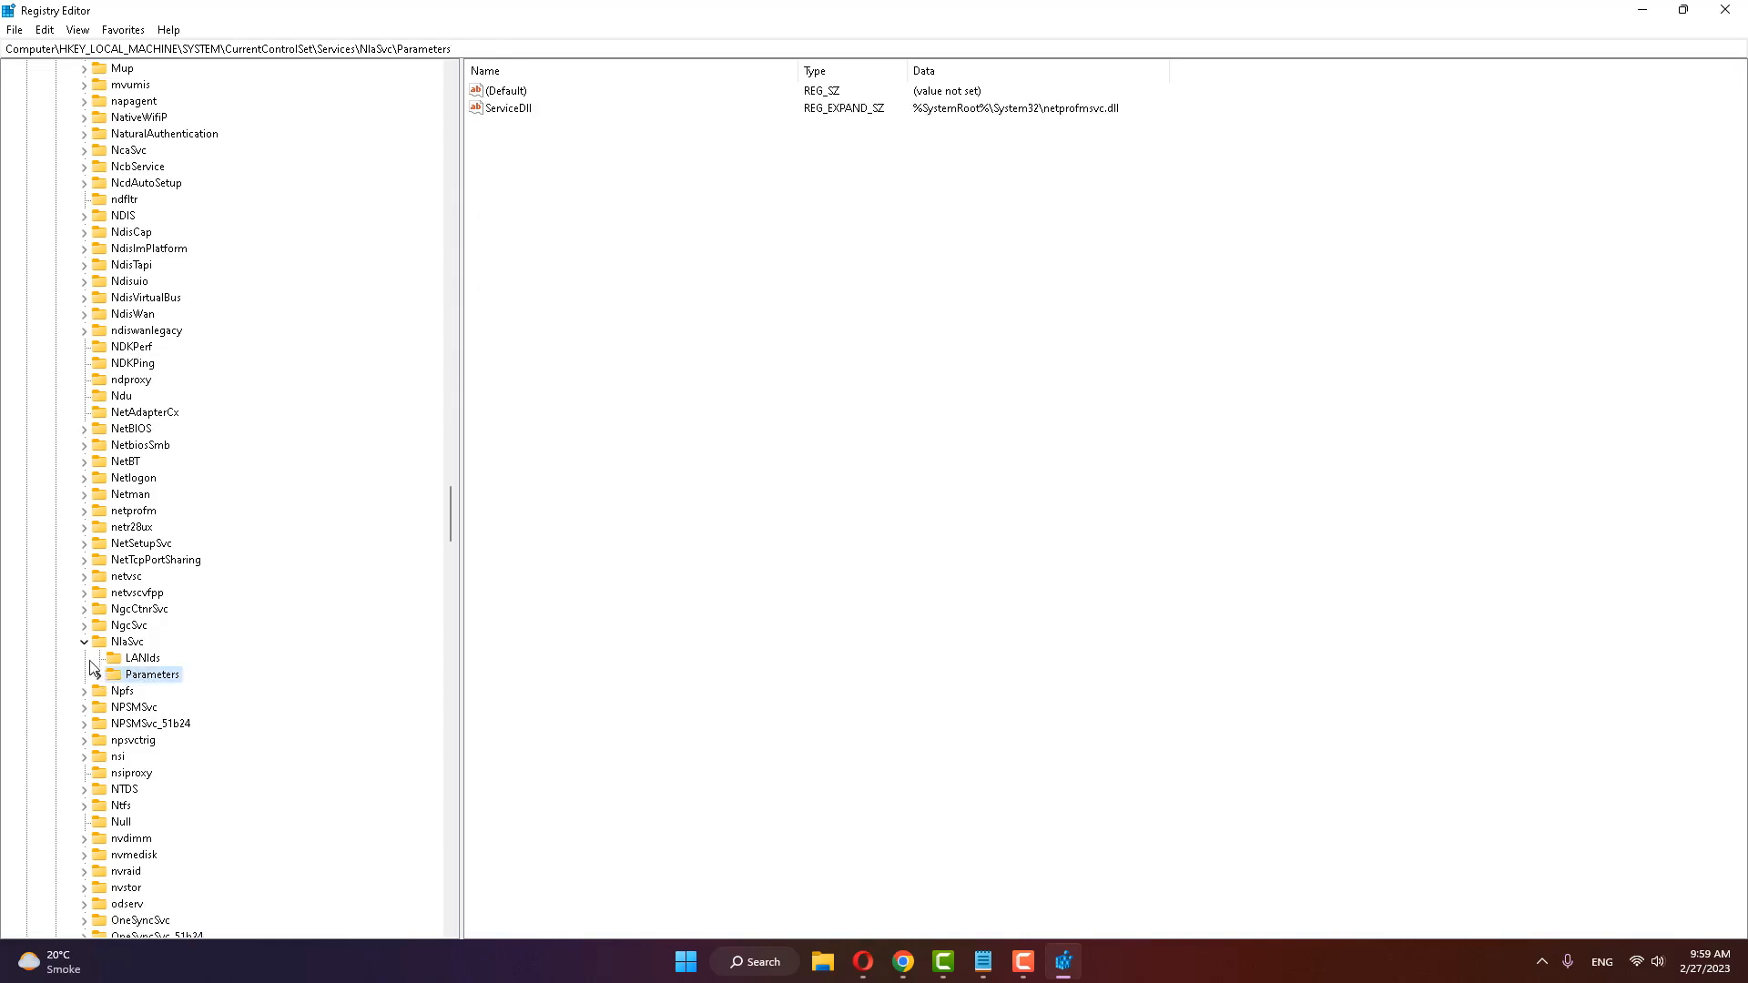
left_click(83, 641)
scroll(151, 602, "up", 20)
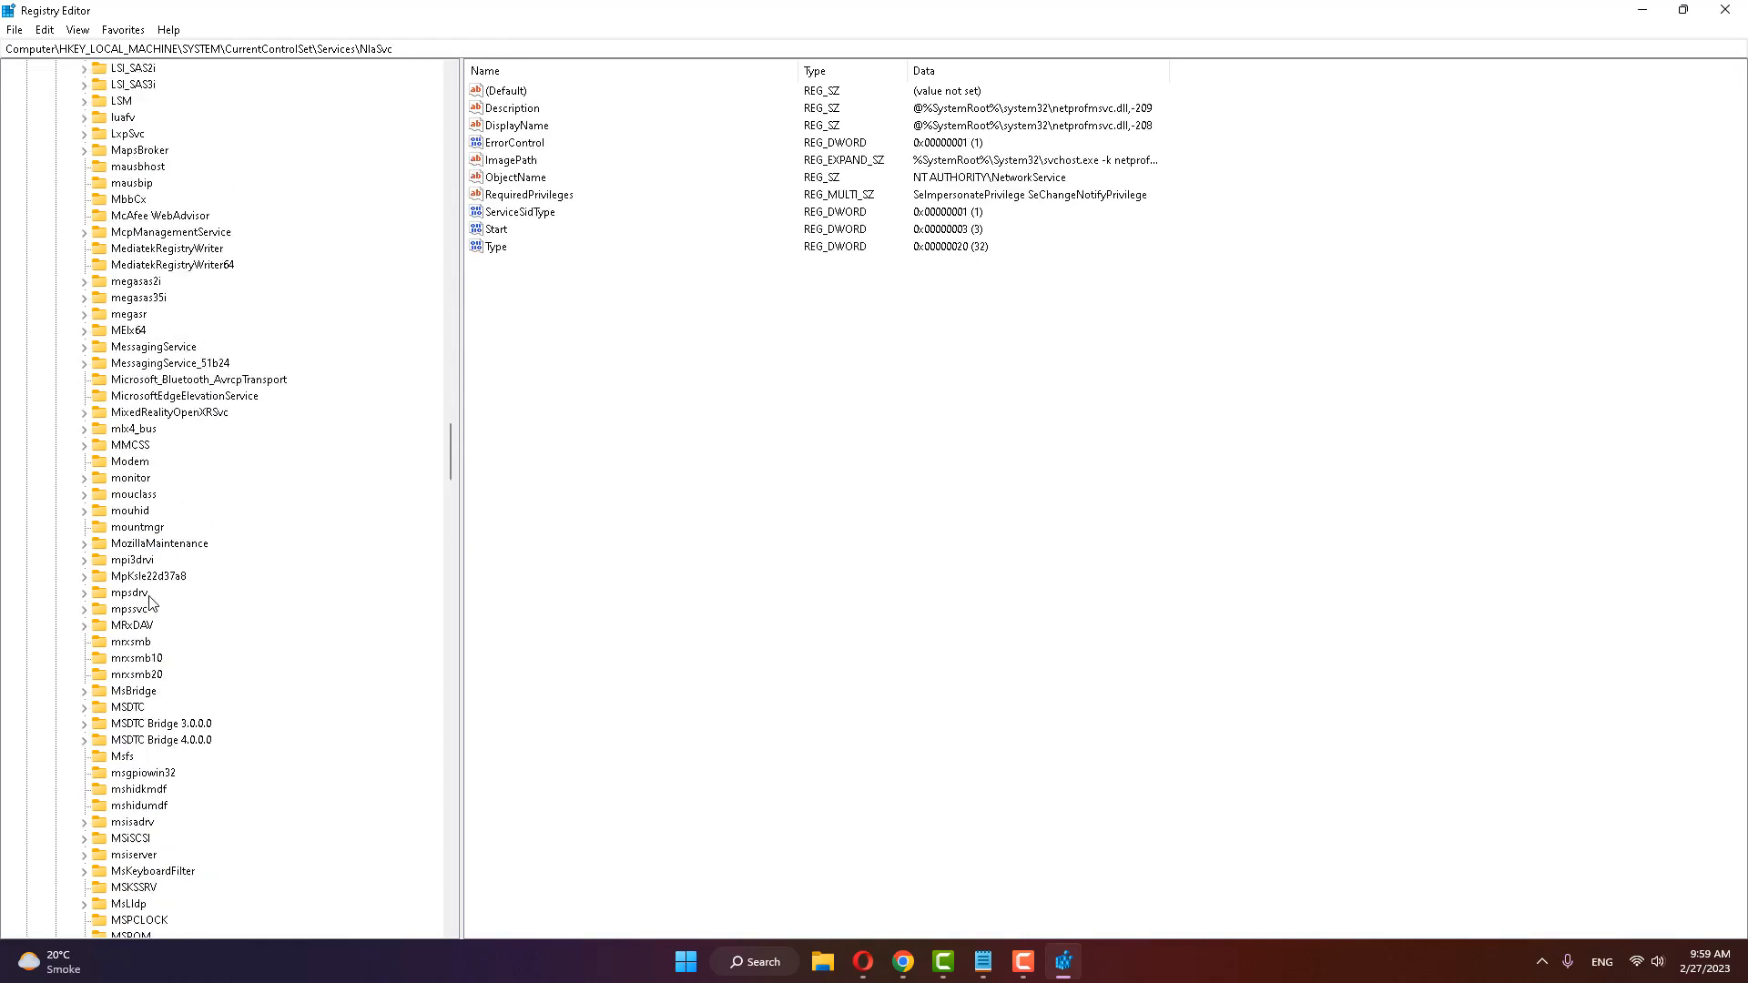
scroll(150, 602, "up", 20)
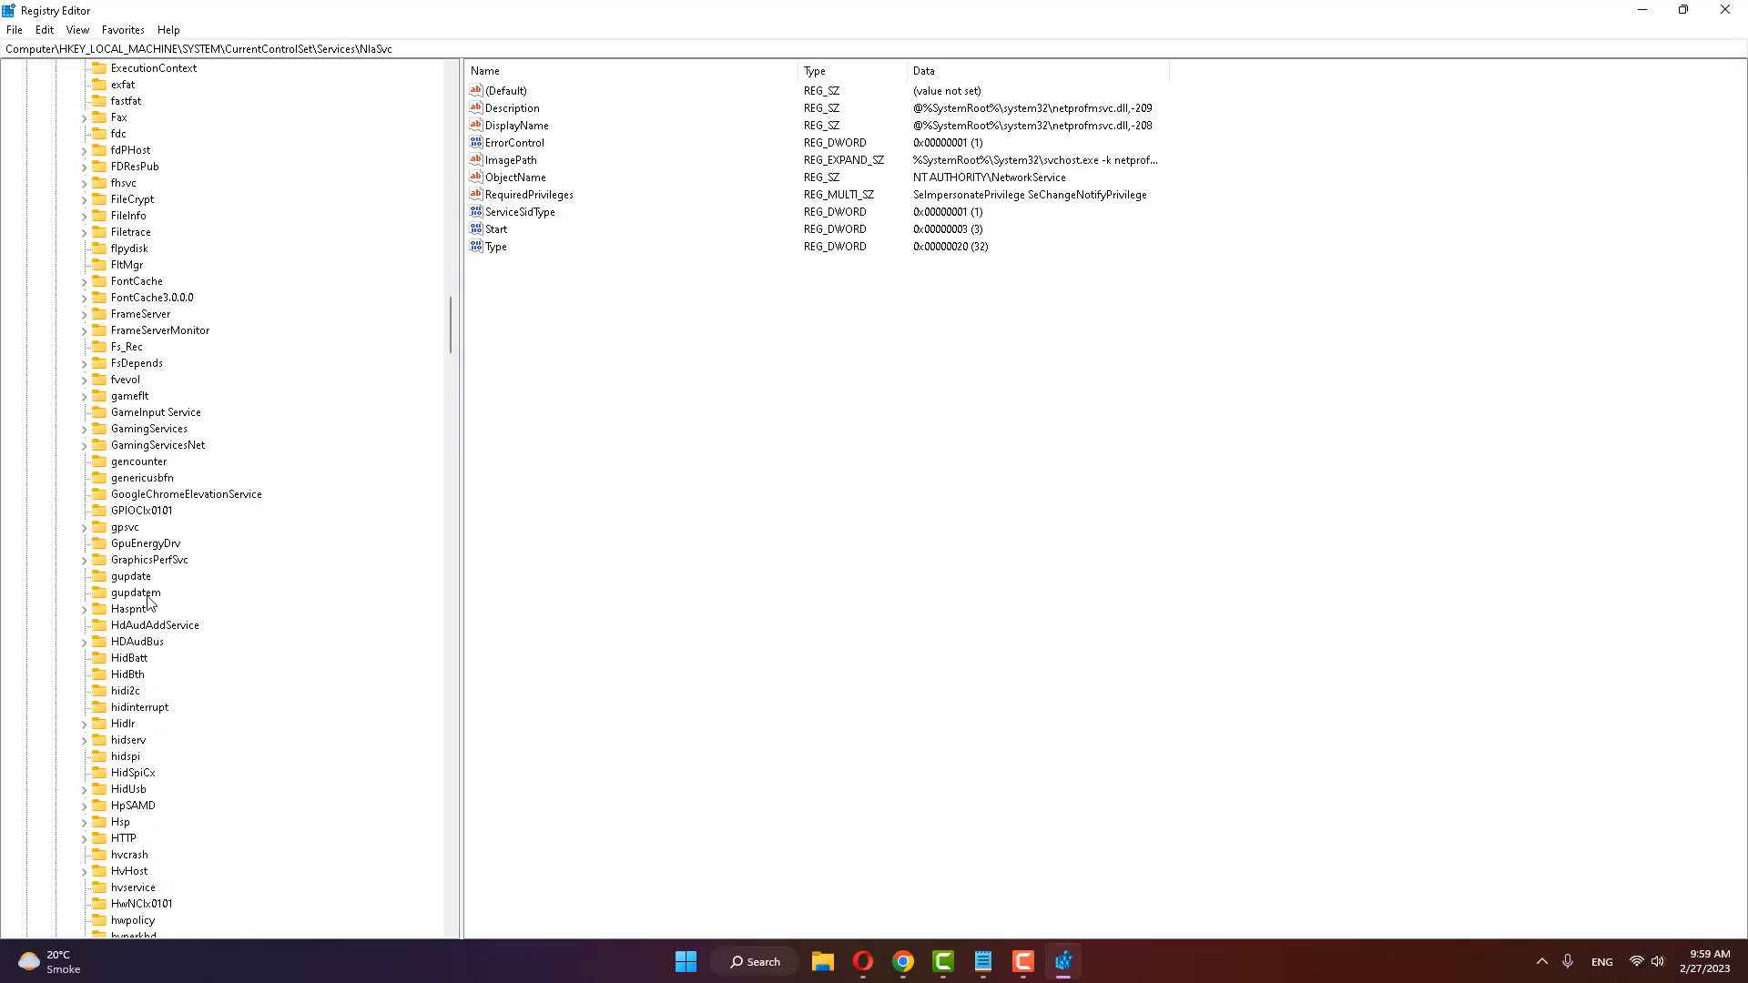
scroll(150, 603, "up", 20)
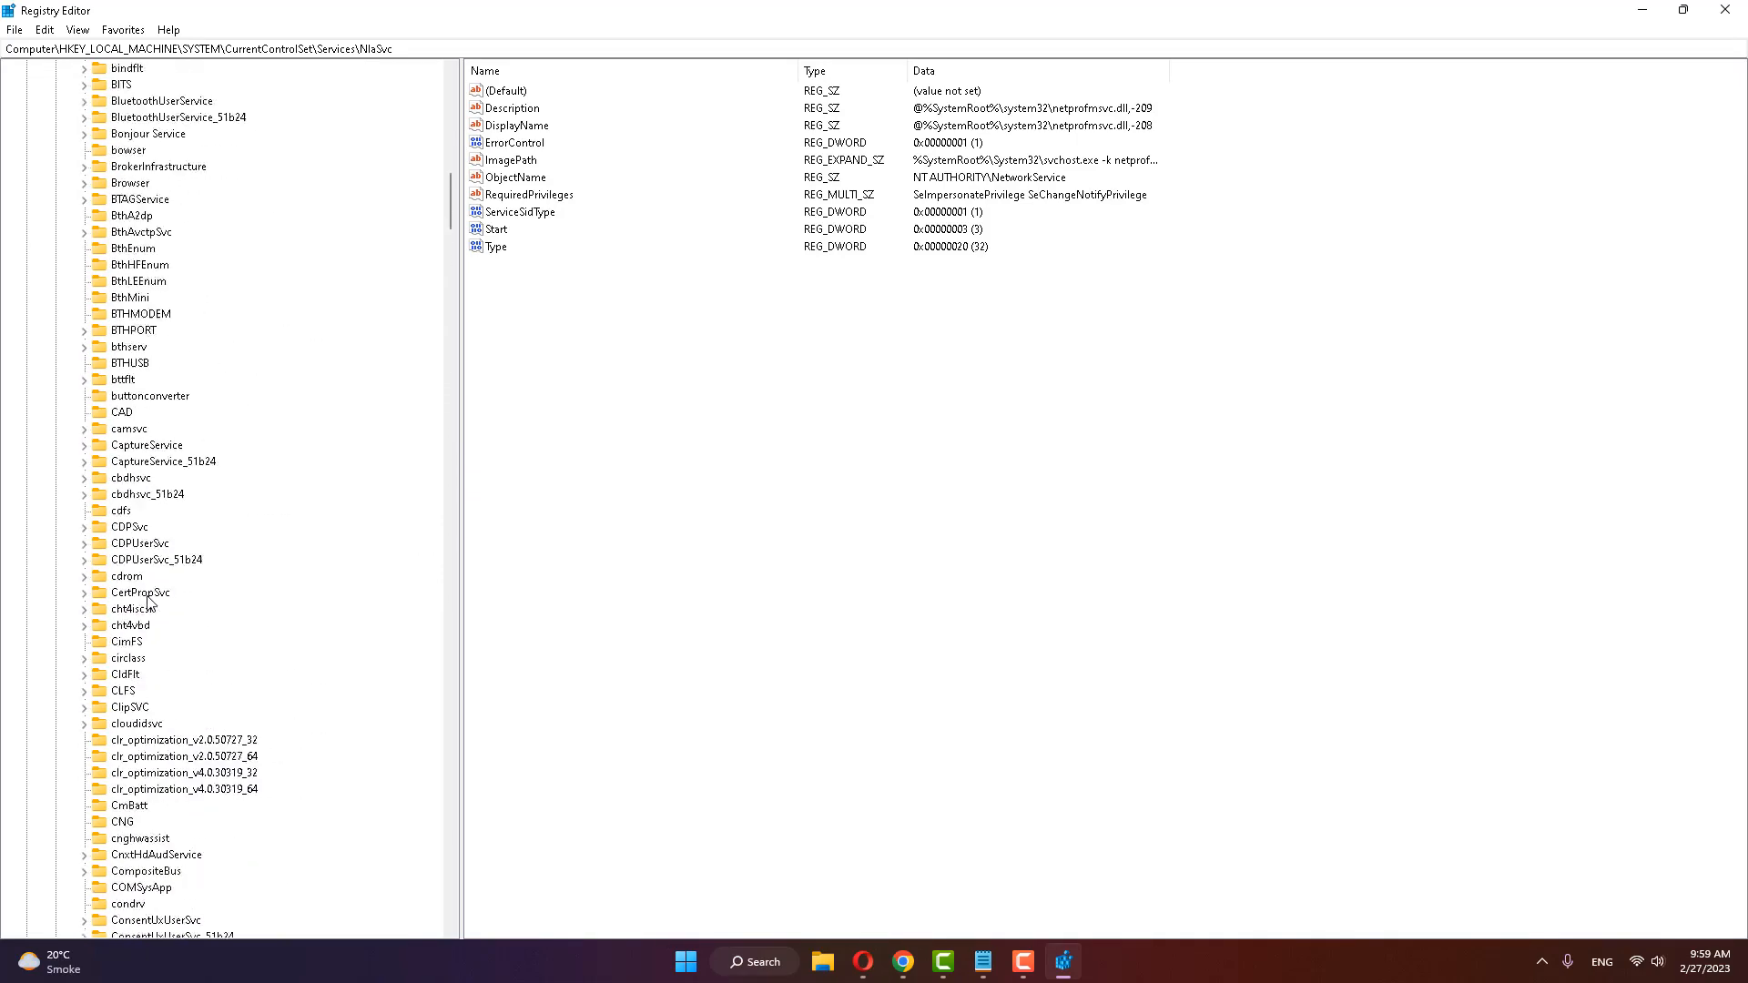
scroll(150, 603, "up", 20)
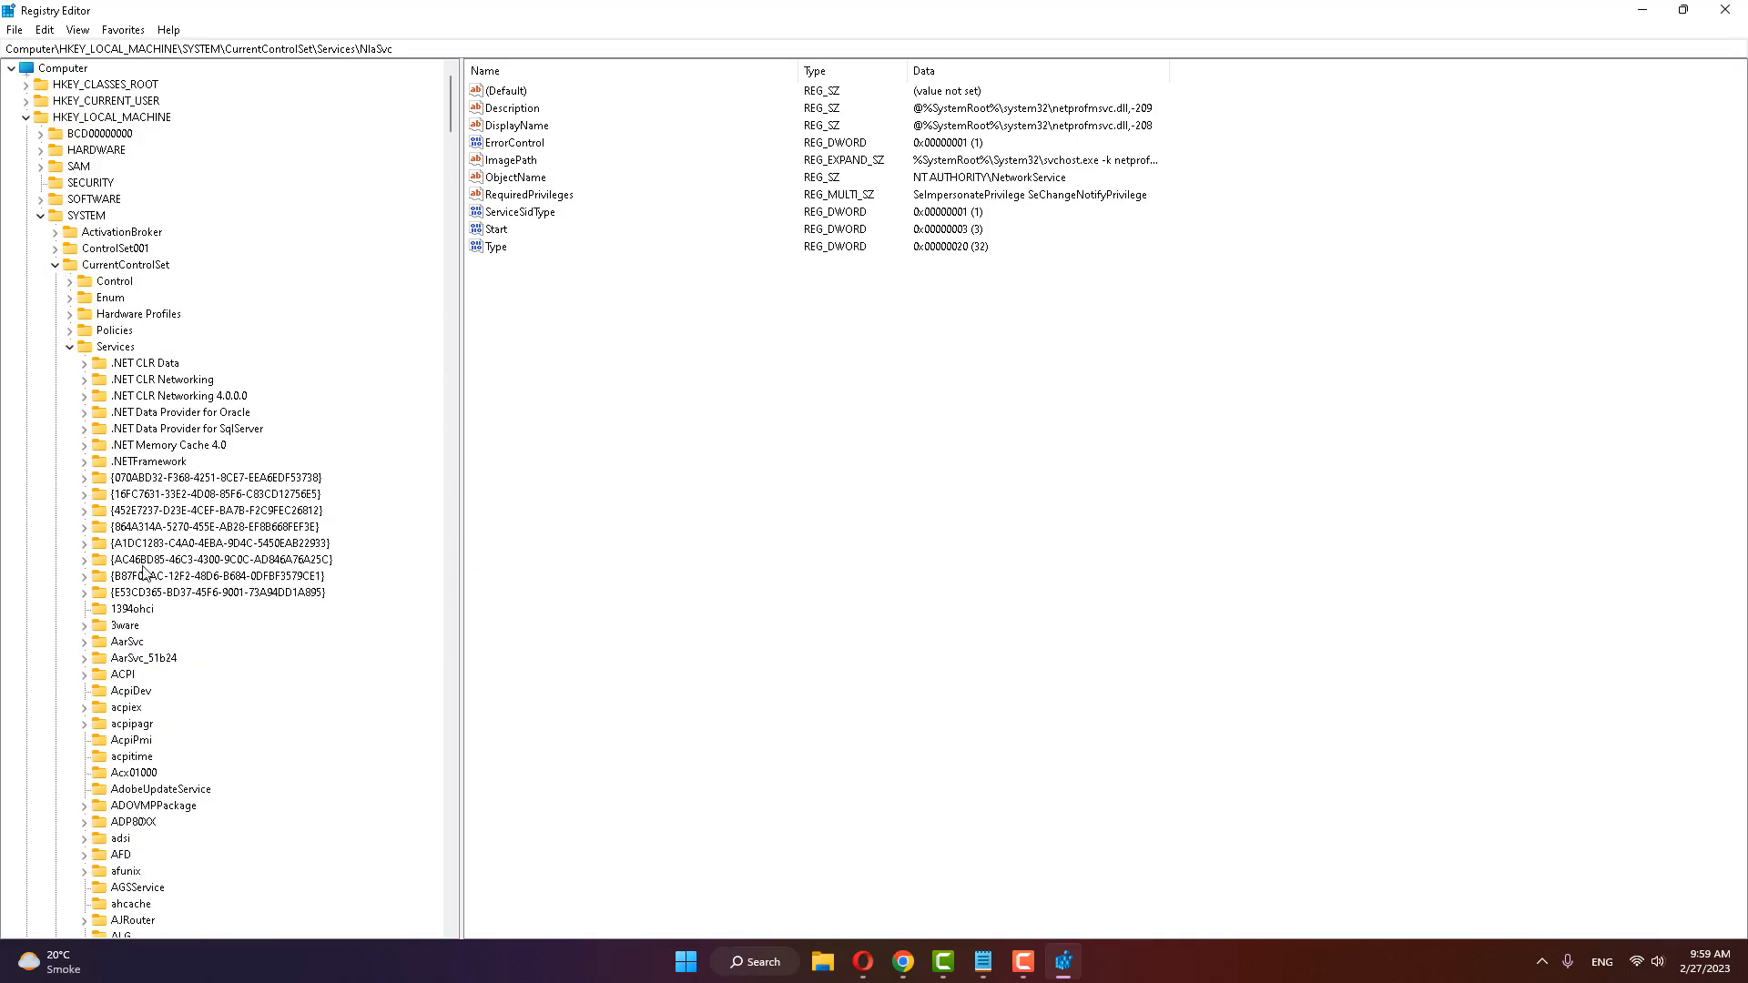
left_click(70, 347)
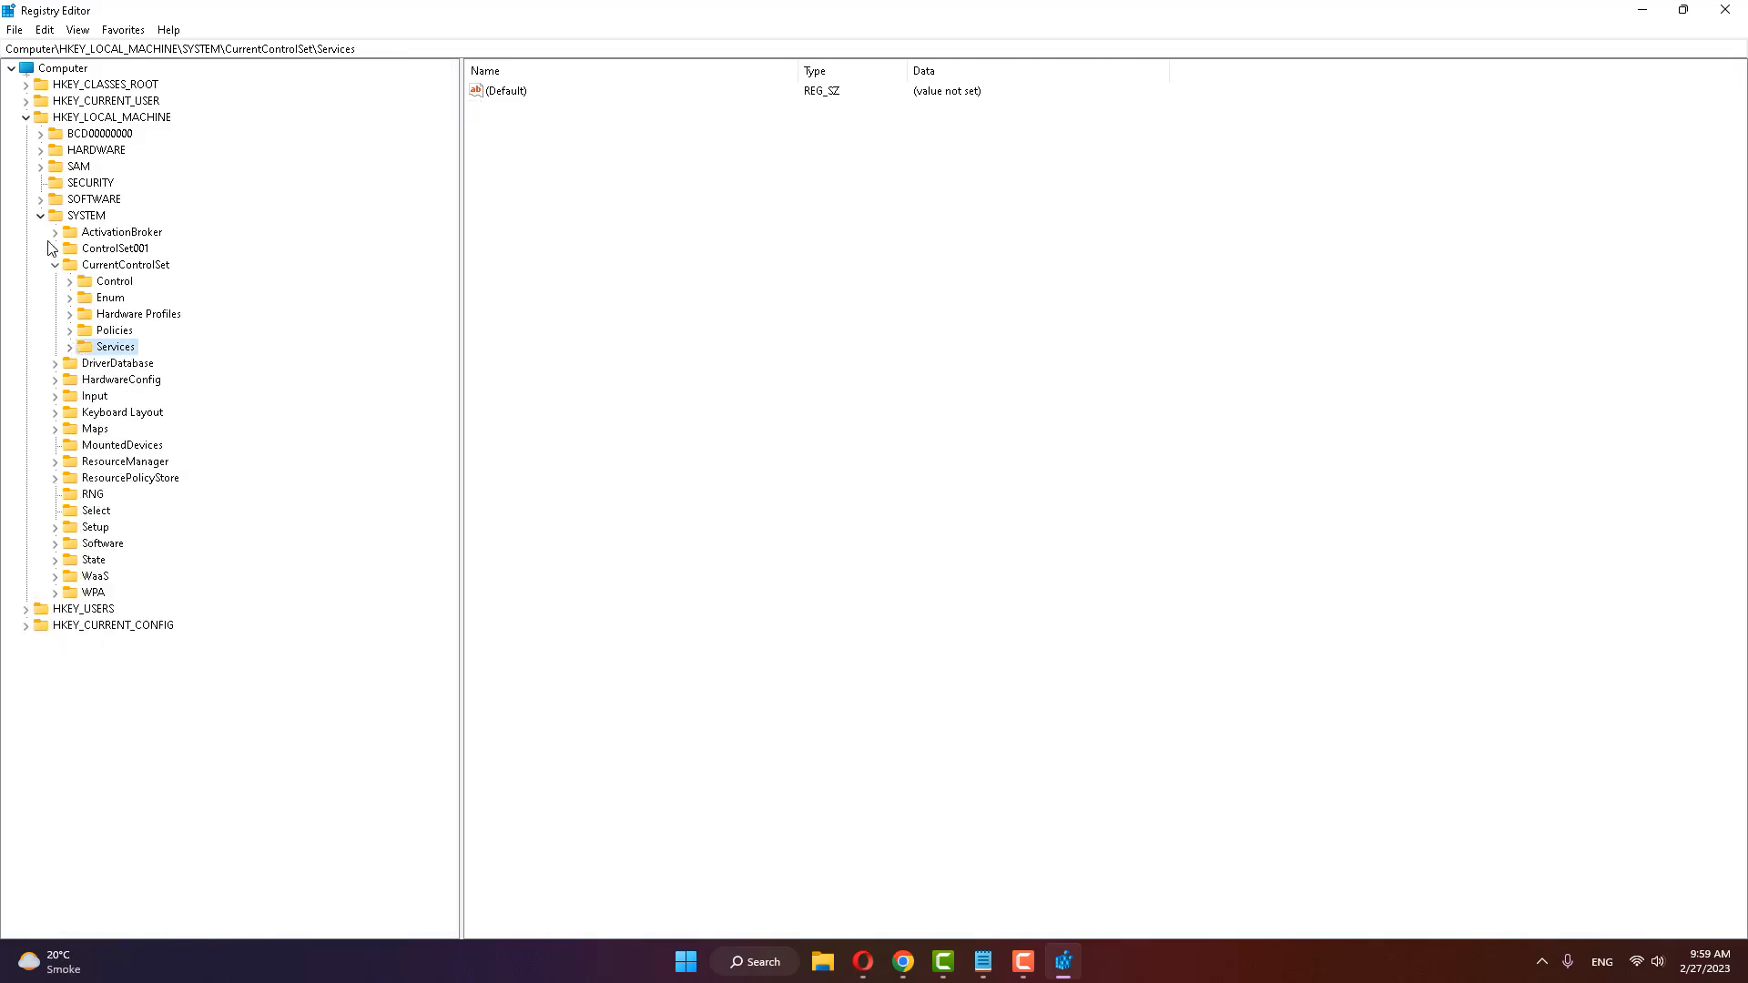
left_click(54, 265)
left_click(39, 217)
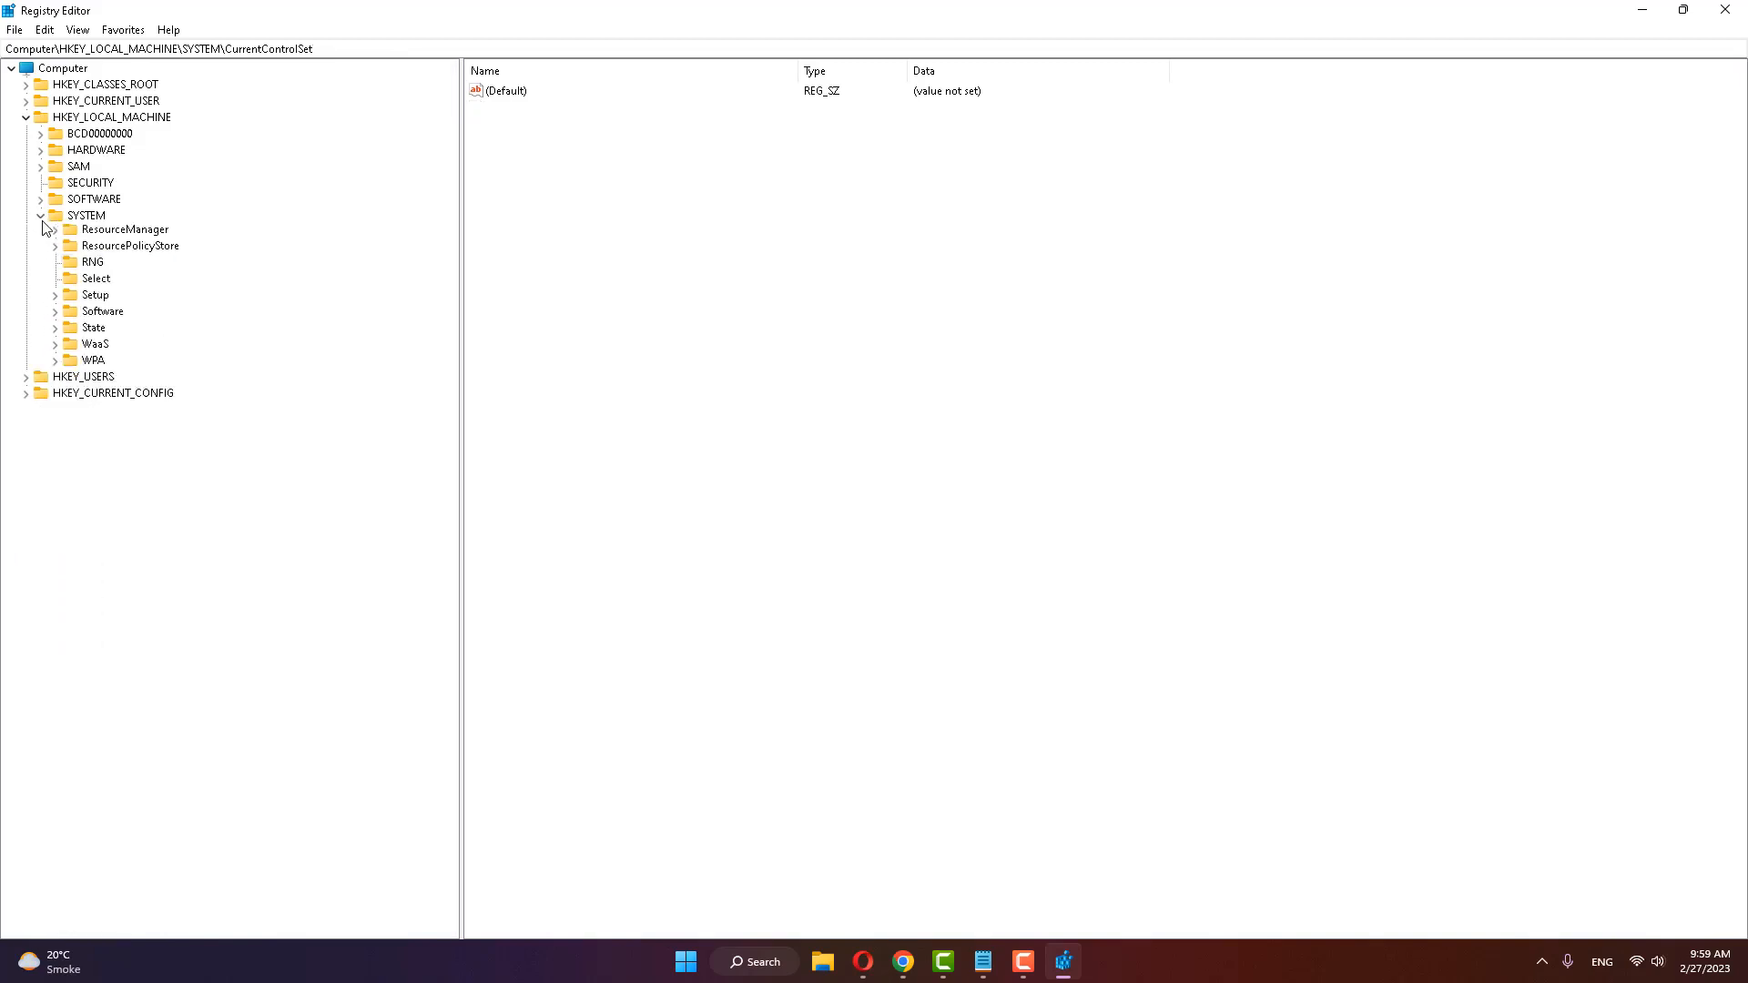
left_click(30, 116)
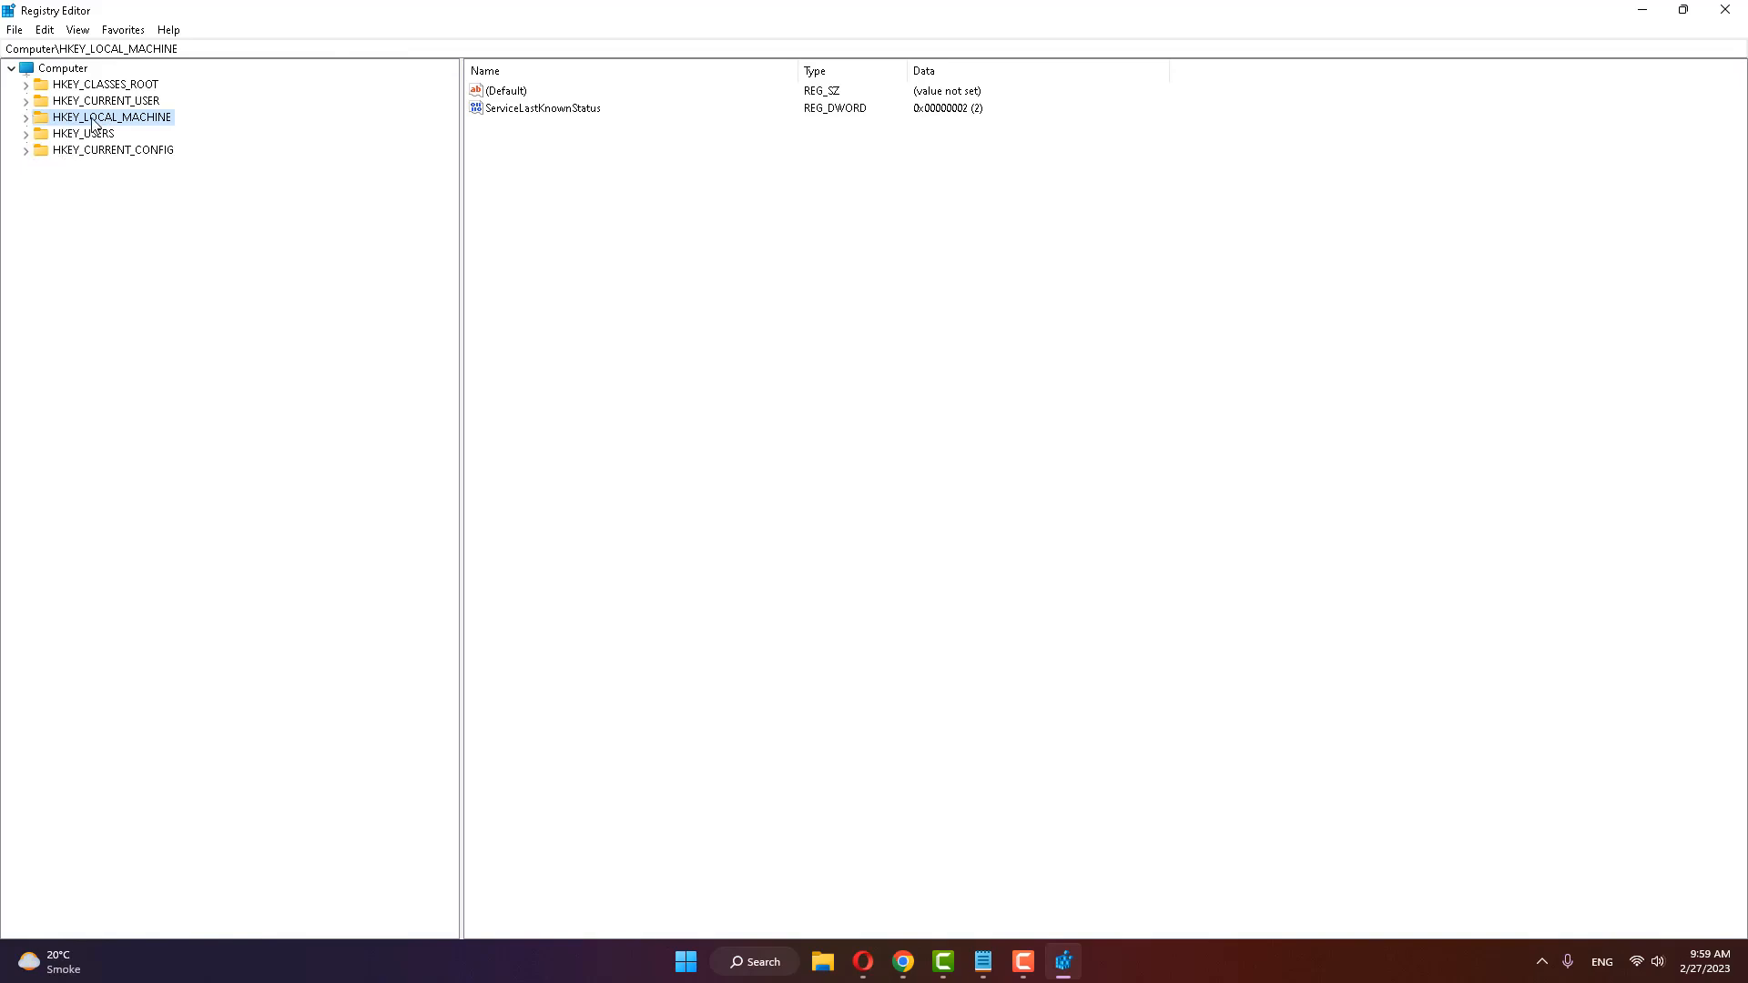
Step: Expand the registry tree down to HKEY_LOCAL_MACHINE\SOFTWARE\Policies
left_click(25, 119)
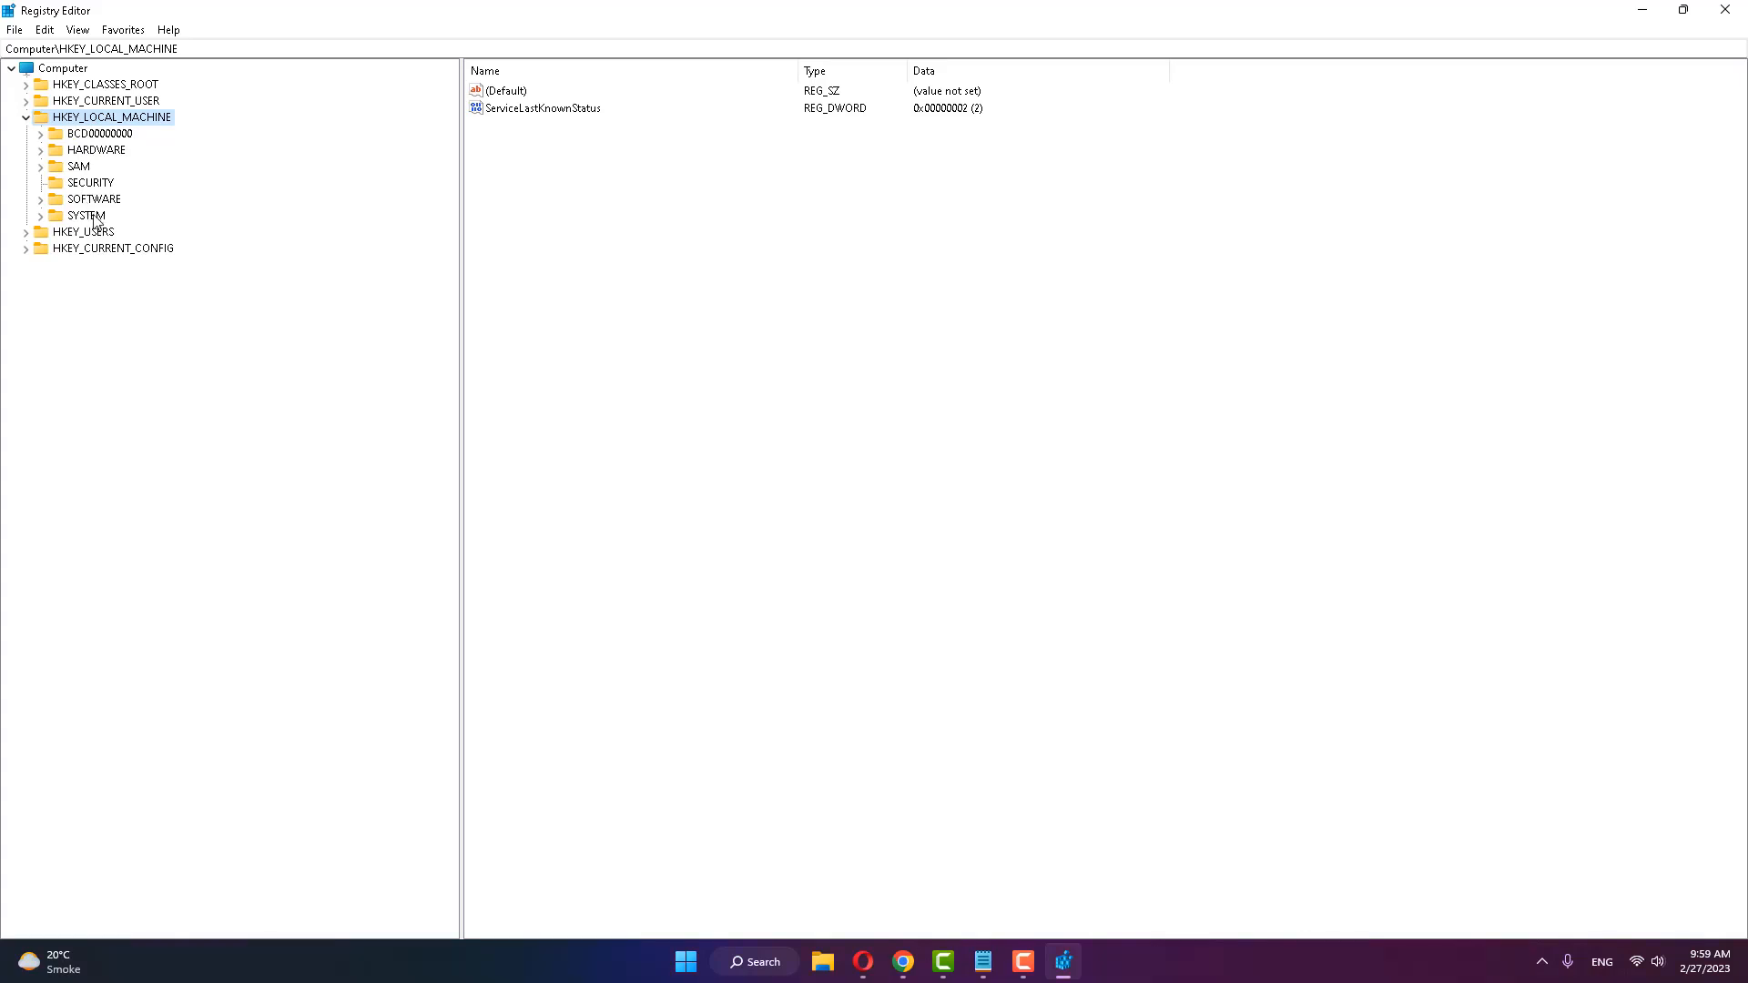
left_click(95, 201)
left_click(40, 199)
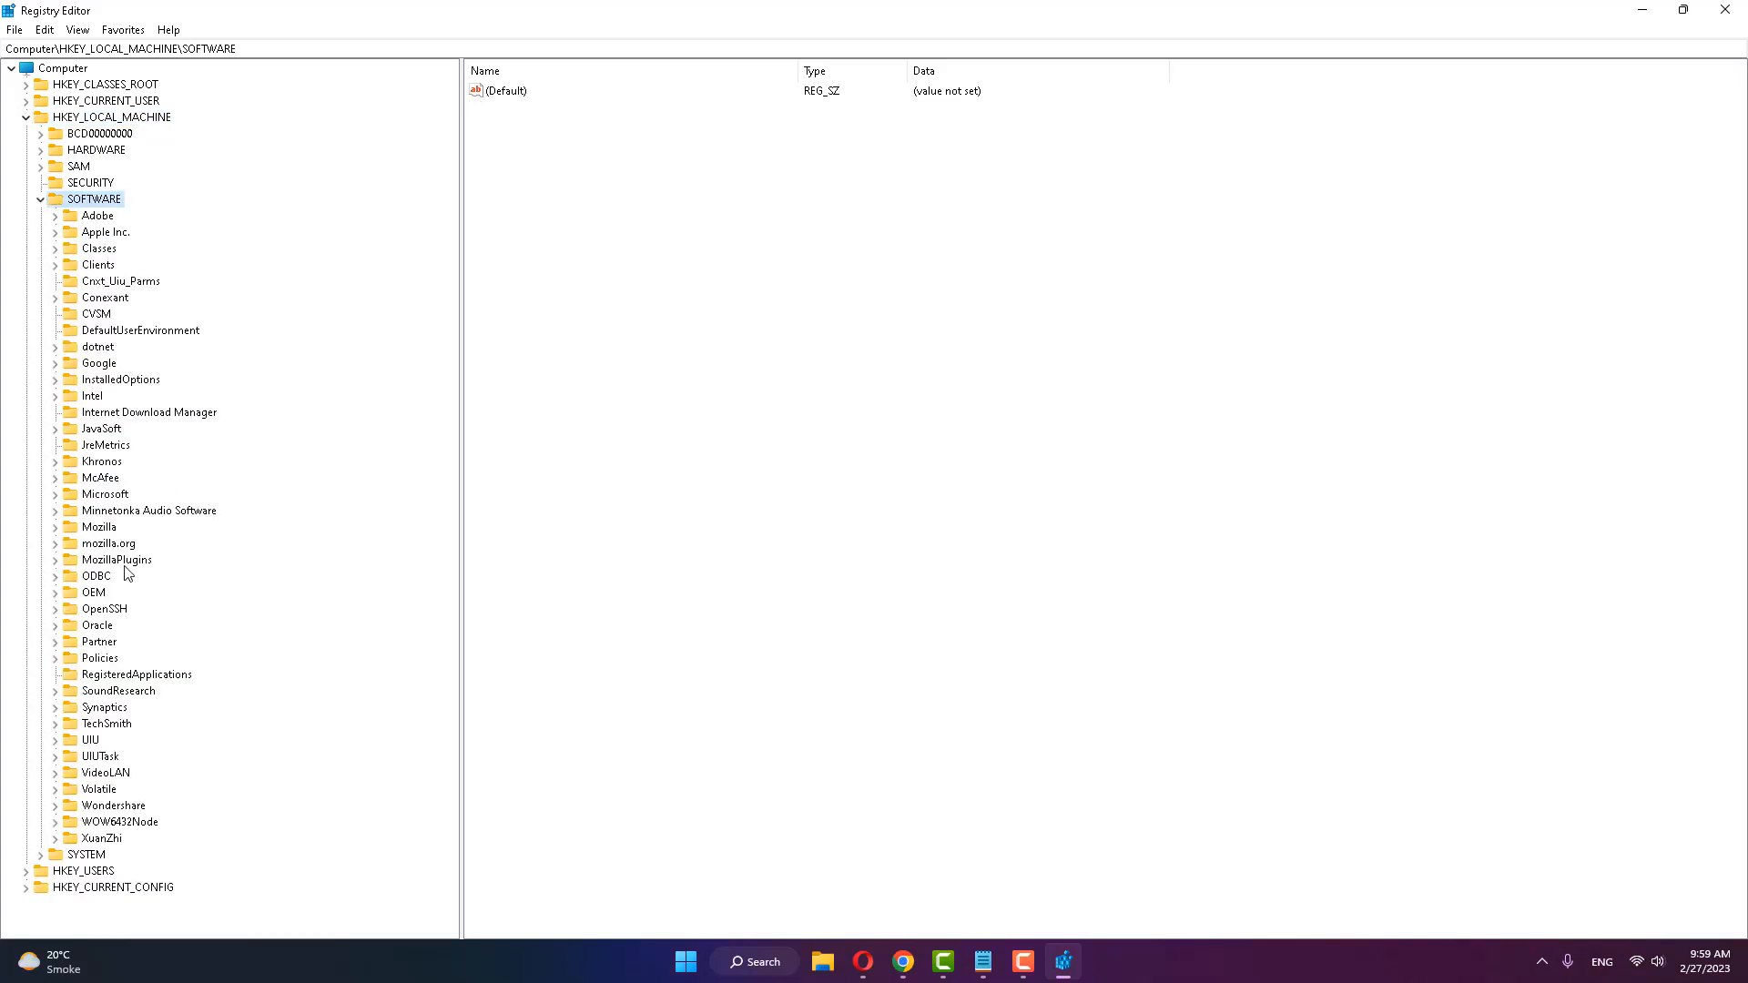
left_click(98, 662)
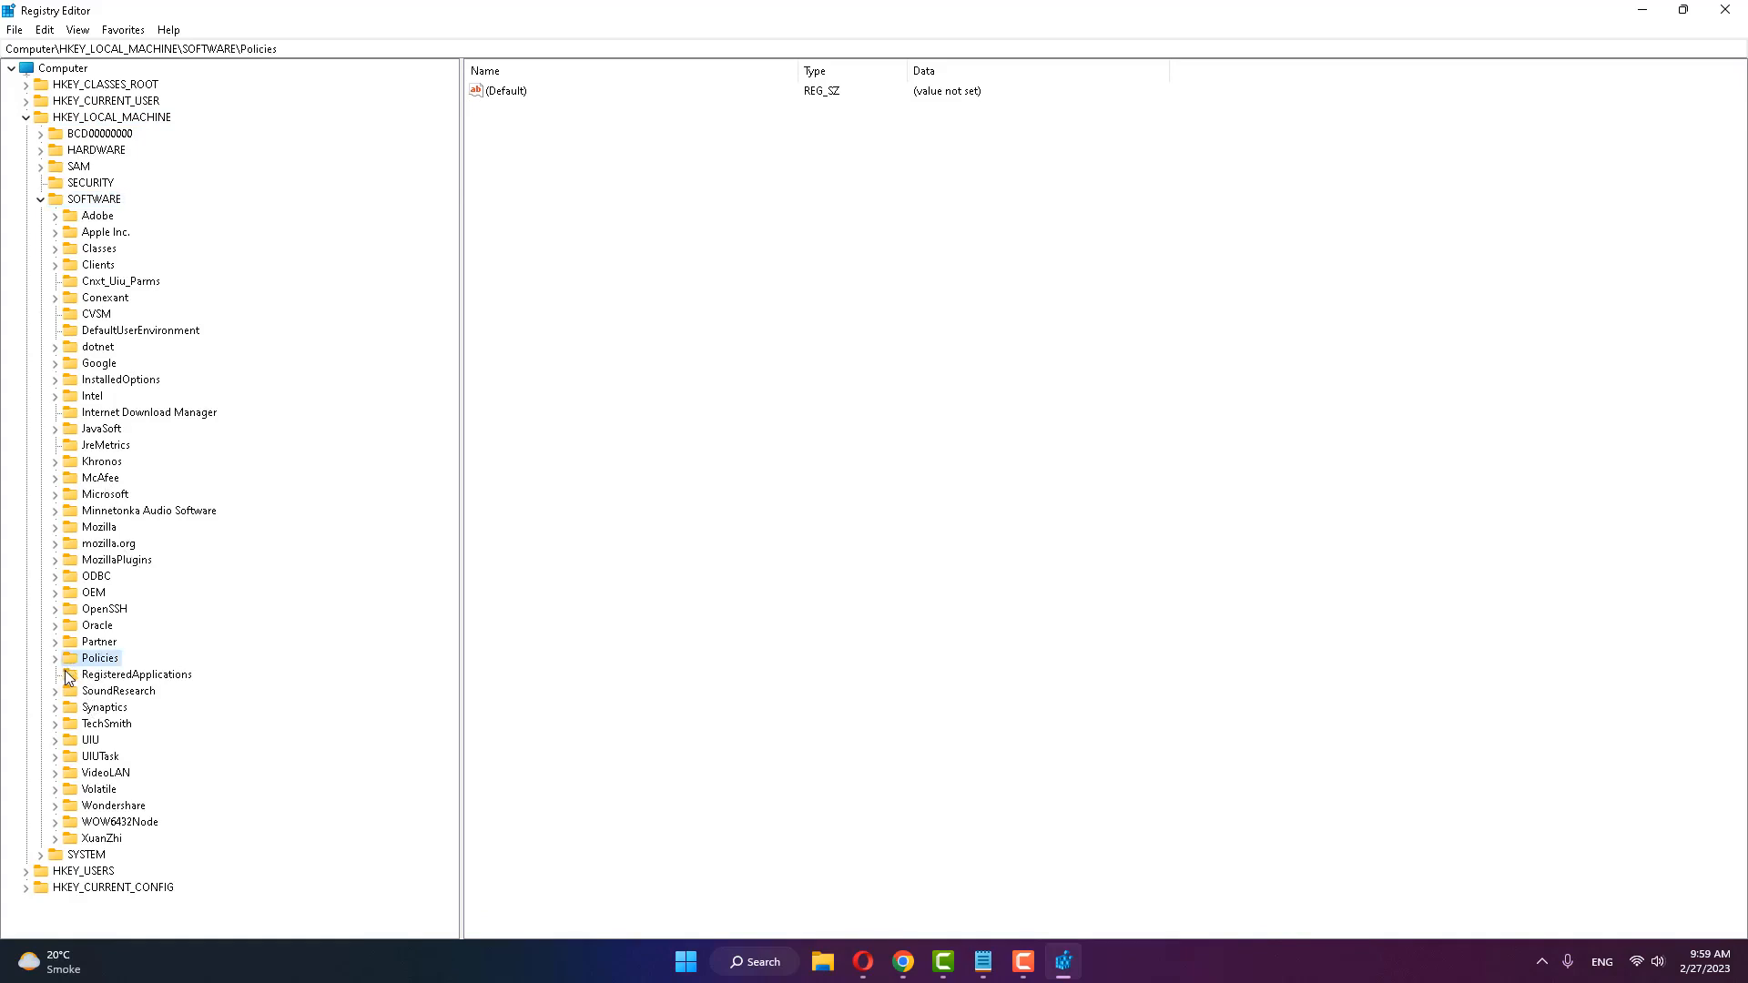
left_click(55, 658)
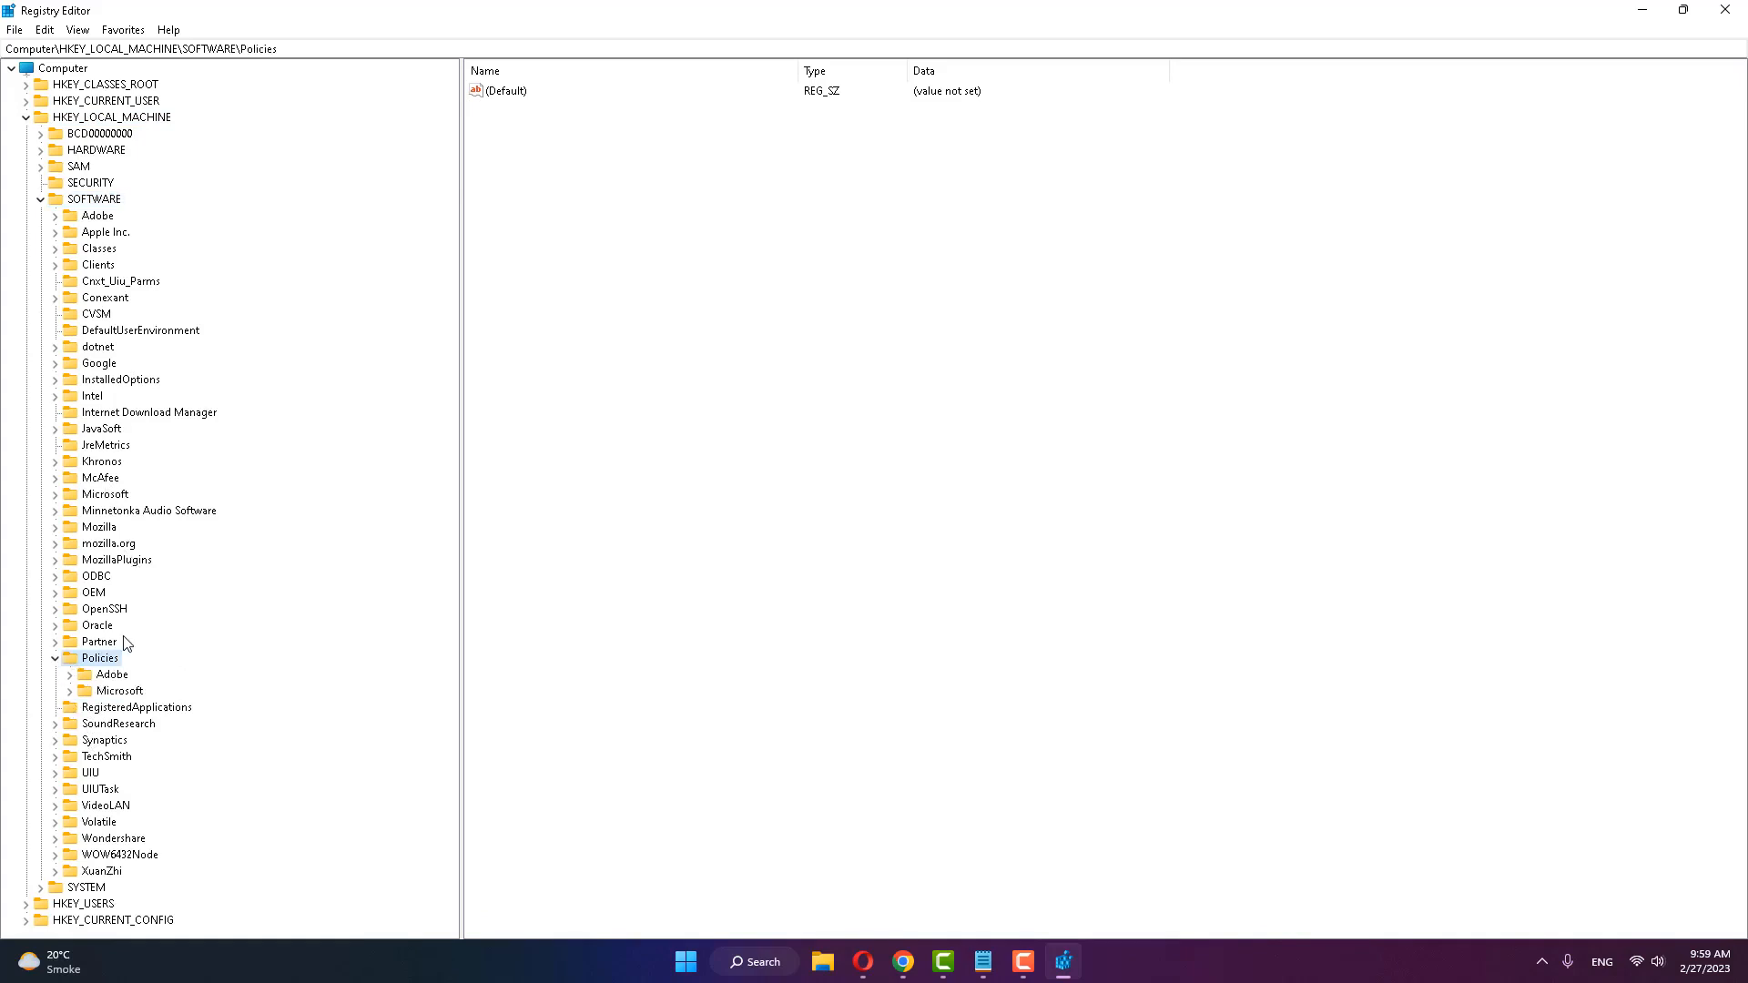
Step: Expand Microsoft\Windows under Policies and open its NetworkConnectivityStatusIndicator key
left_click(119, 694)
left_click(71, 693)
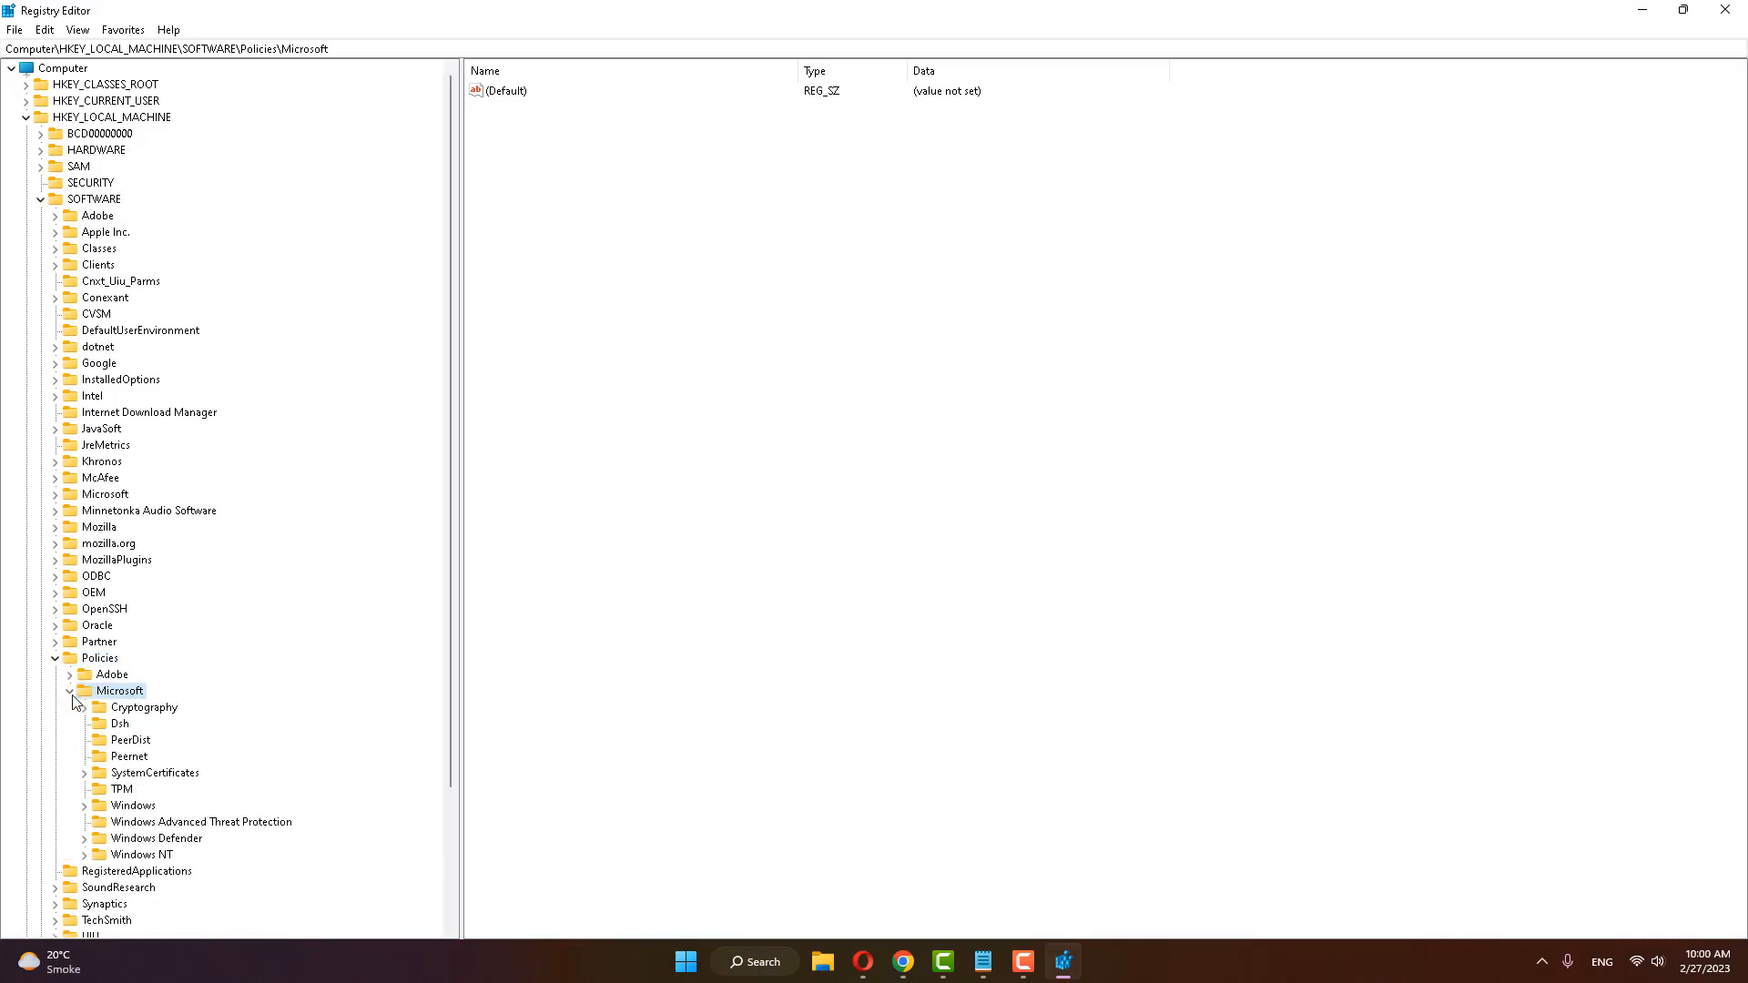
left_click(127, 808)
left_click(86, 807)
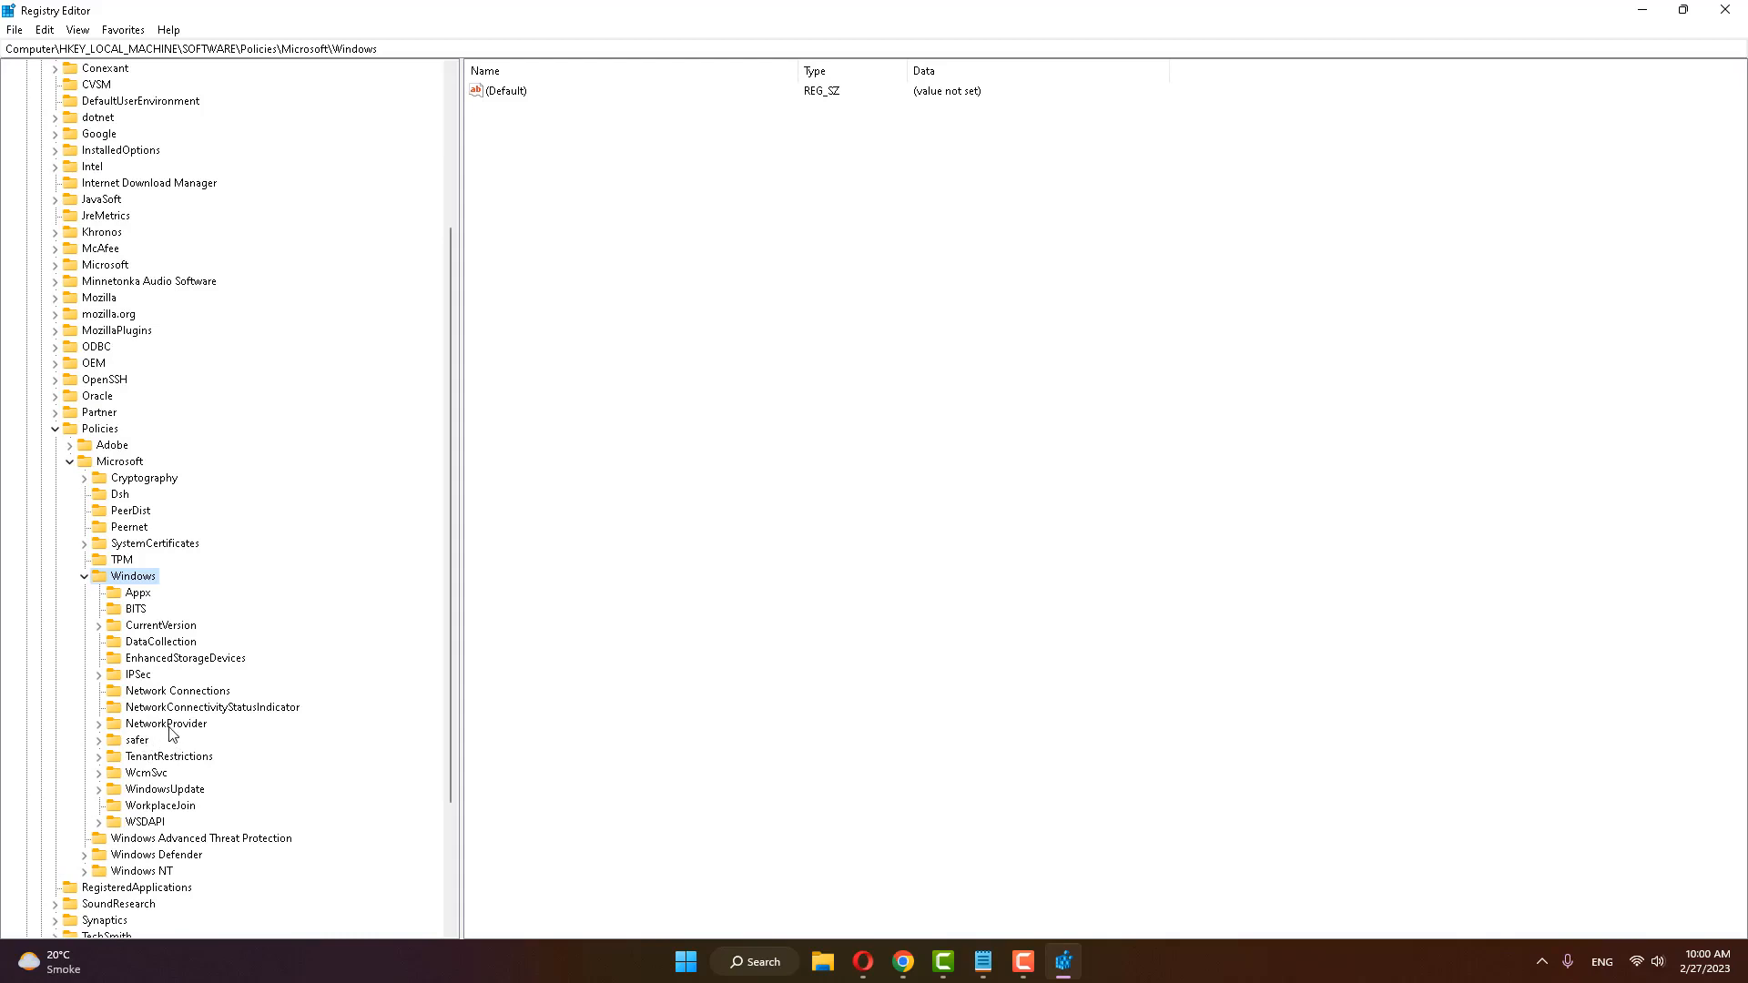
left_click(263, 710)
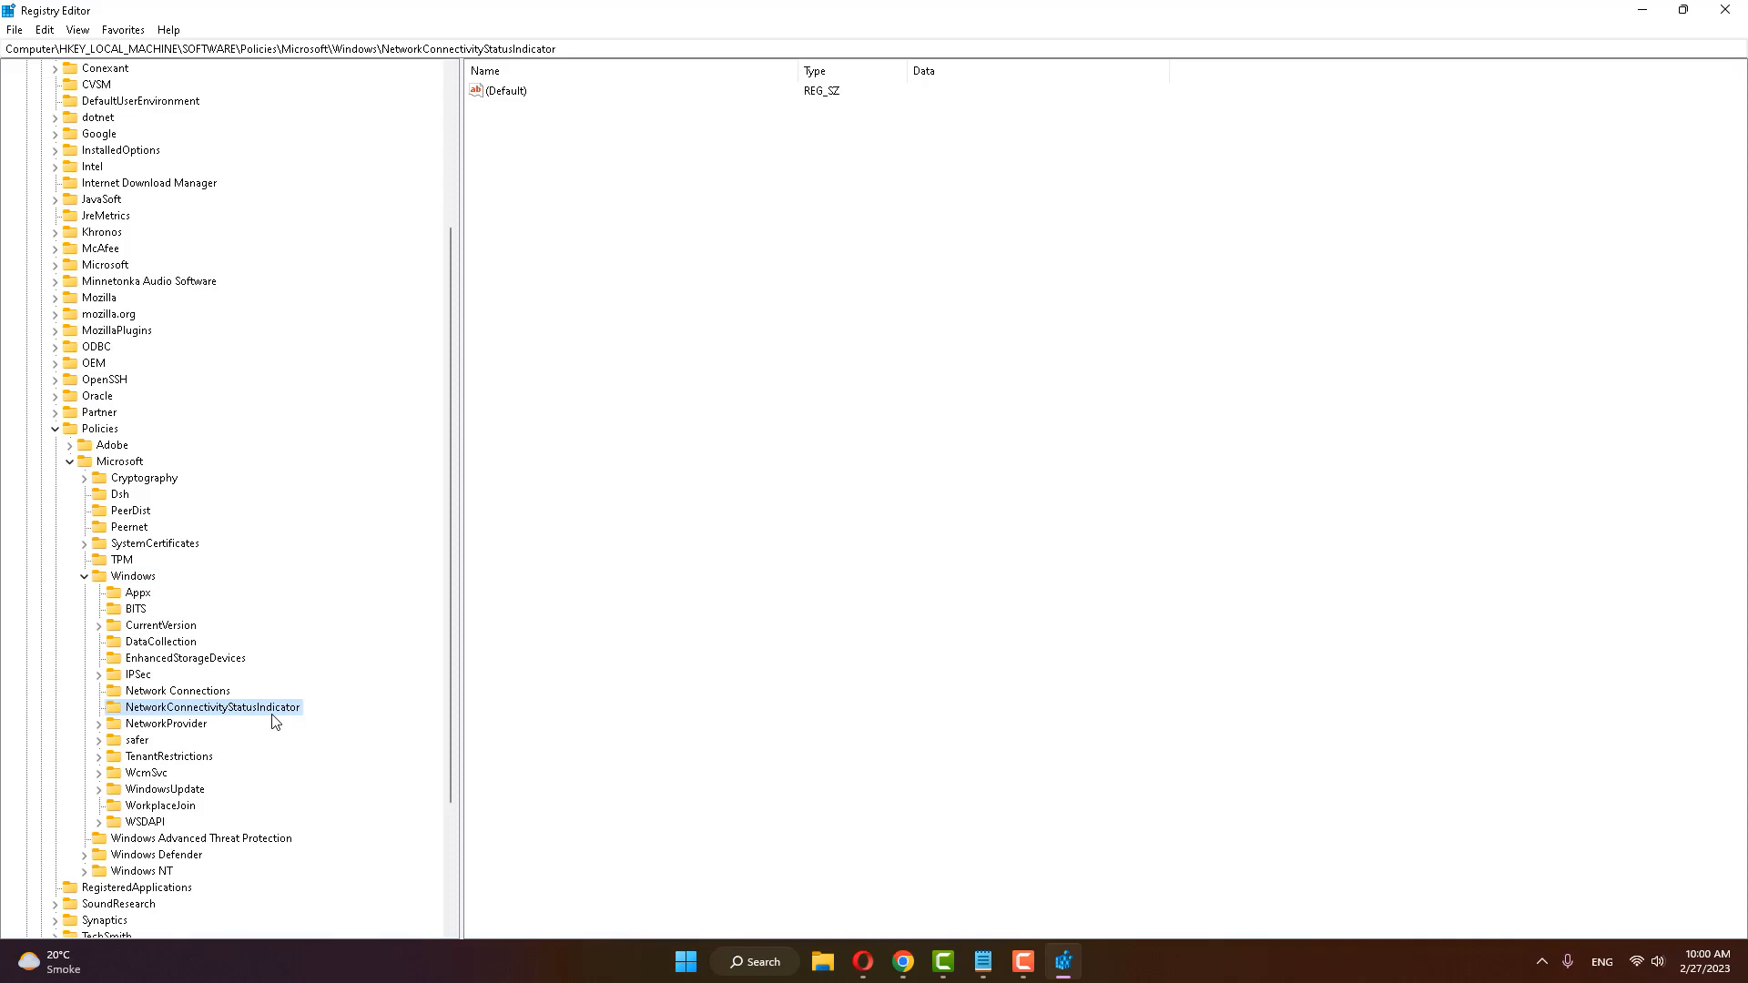
Step: Create a DWORD (32-bit) value named NoActiveProbe in the NetworkConnectivityStatusIndicator key and set its value data to 1
right_click(602, 261)
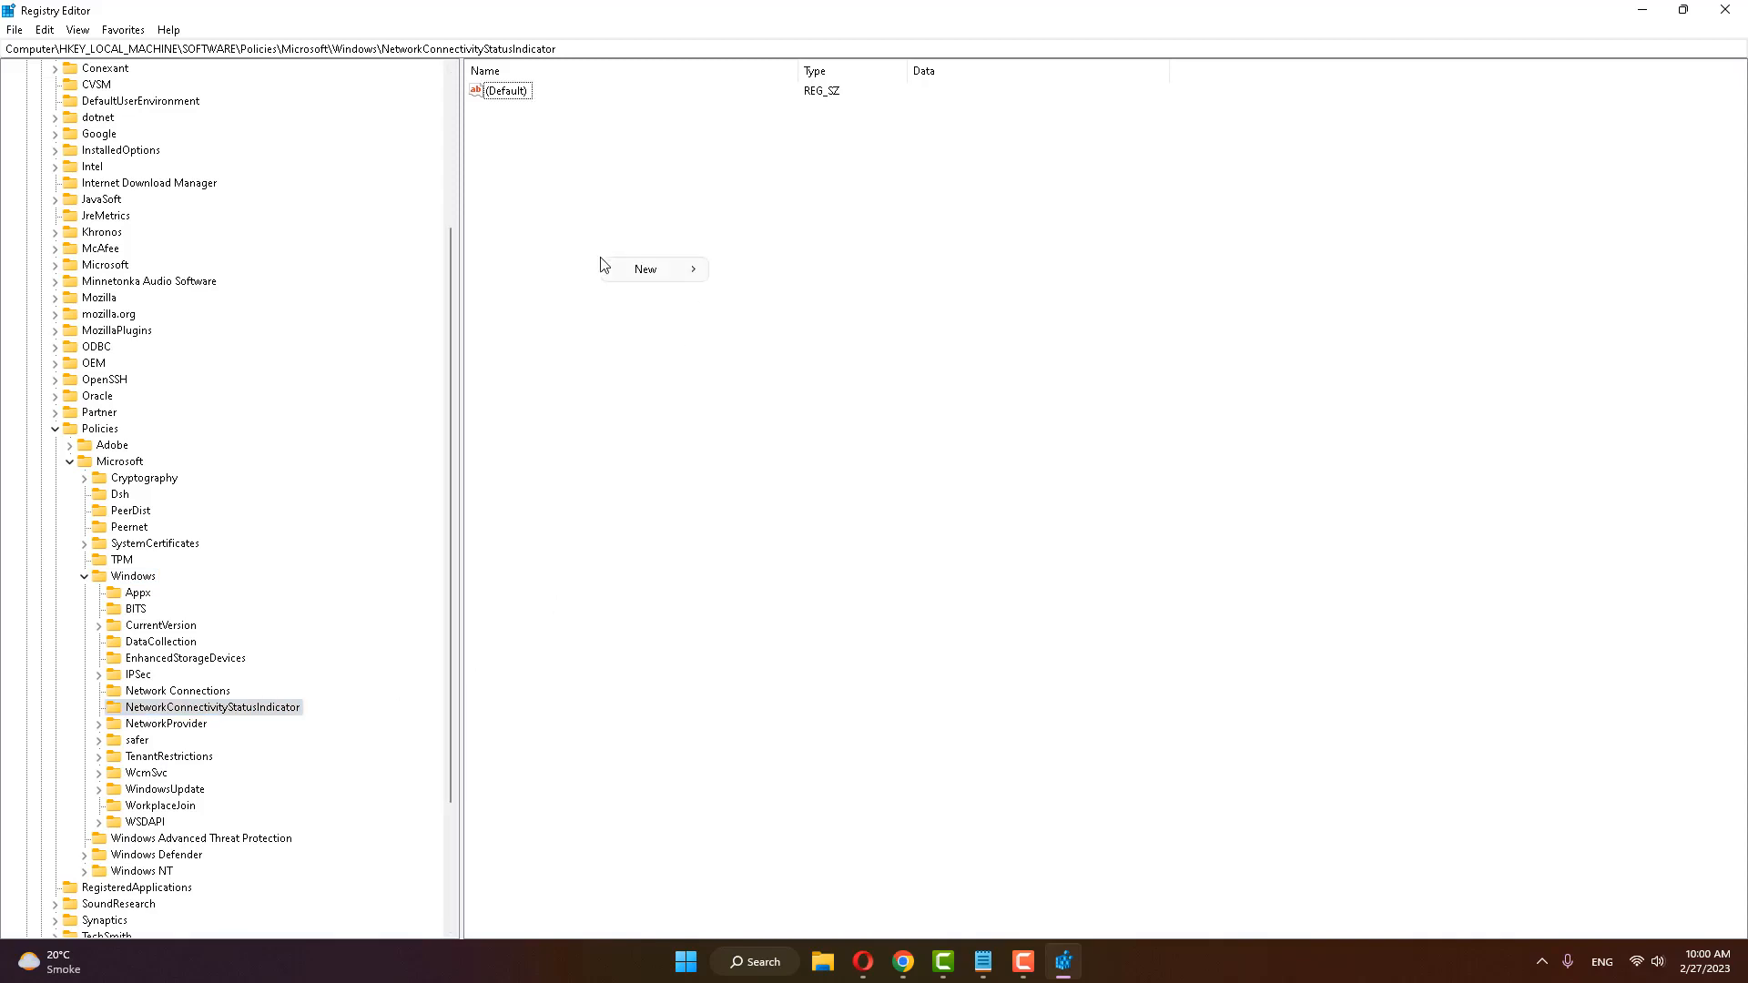
mouse_move(650, 277)
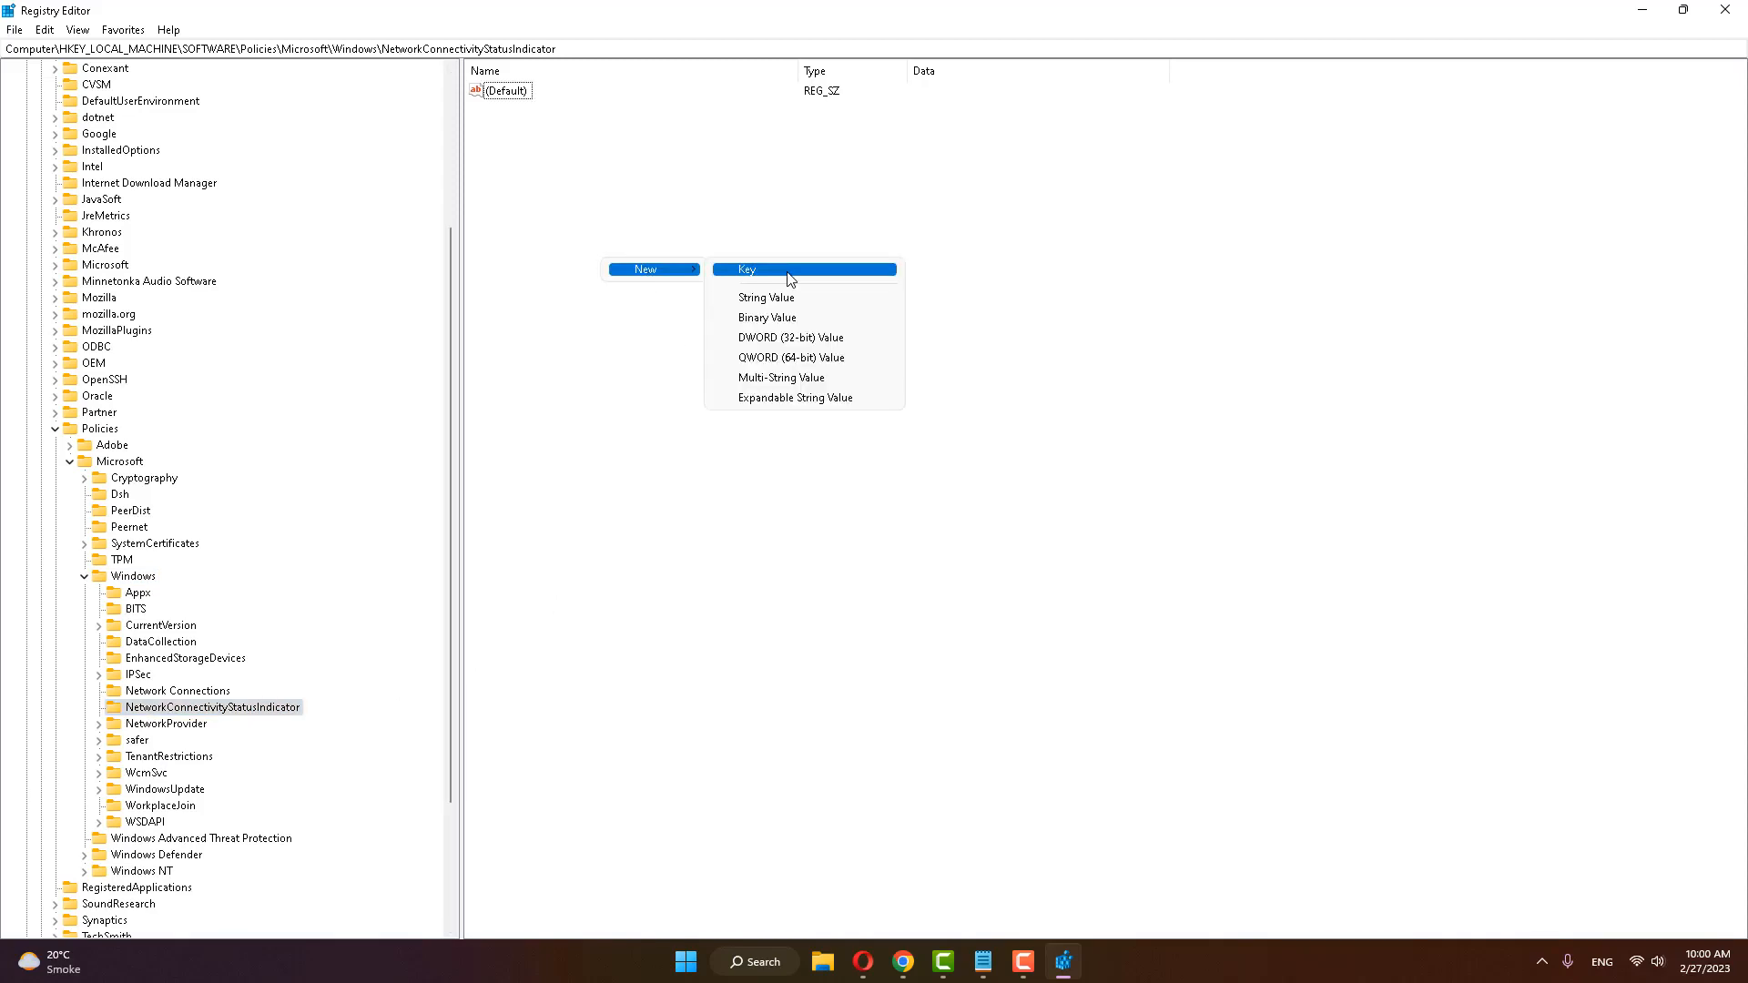
left_click(789, 338)
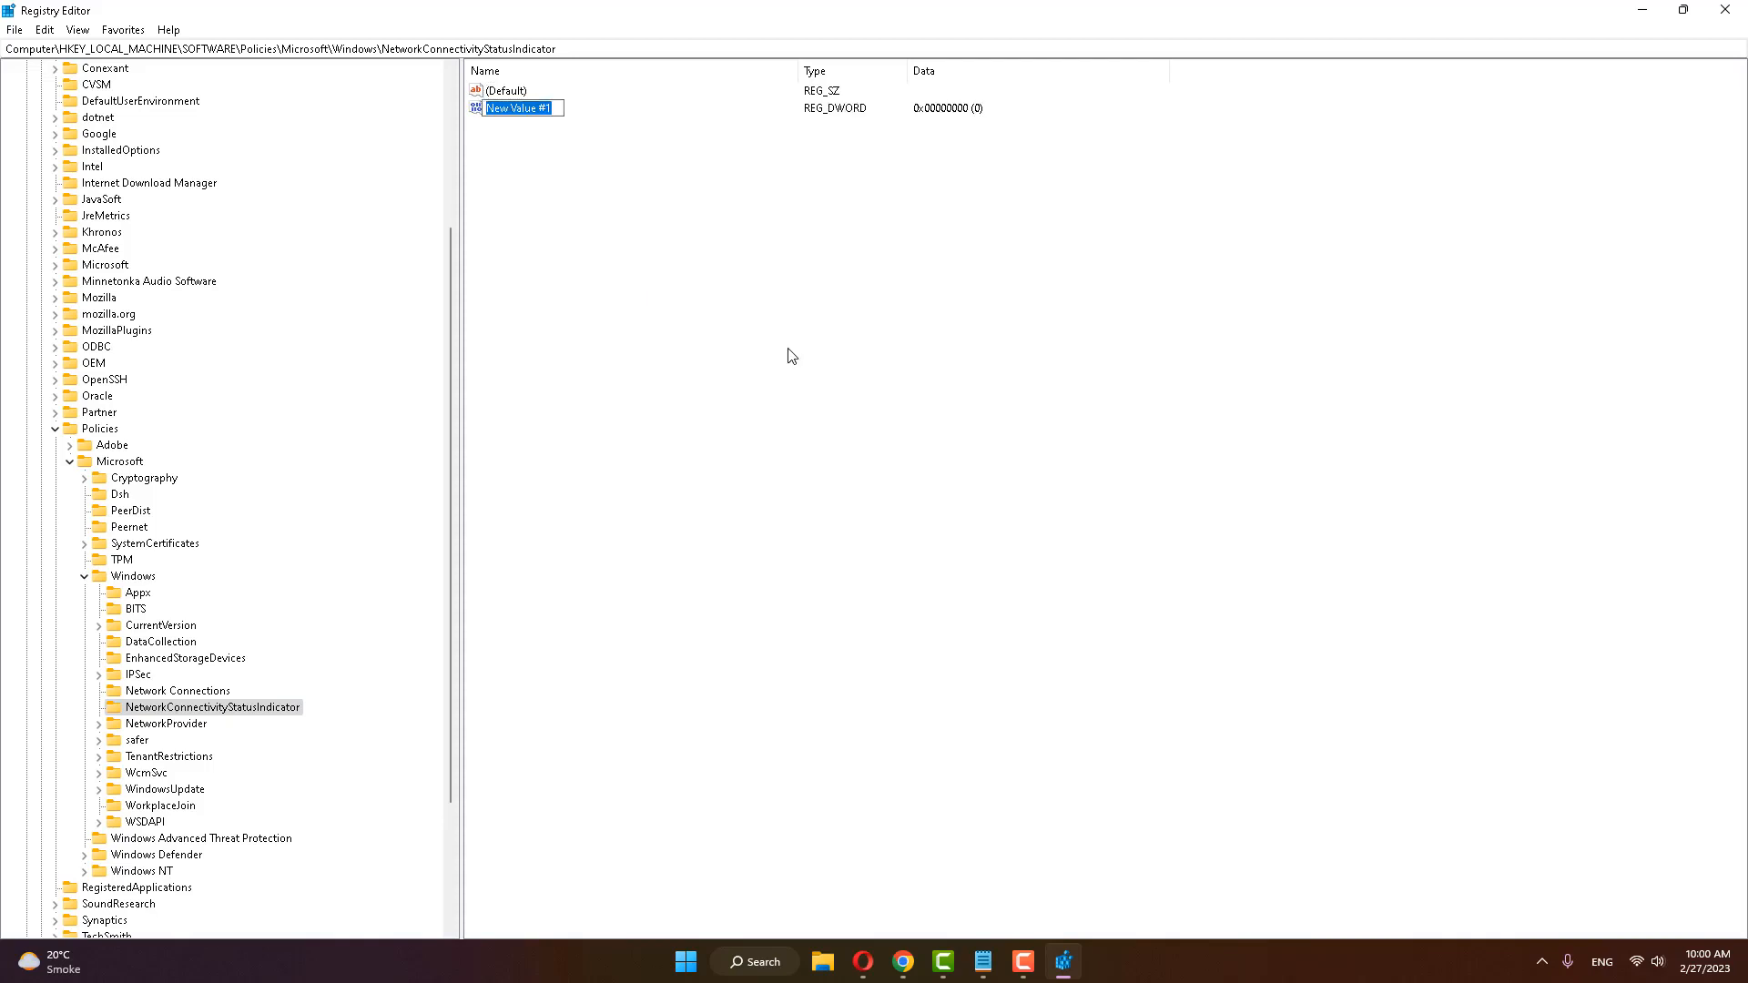
type("NoActiveProbe")
key("Return")
double_click(510, 110)
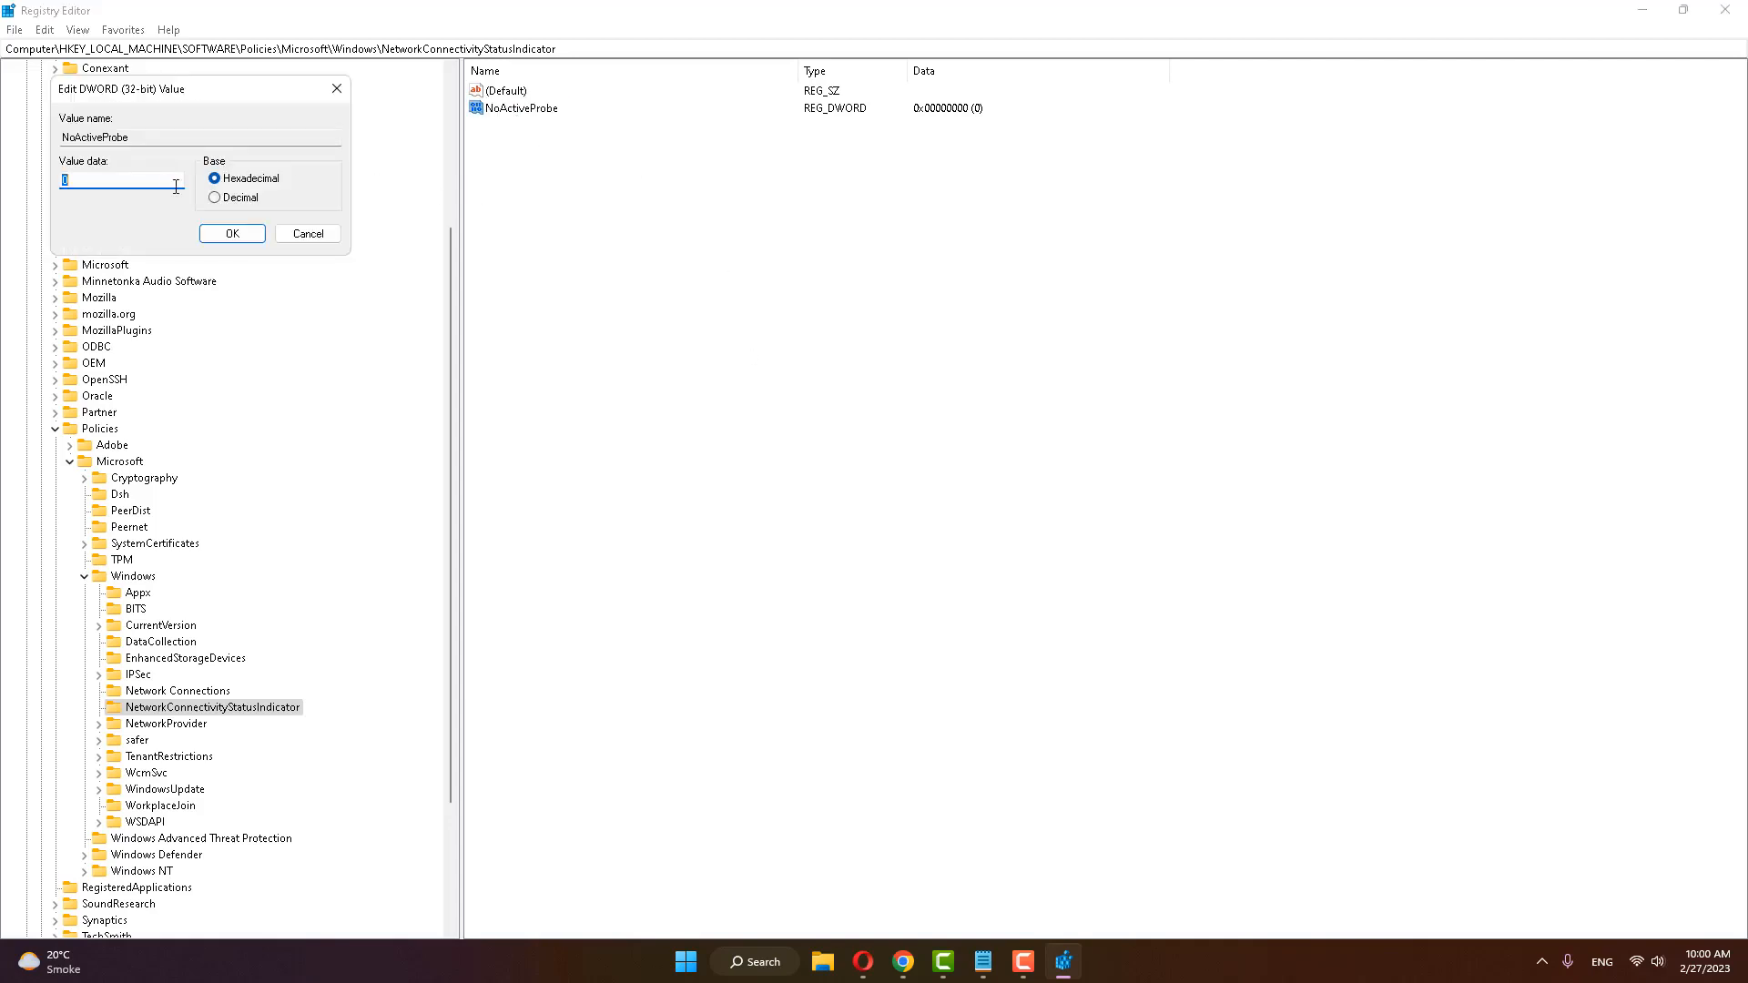
left_click(234, 235)
Step: Add a DWORD (32-bit) value named DisablePassivePolling to the NetworkConnectivityStatusIndicator key and set its value data to 1
right_click(617, 219)
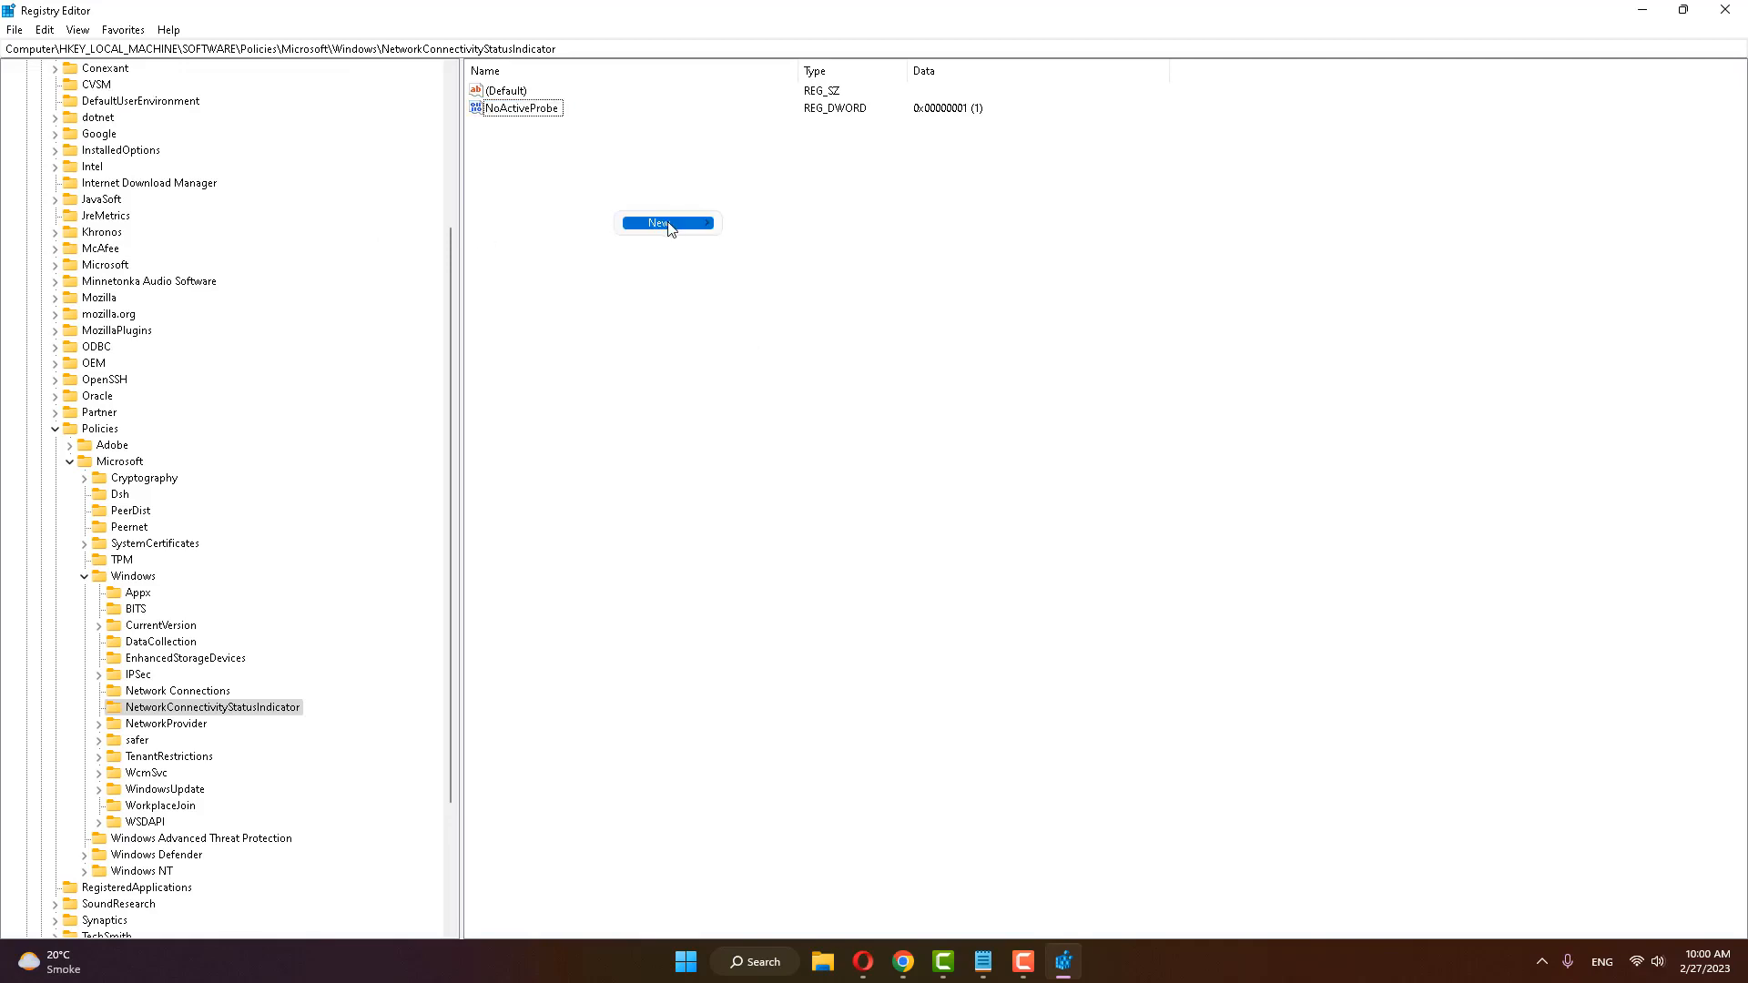
mouse_move(669, 224)
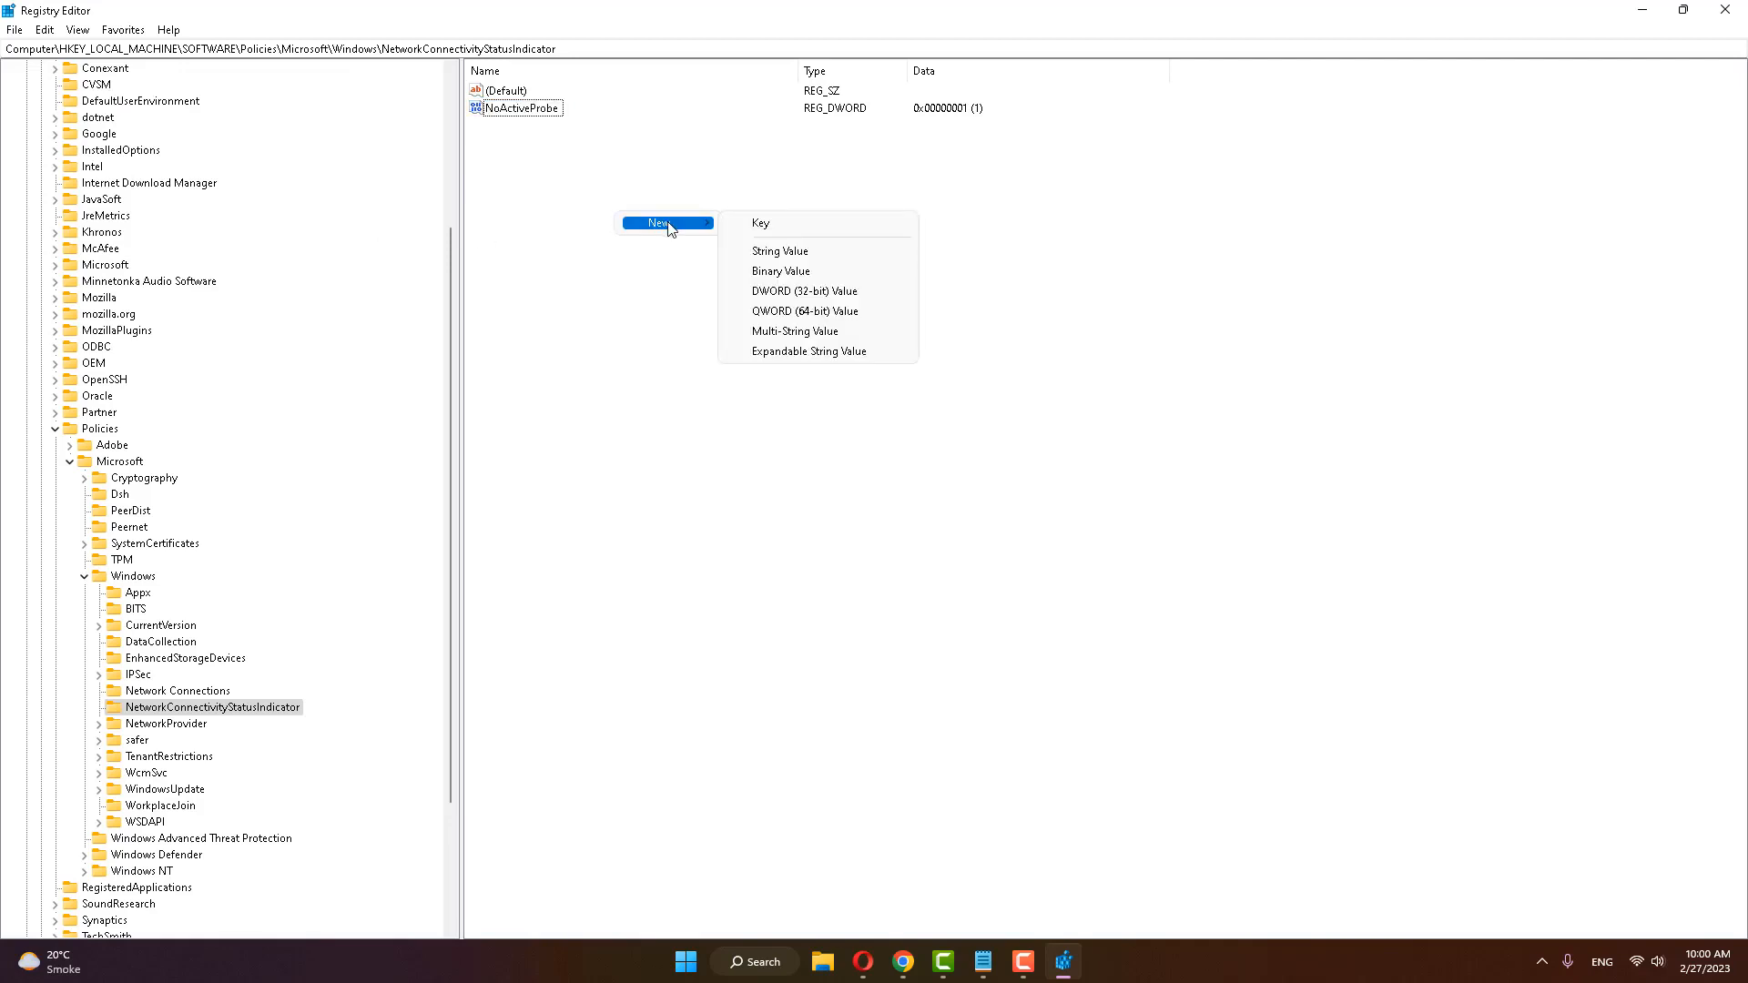
left_click(804, 293)
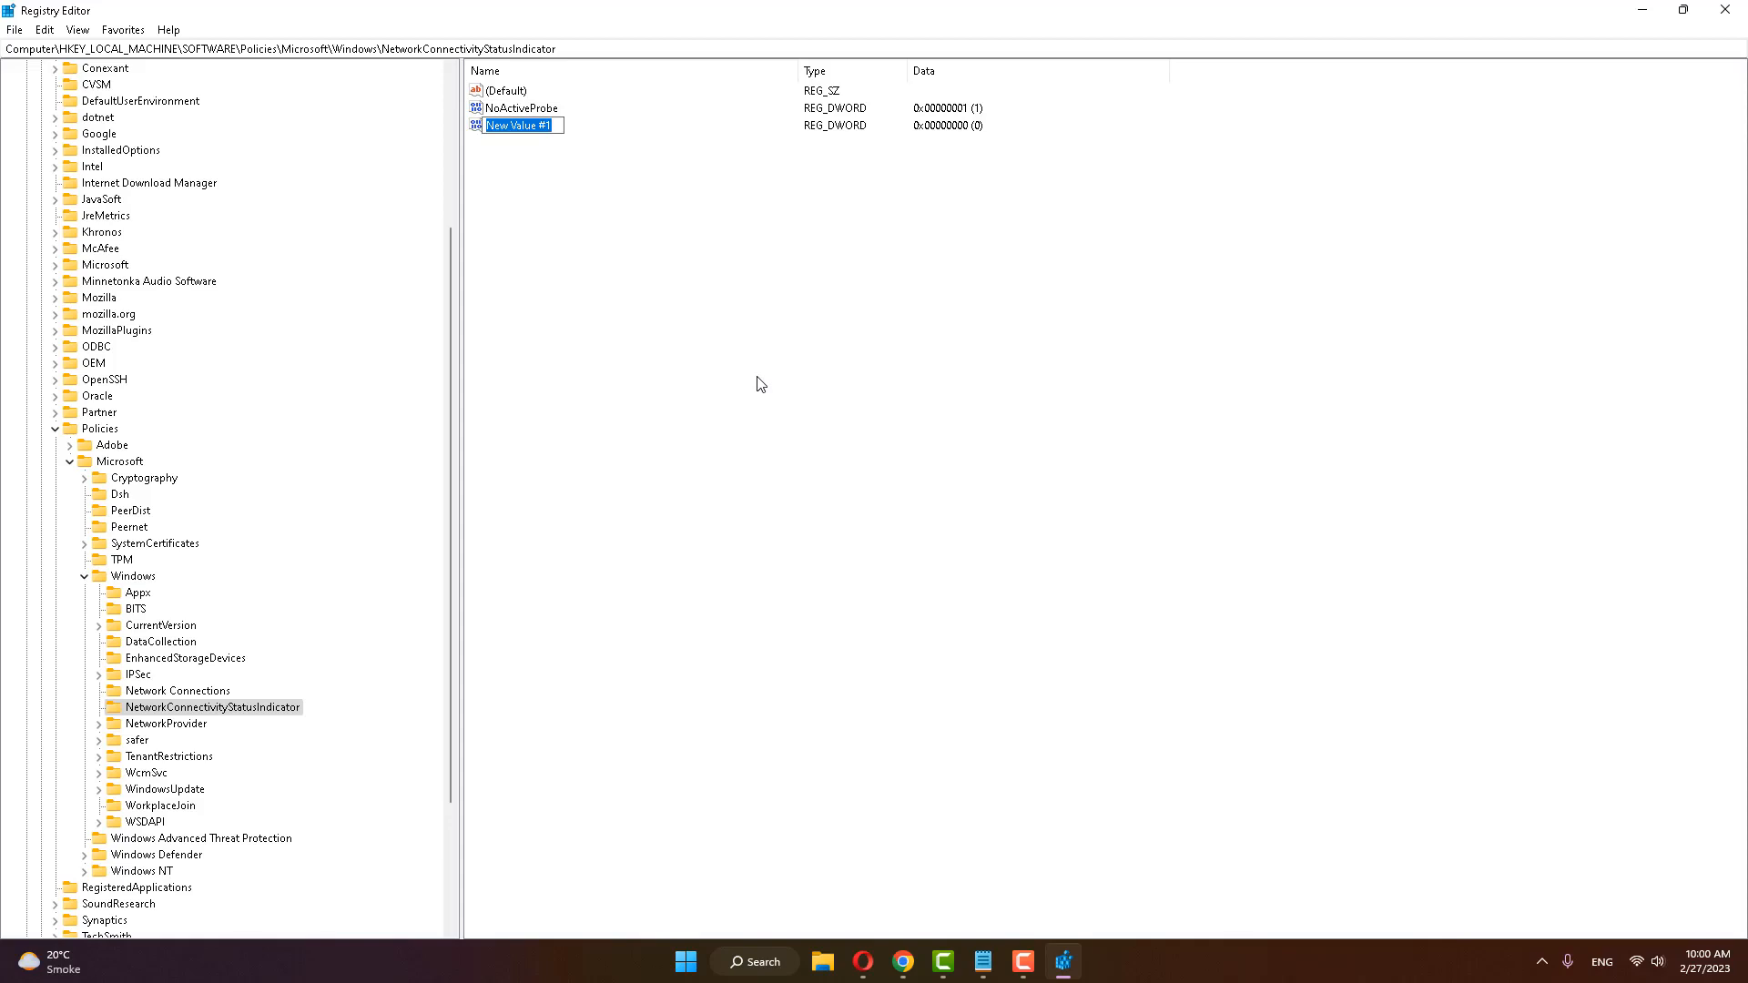
type("DisablePassivePolling")
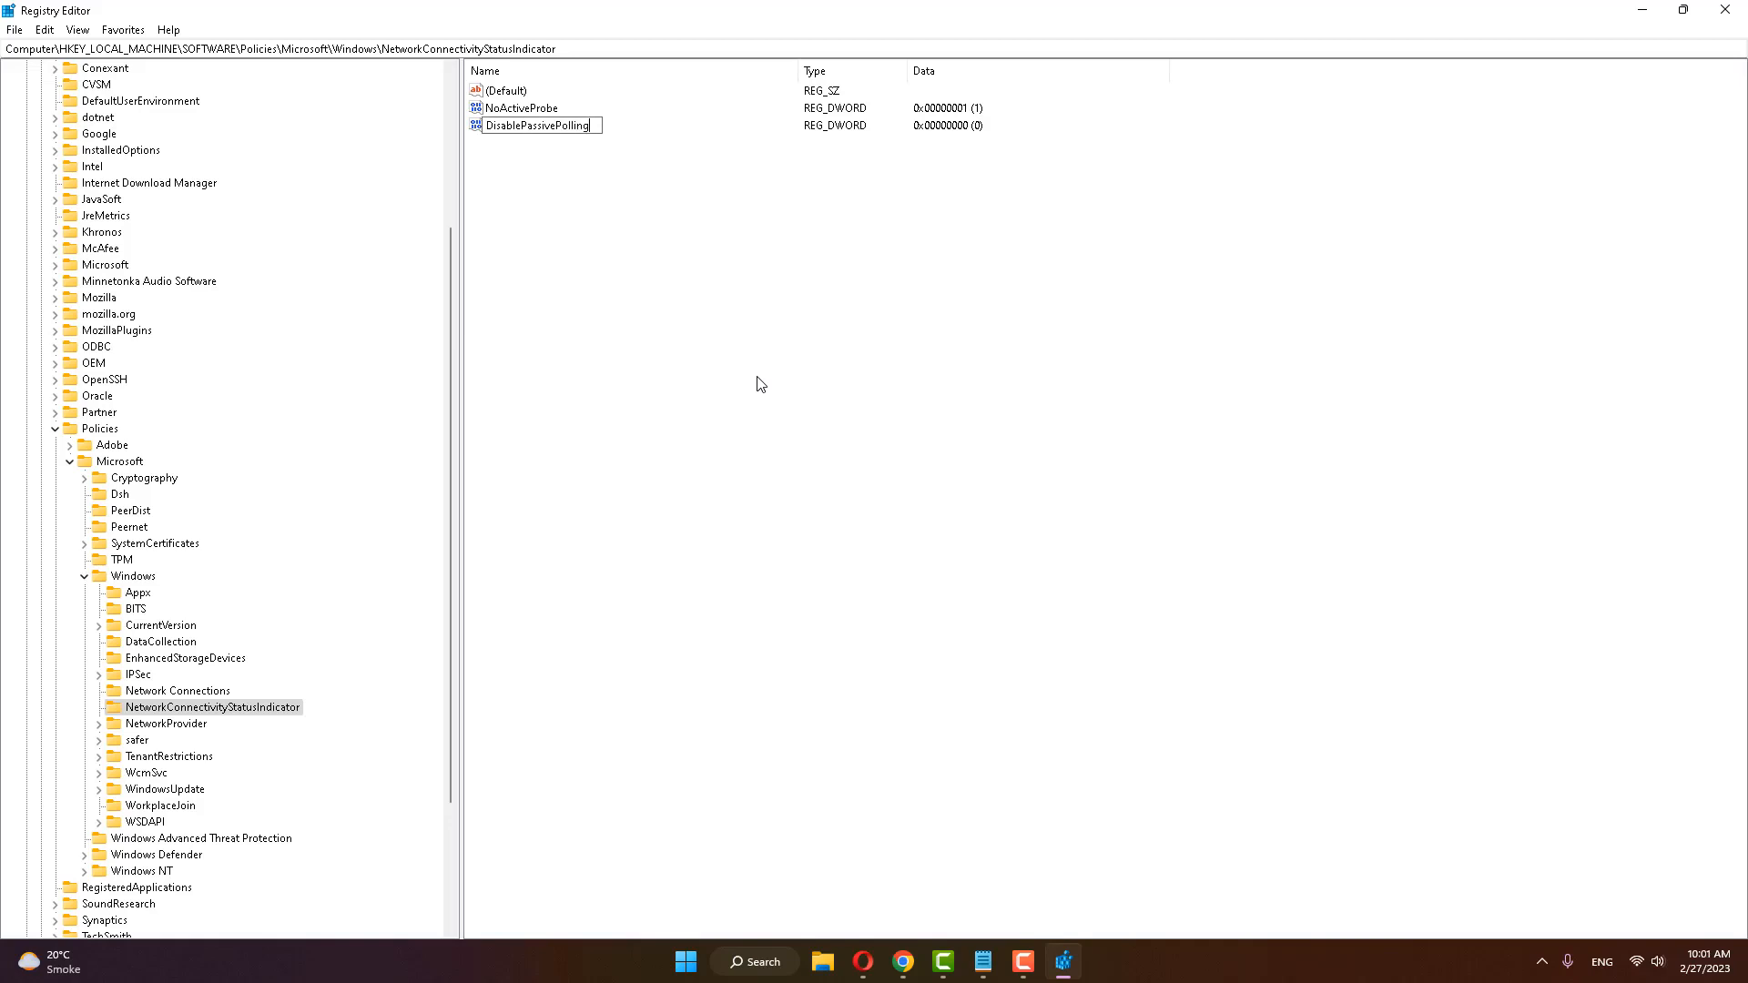
key("Return")
double_click(516, 127)
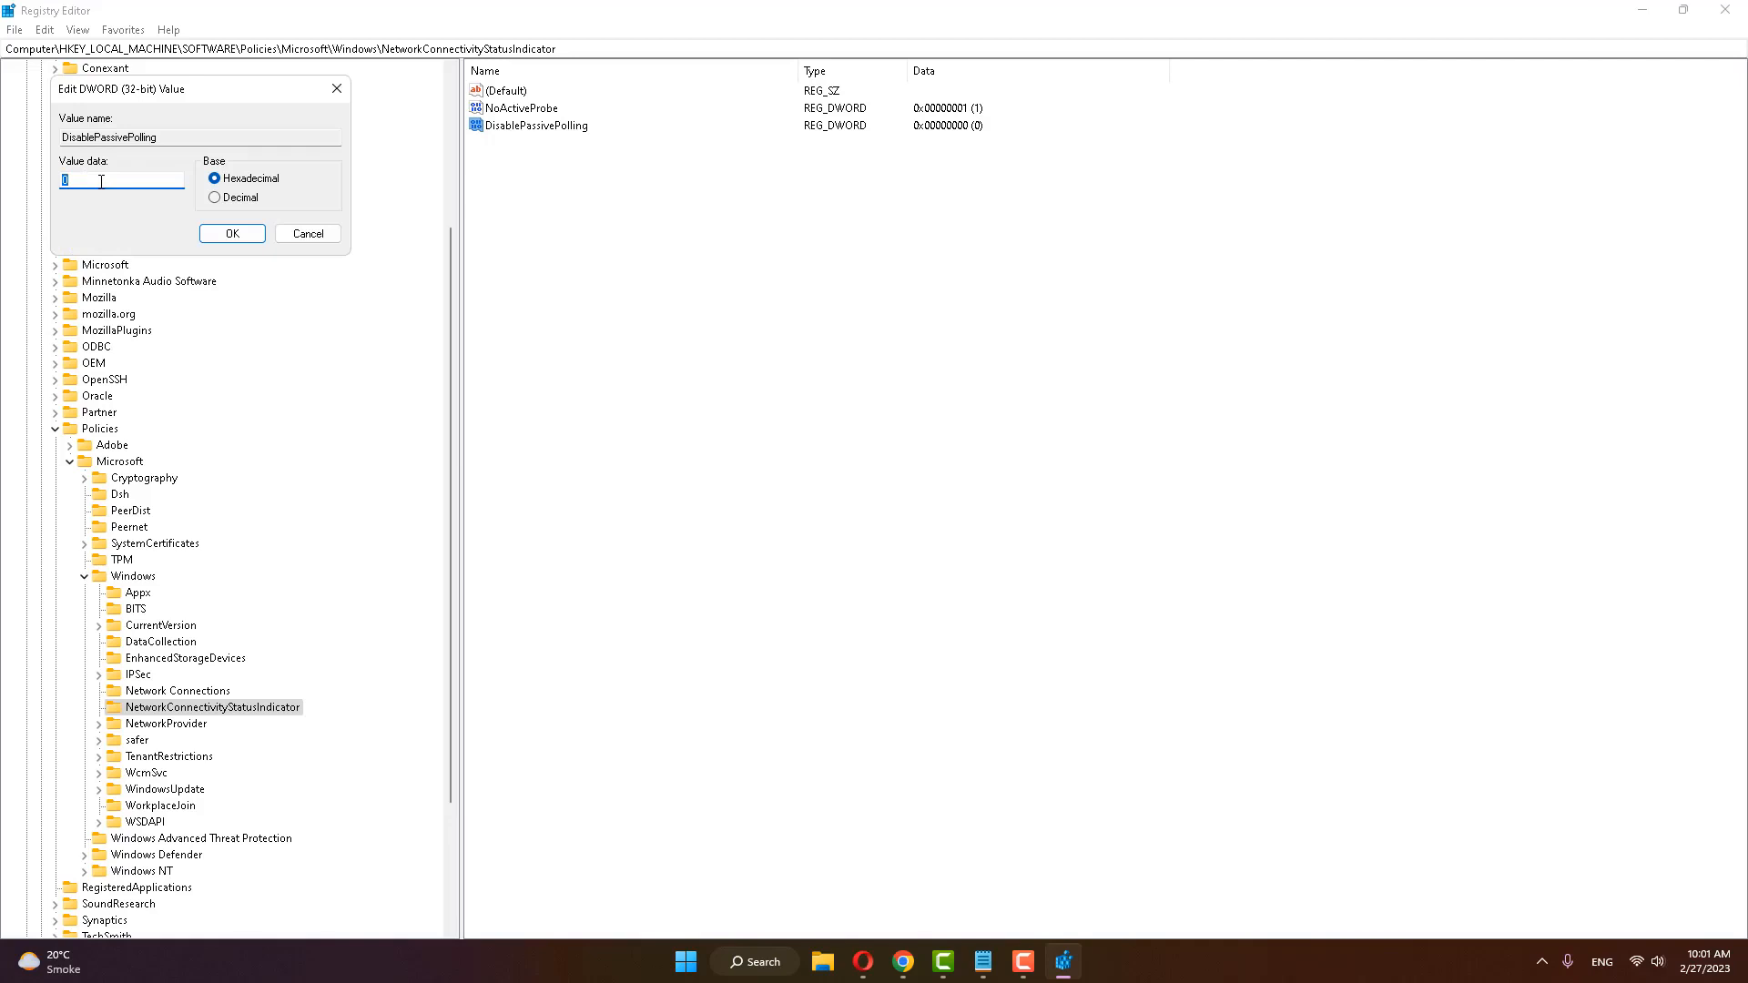
left_click(232, 233)
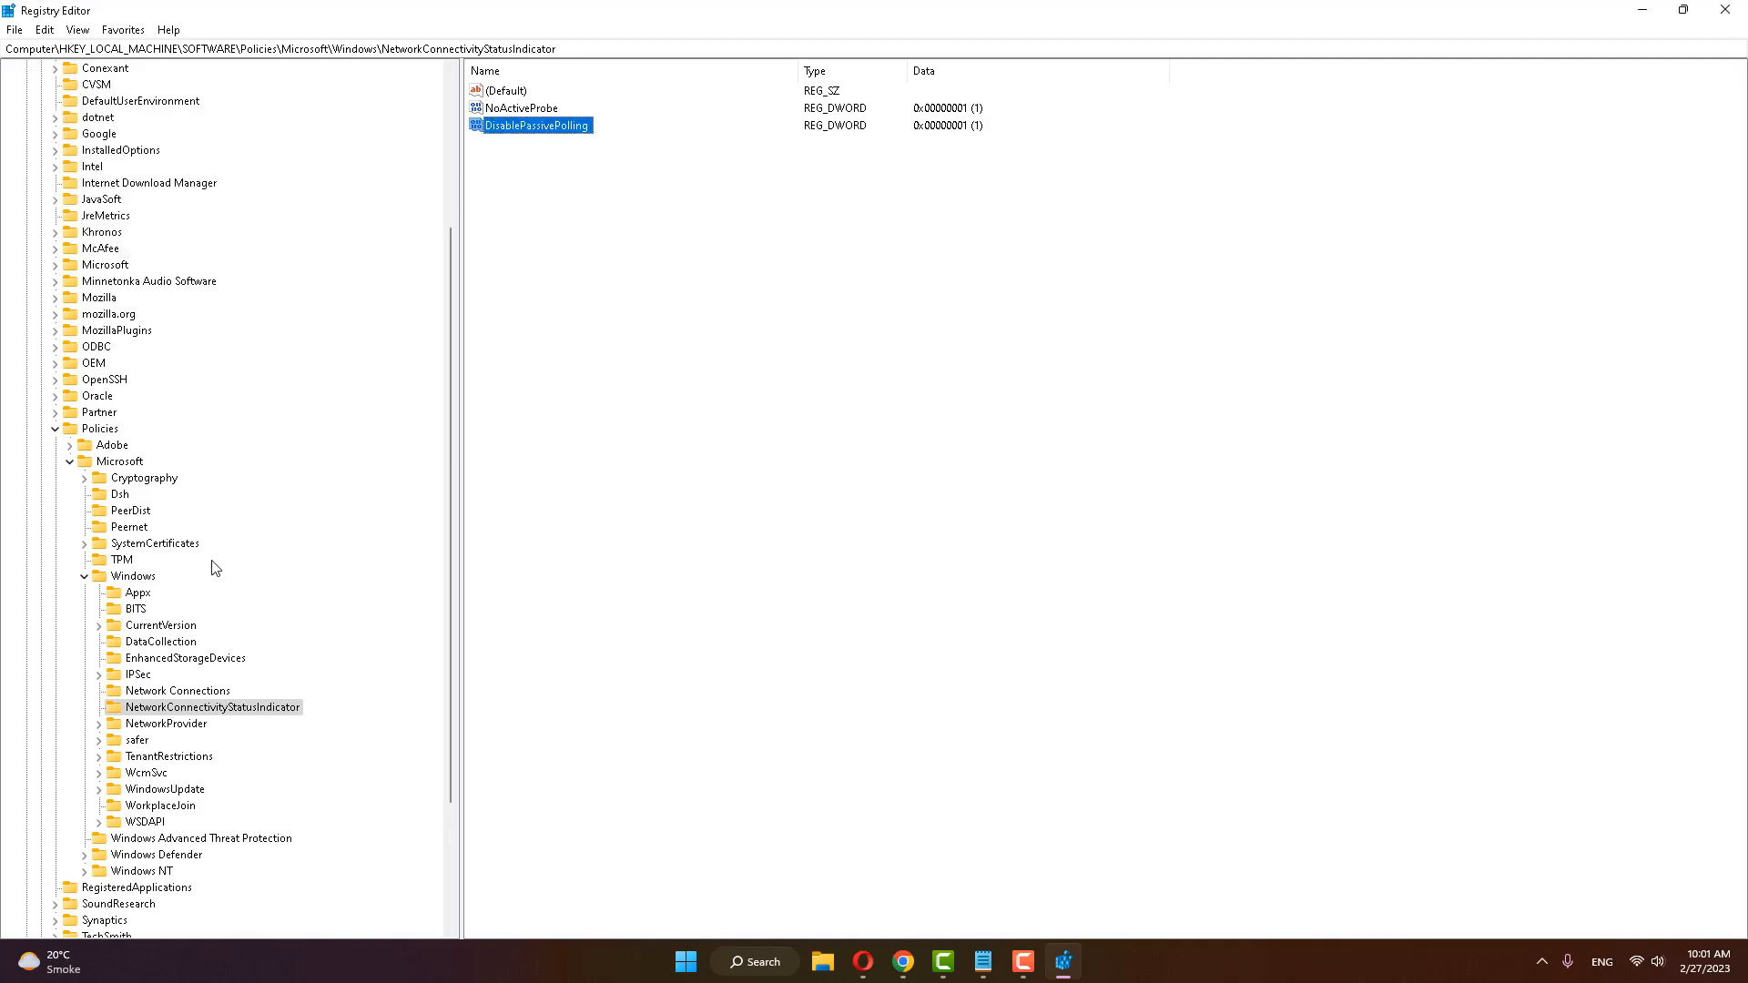
Step: Collapse the expanded keys from Policies\Microsoft\Windows back up to HKEY_LOCAL_MACHINE and close the Registry Editor
left_click(84, 576)
left_click(70, 528)
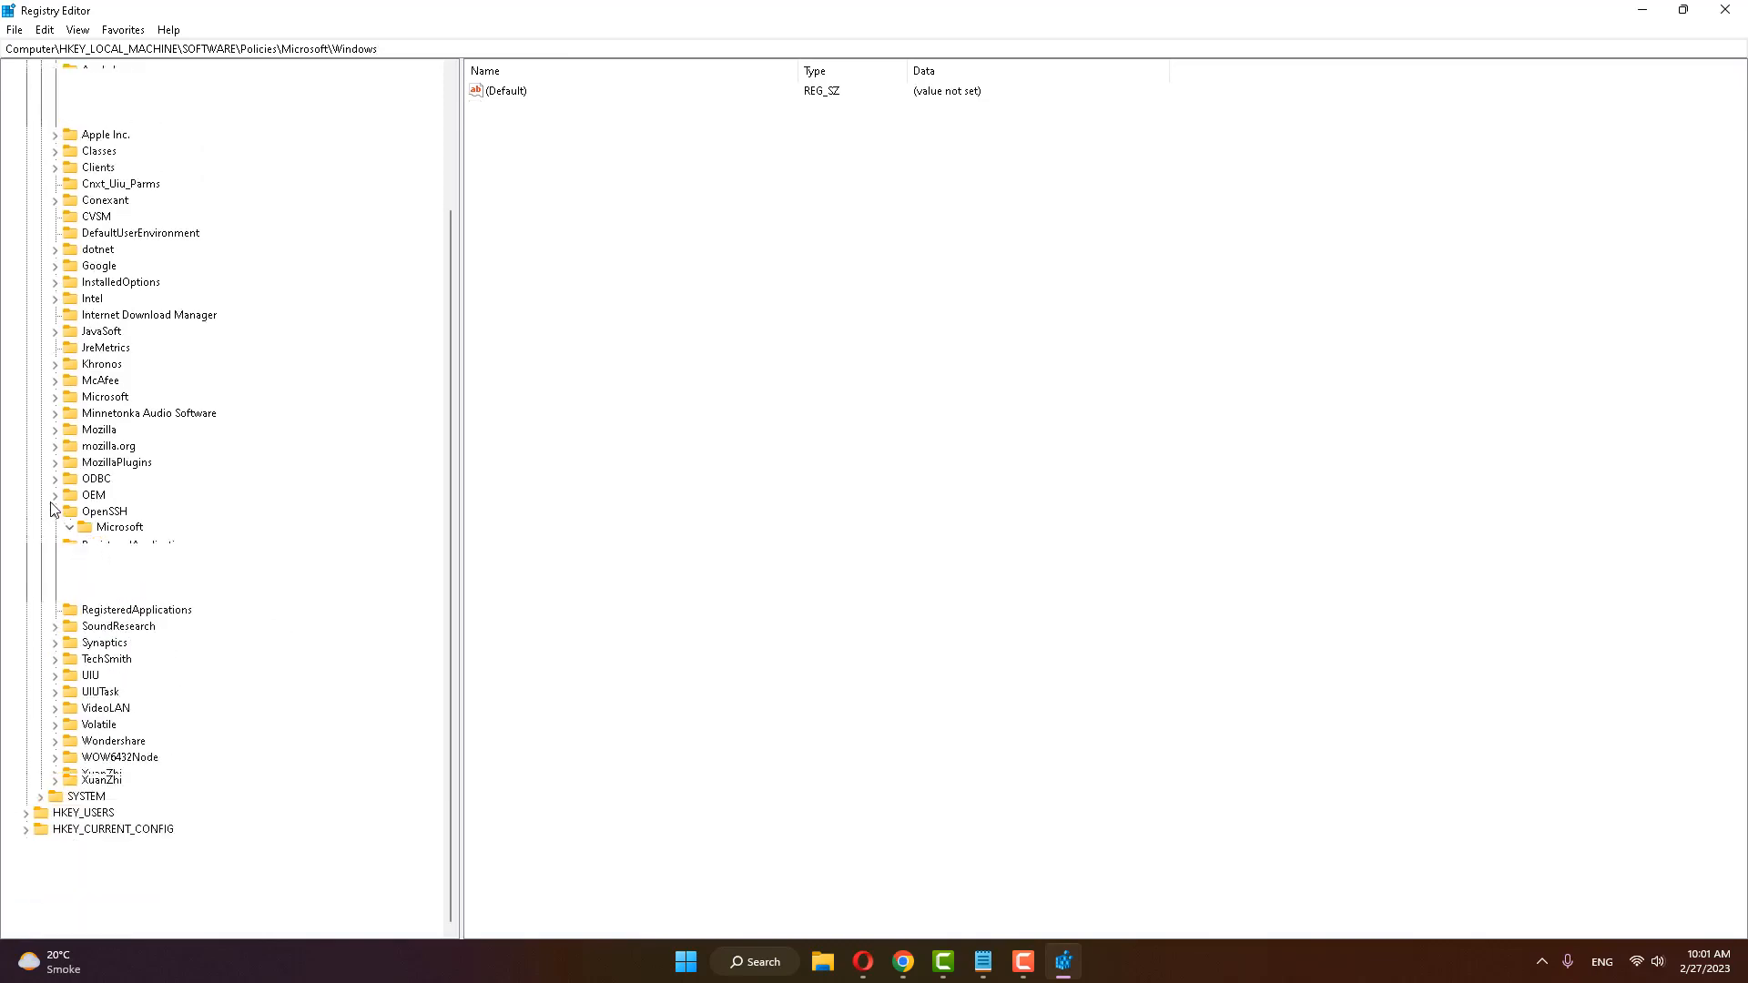
left_click(55, 658)
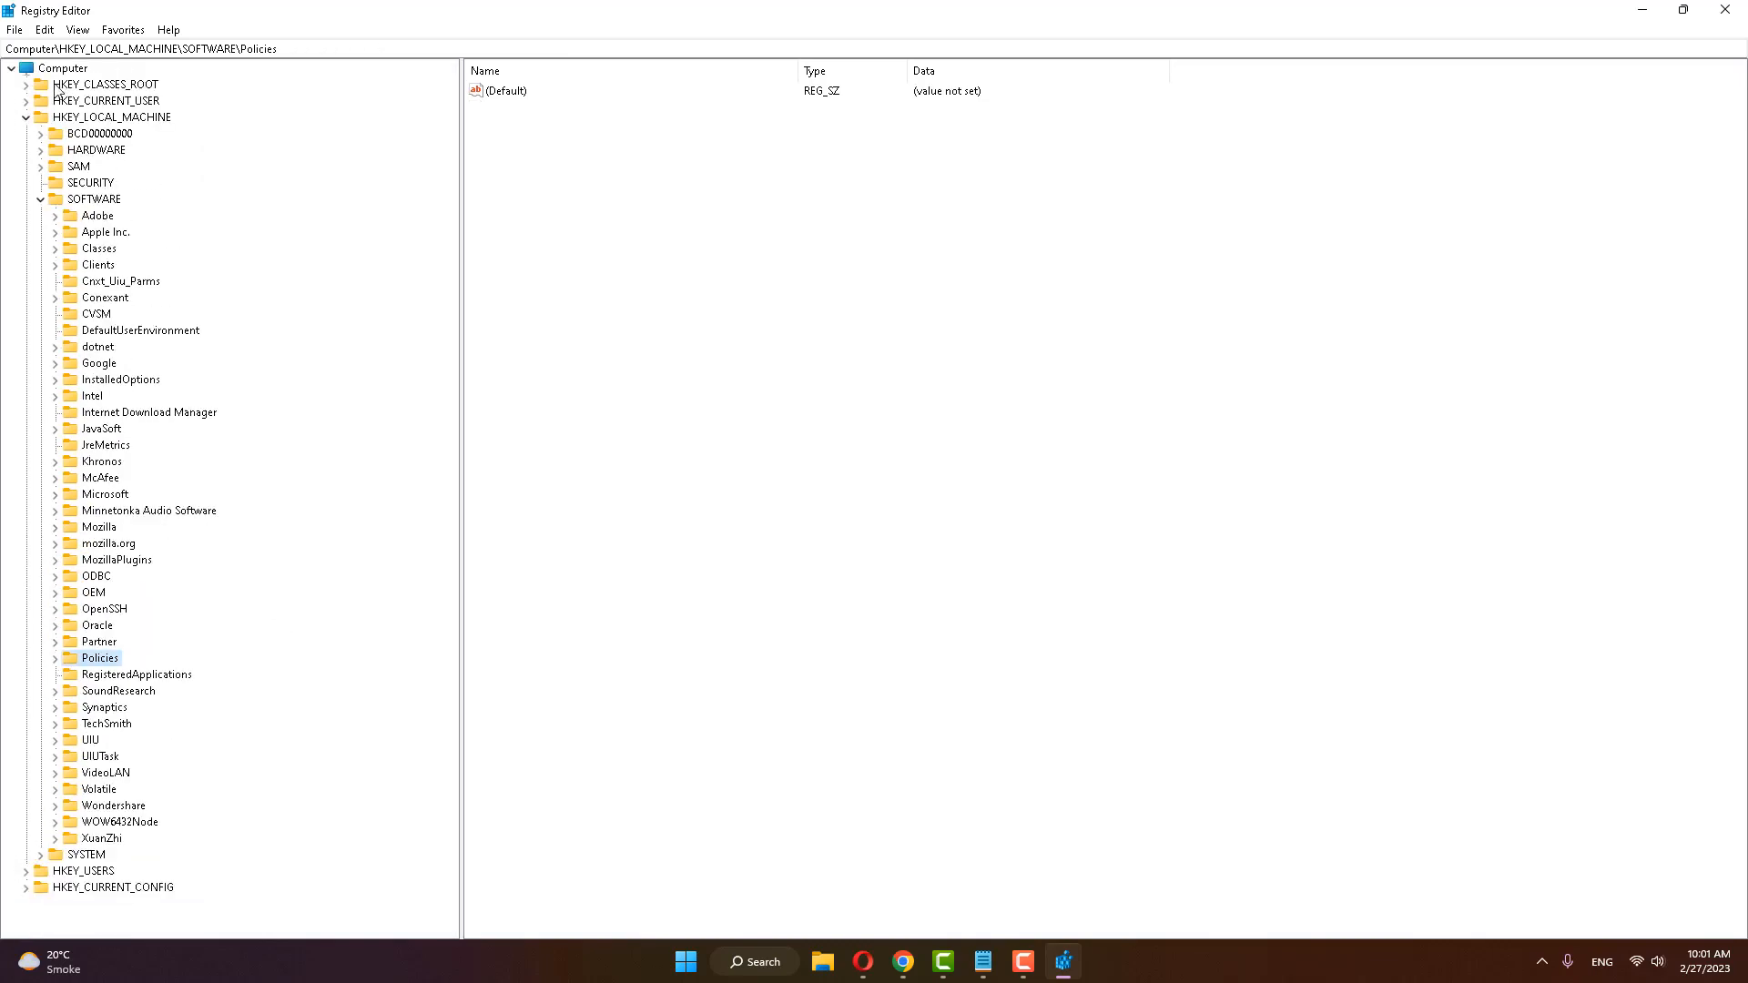
left_click(41, 199)
left_click(26, 117)
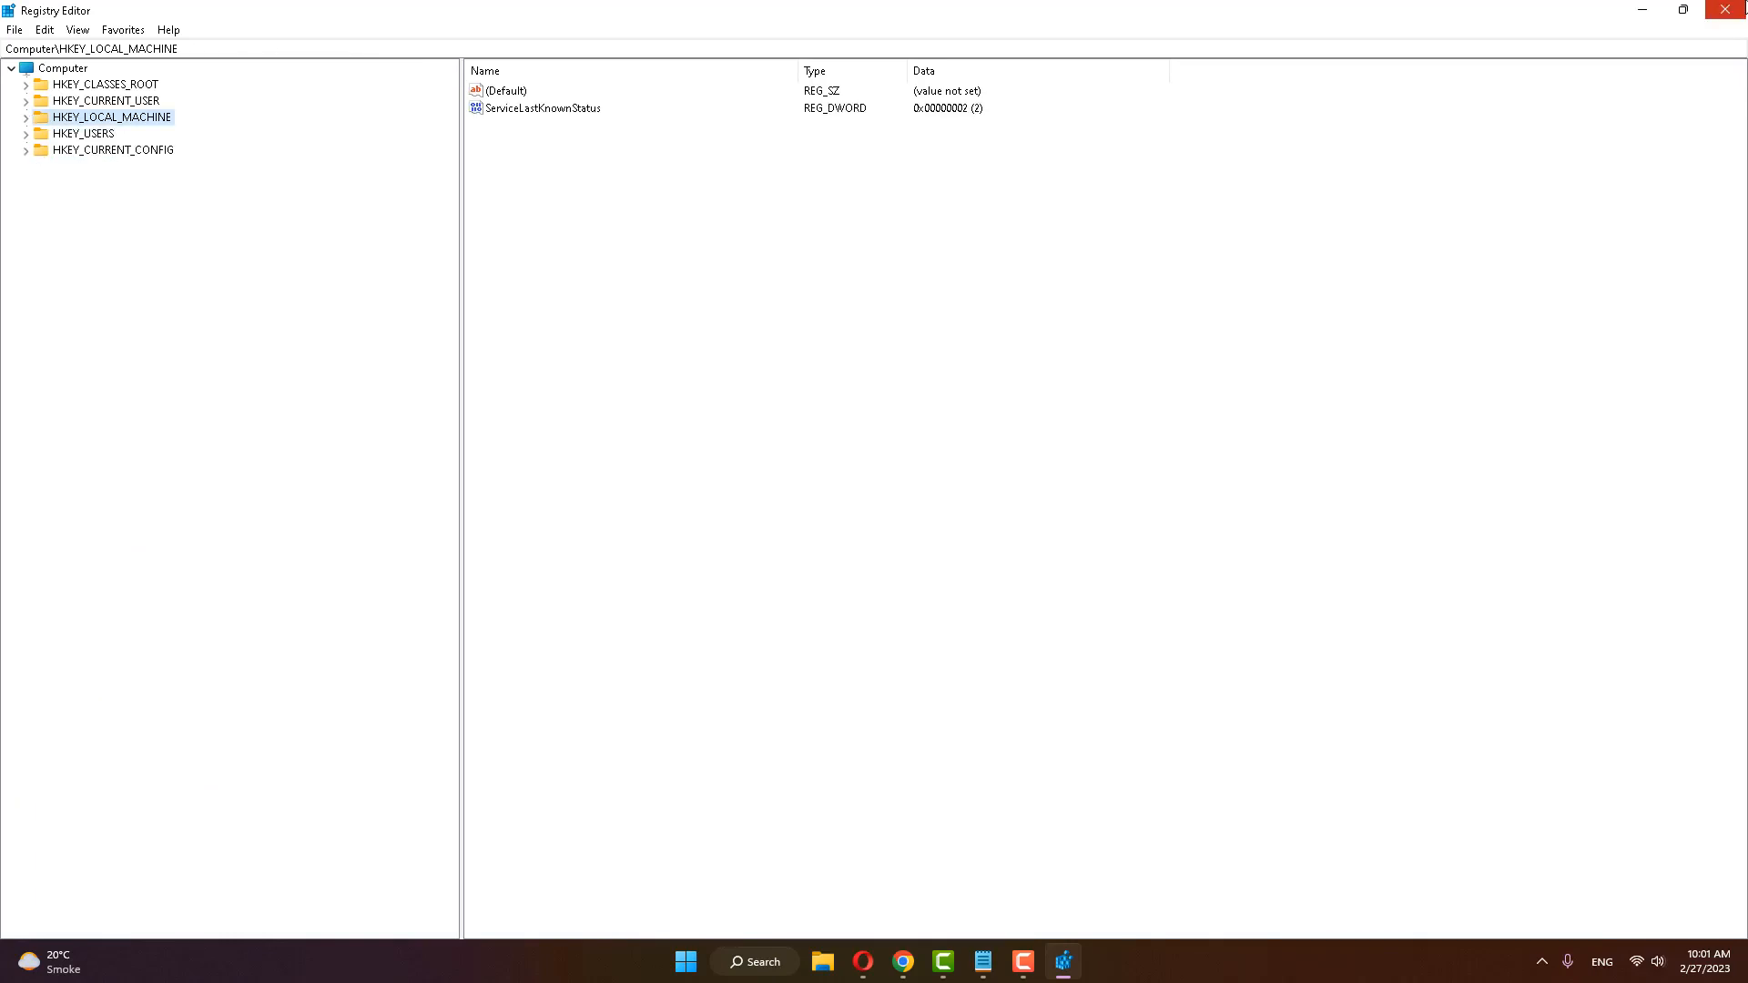
left_click(1725, 9)
left_click(705, 961)
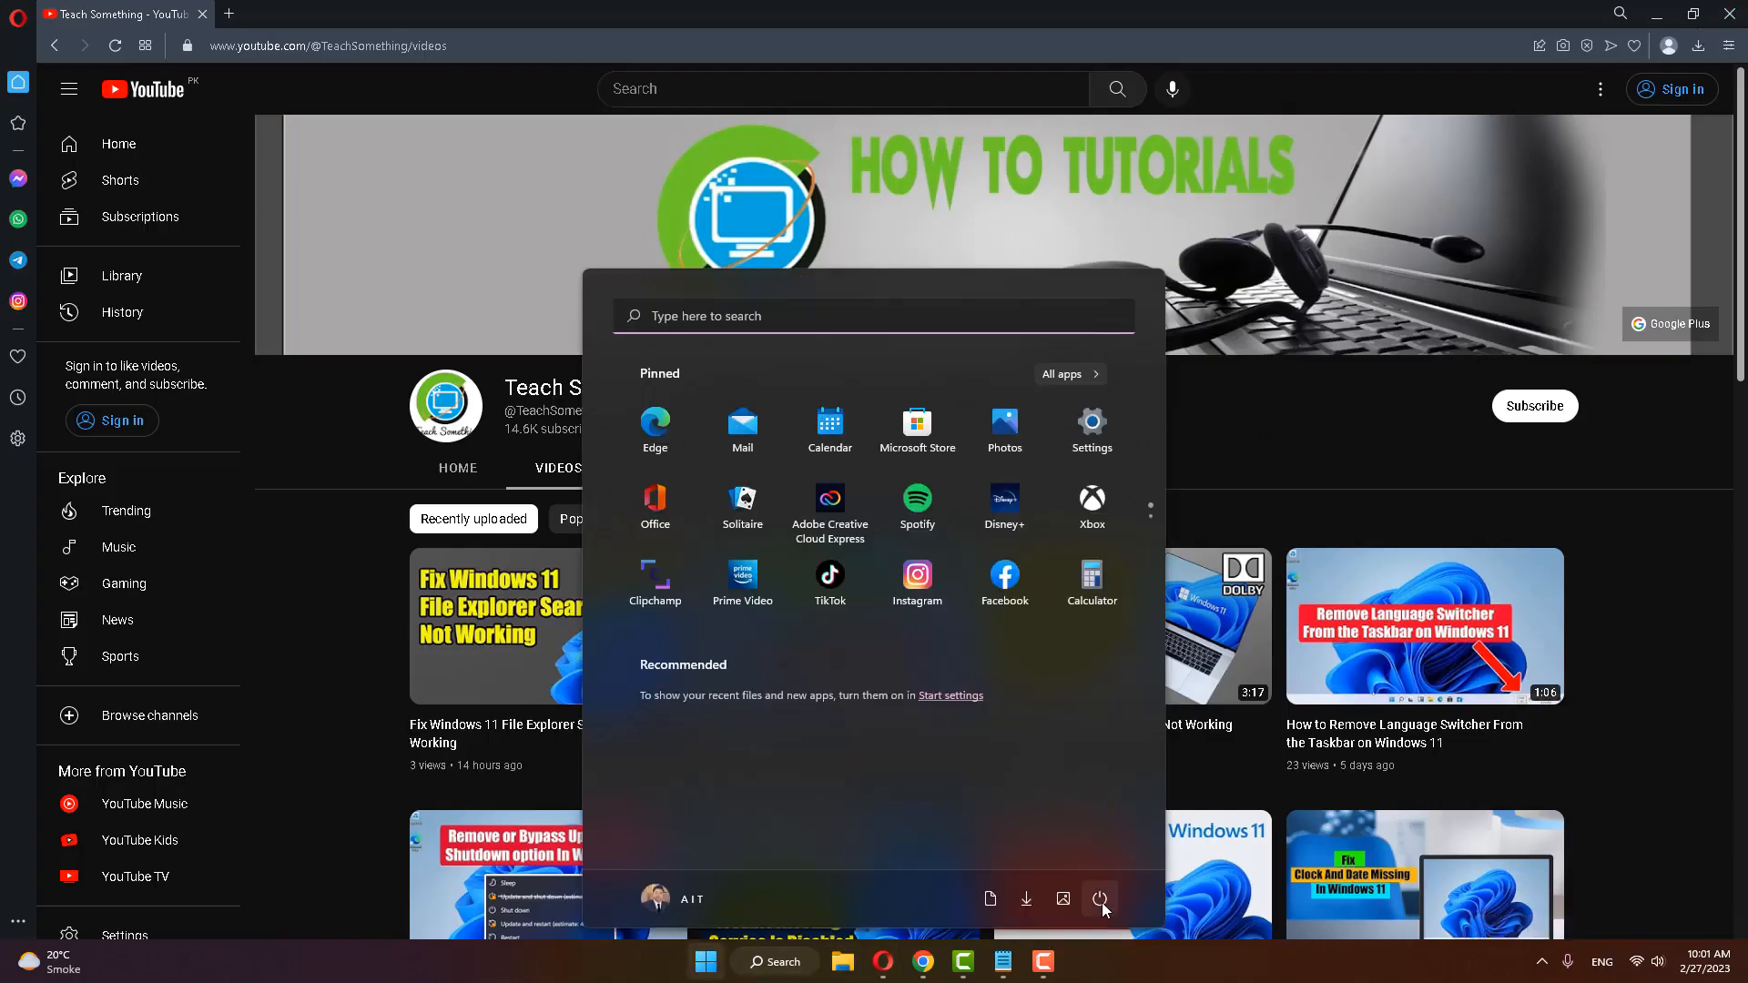
left_click(1099, 899)
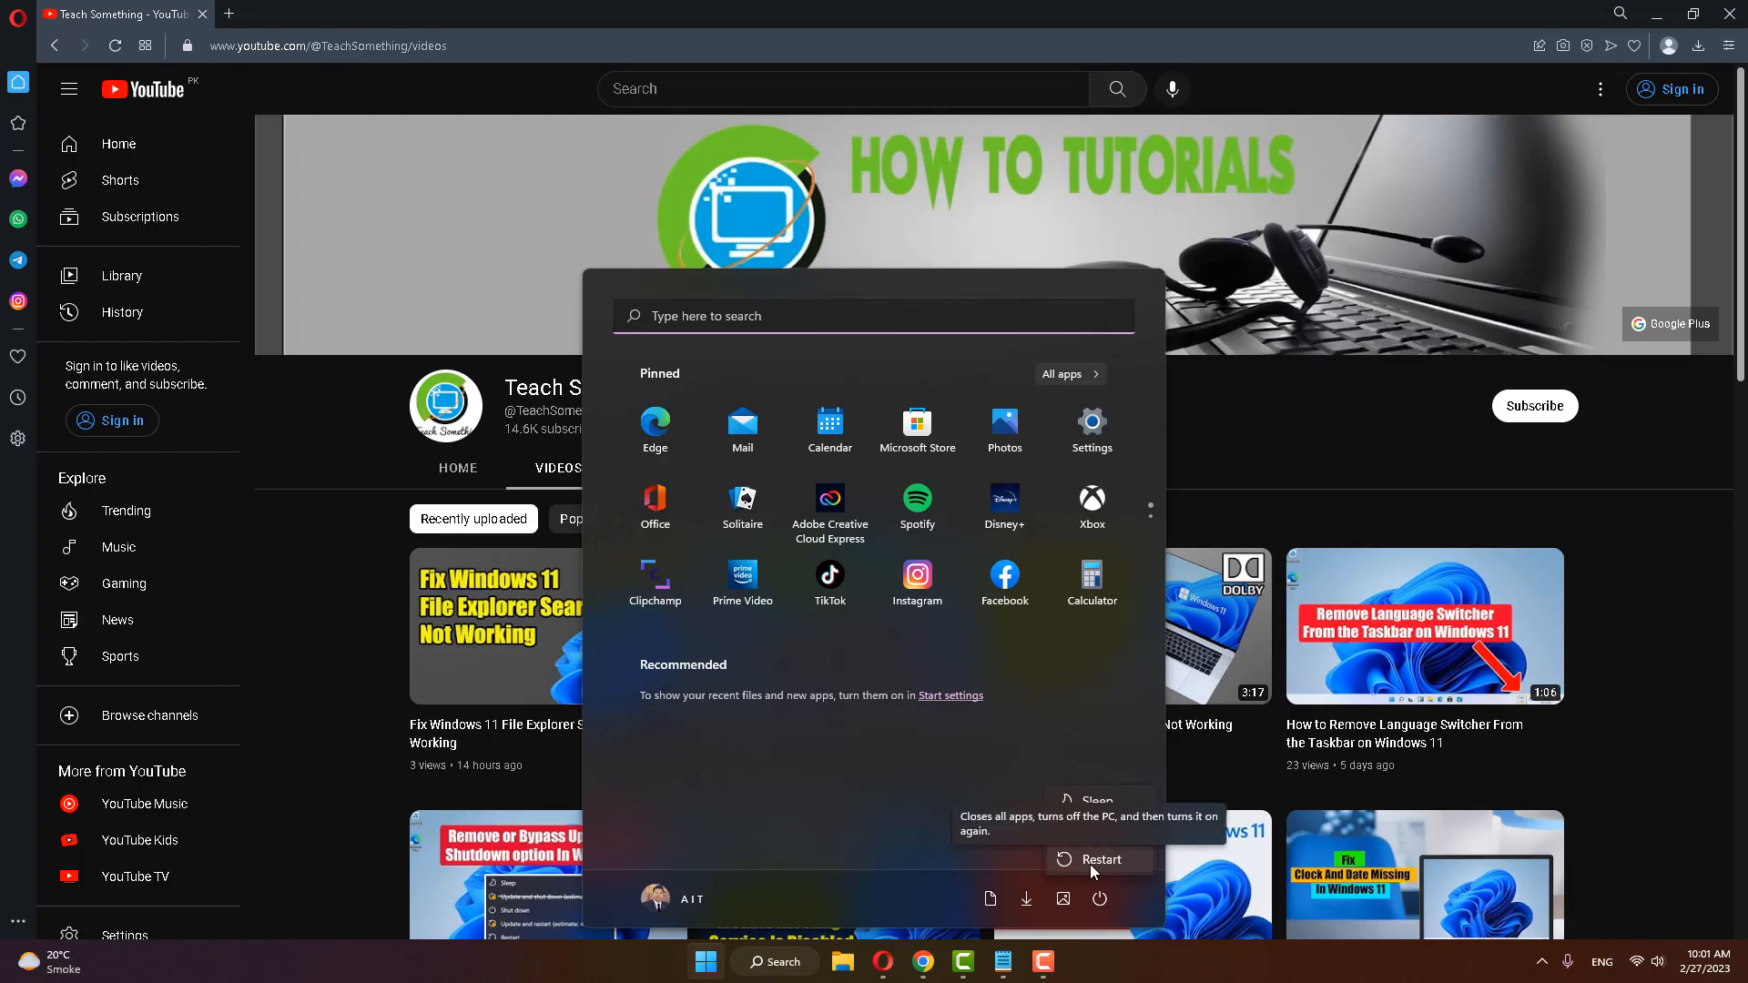
left_click(1244, 421)
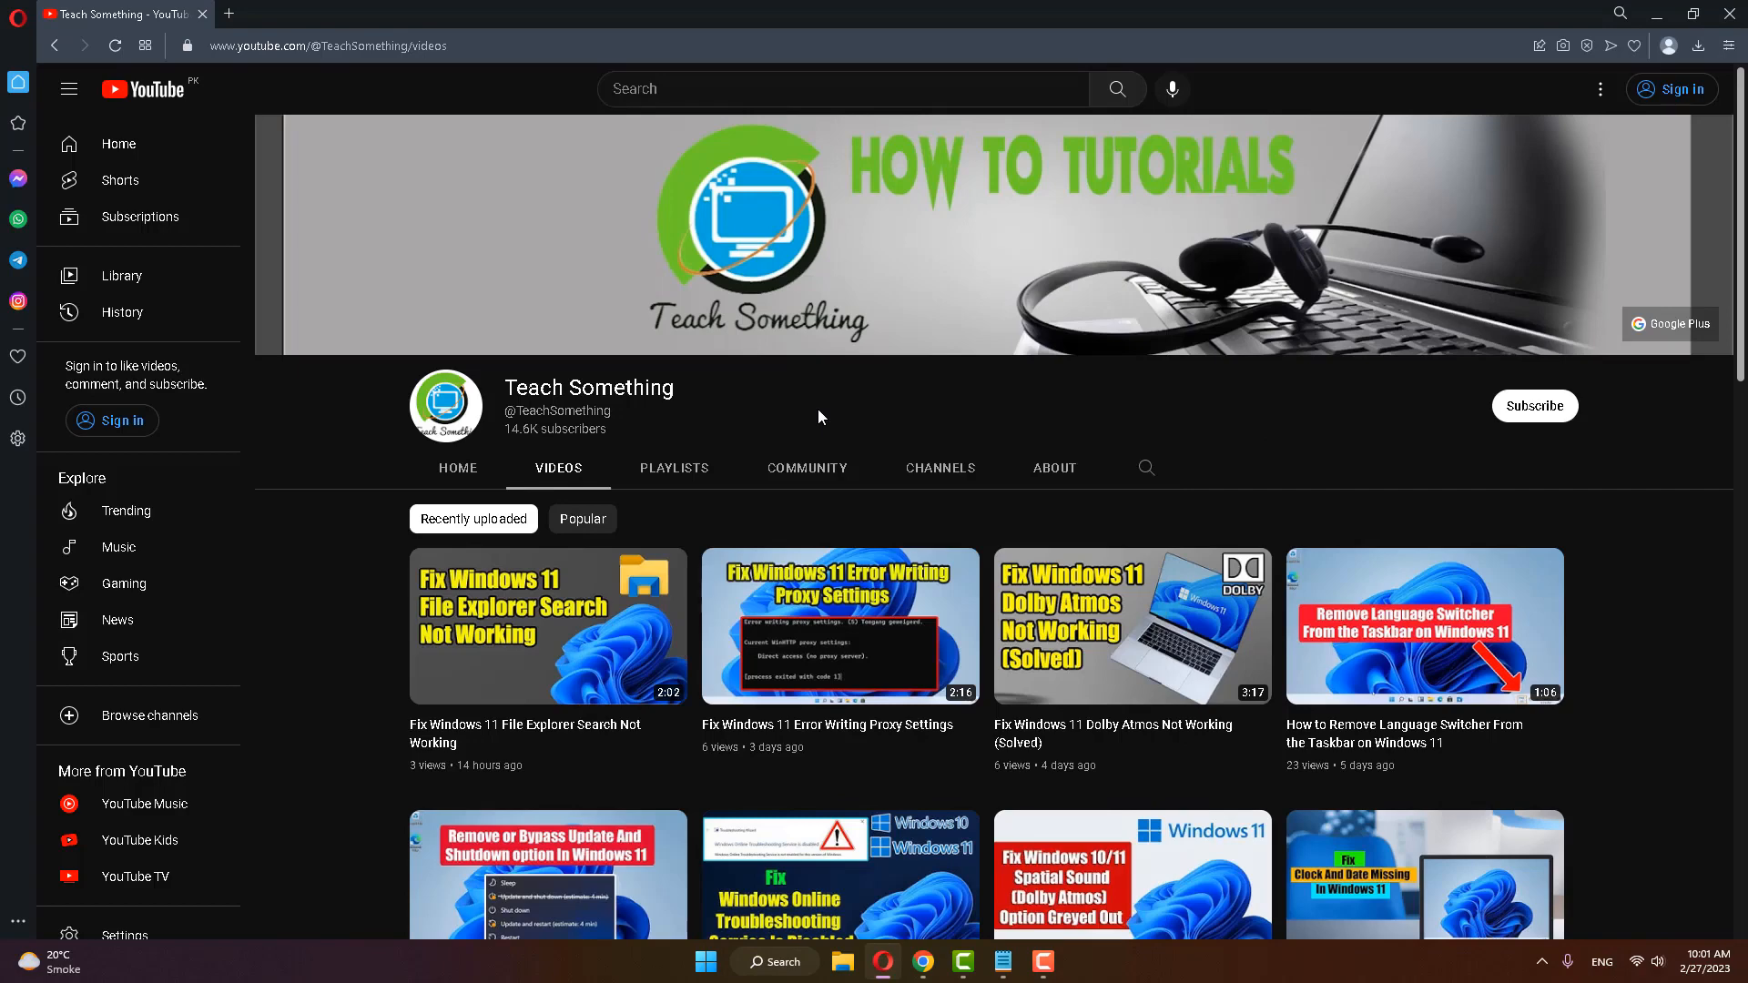
Step: Search Windows for gpedit.msc to open the Local Group Policy Editor, and widen its console tree to show full folder names
left_click(778, 963)
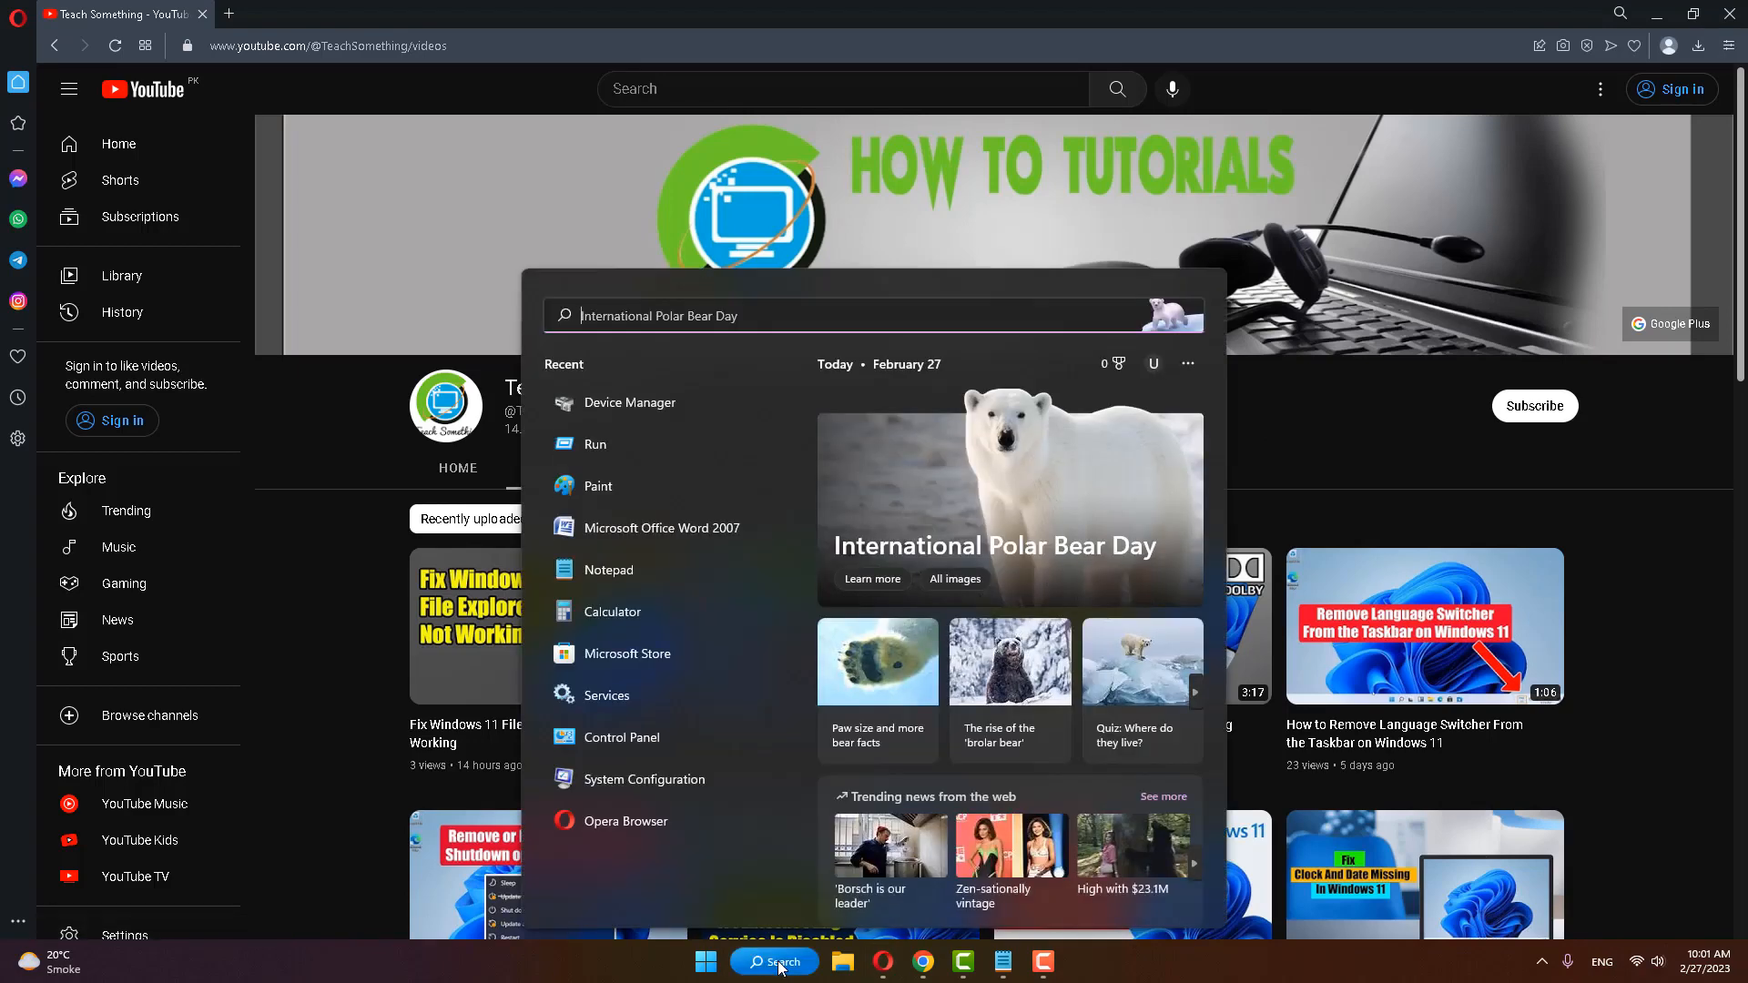
type("gped")
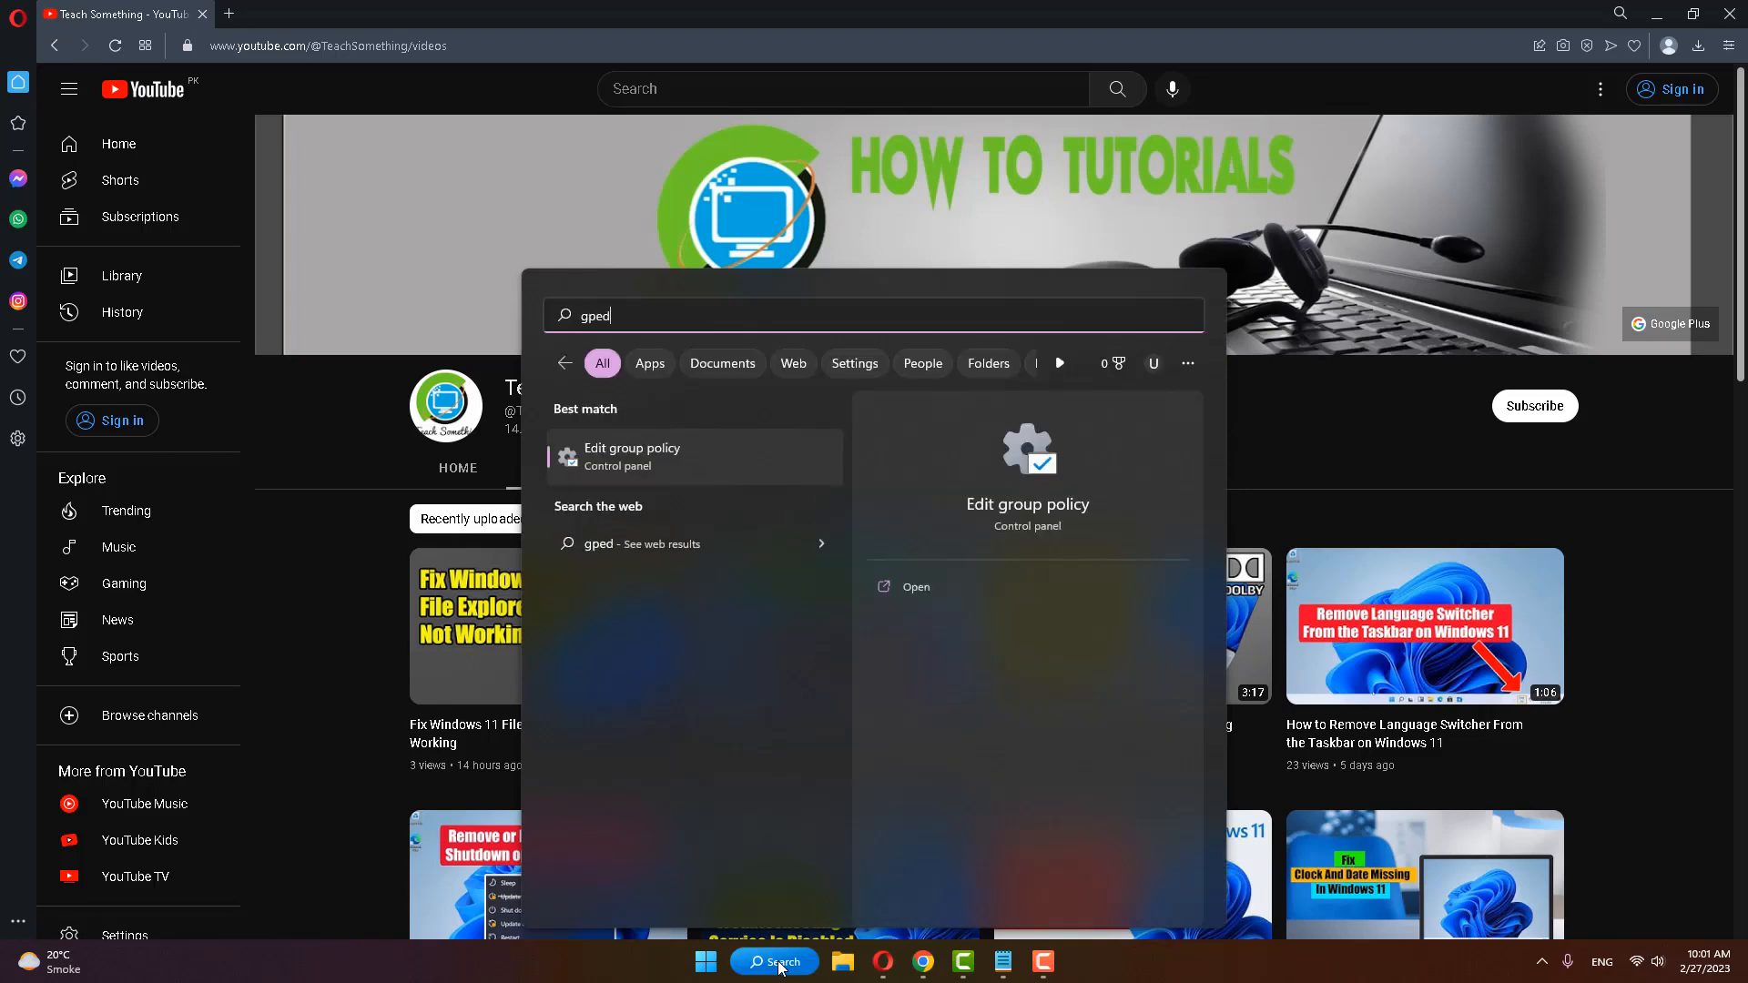
type("it.msc")
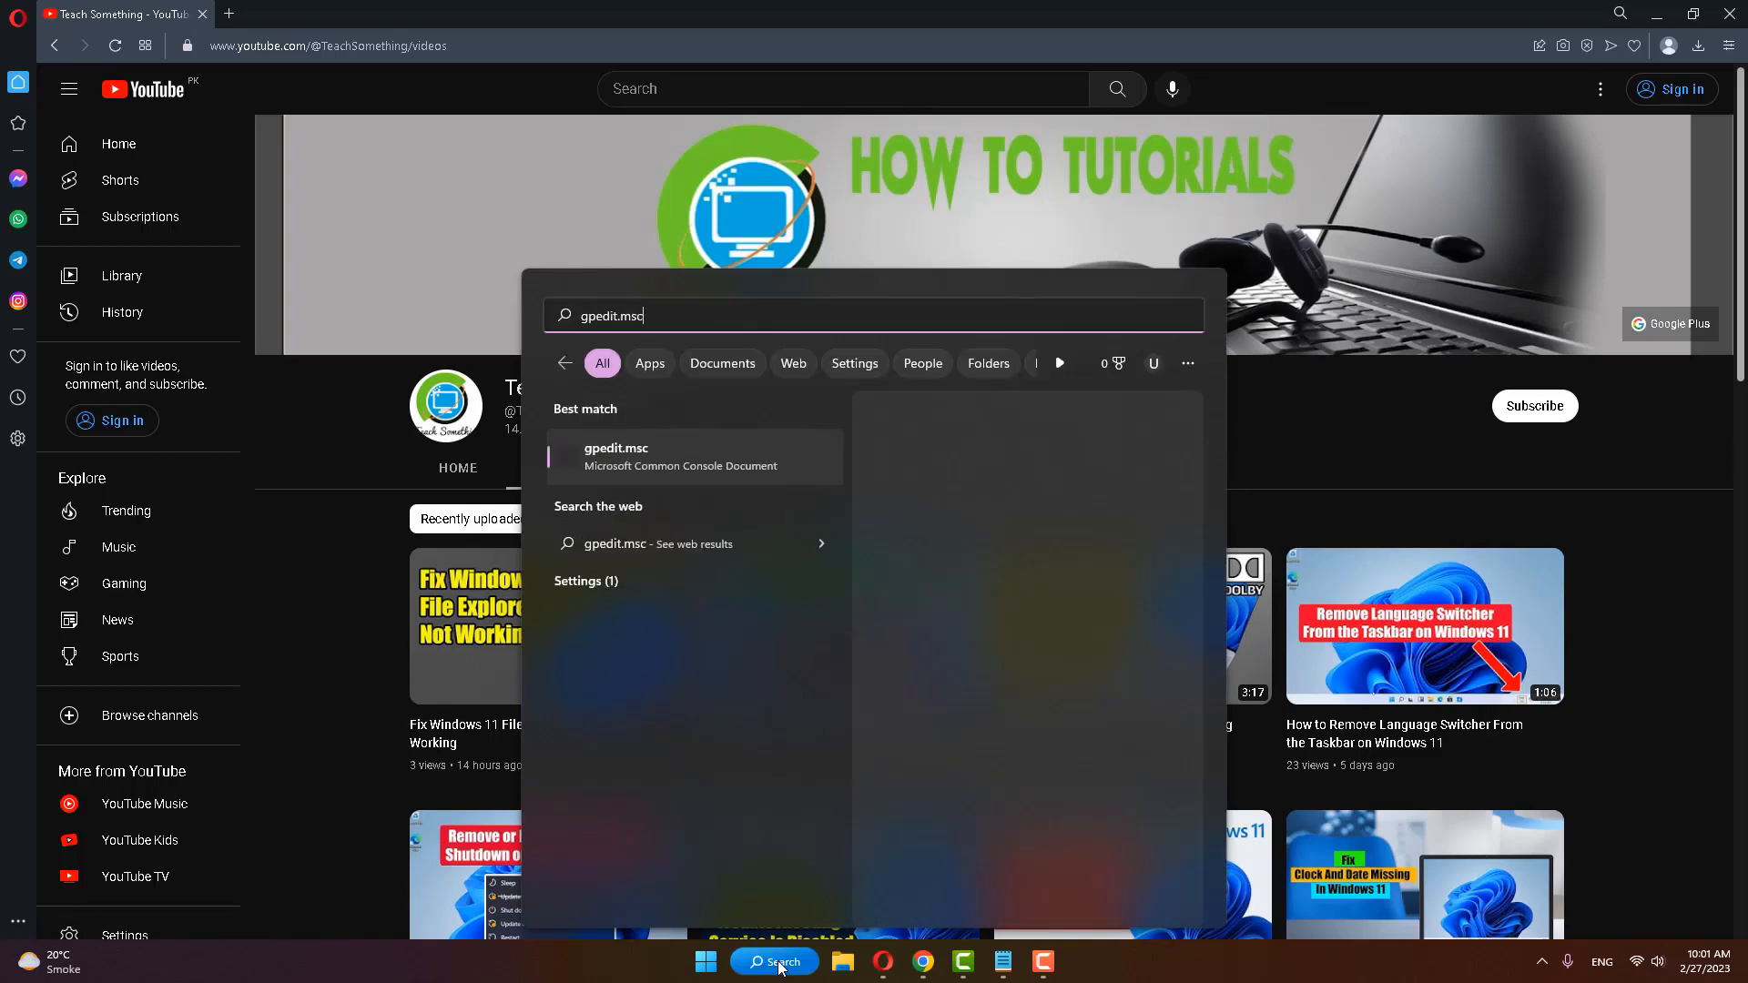
left_click(651, 461)
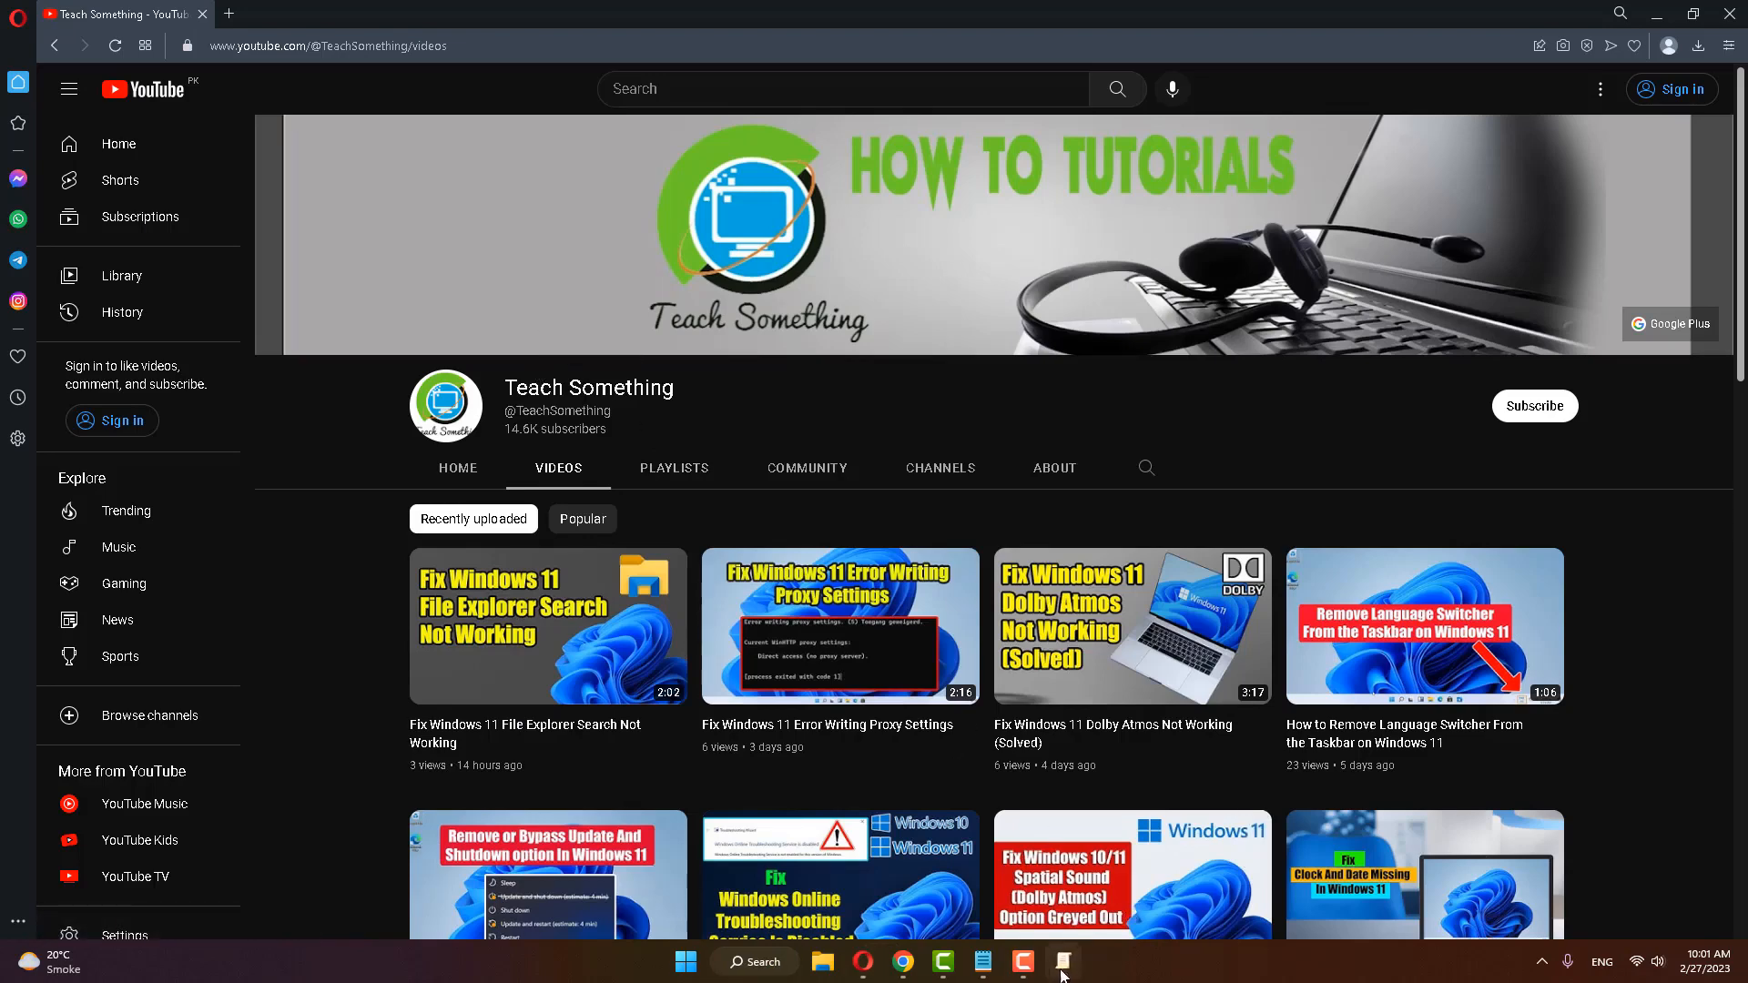
left_click(769, 155)
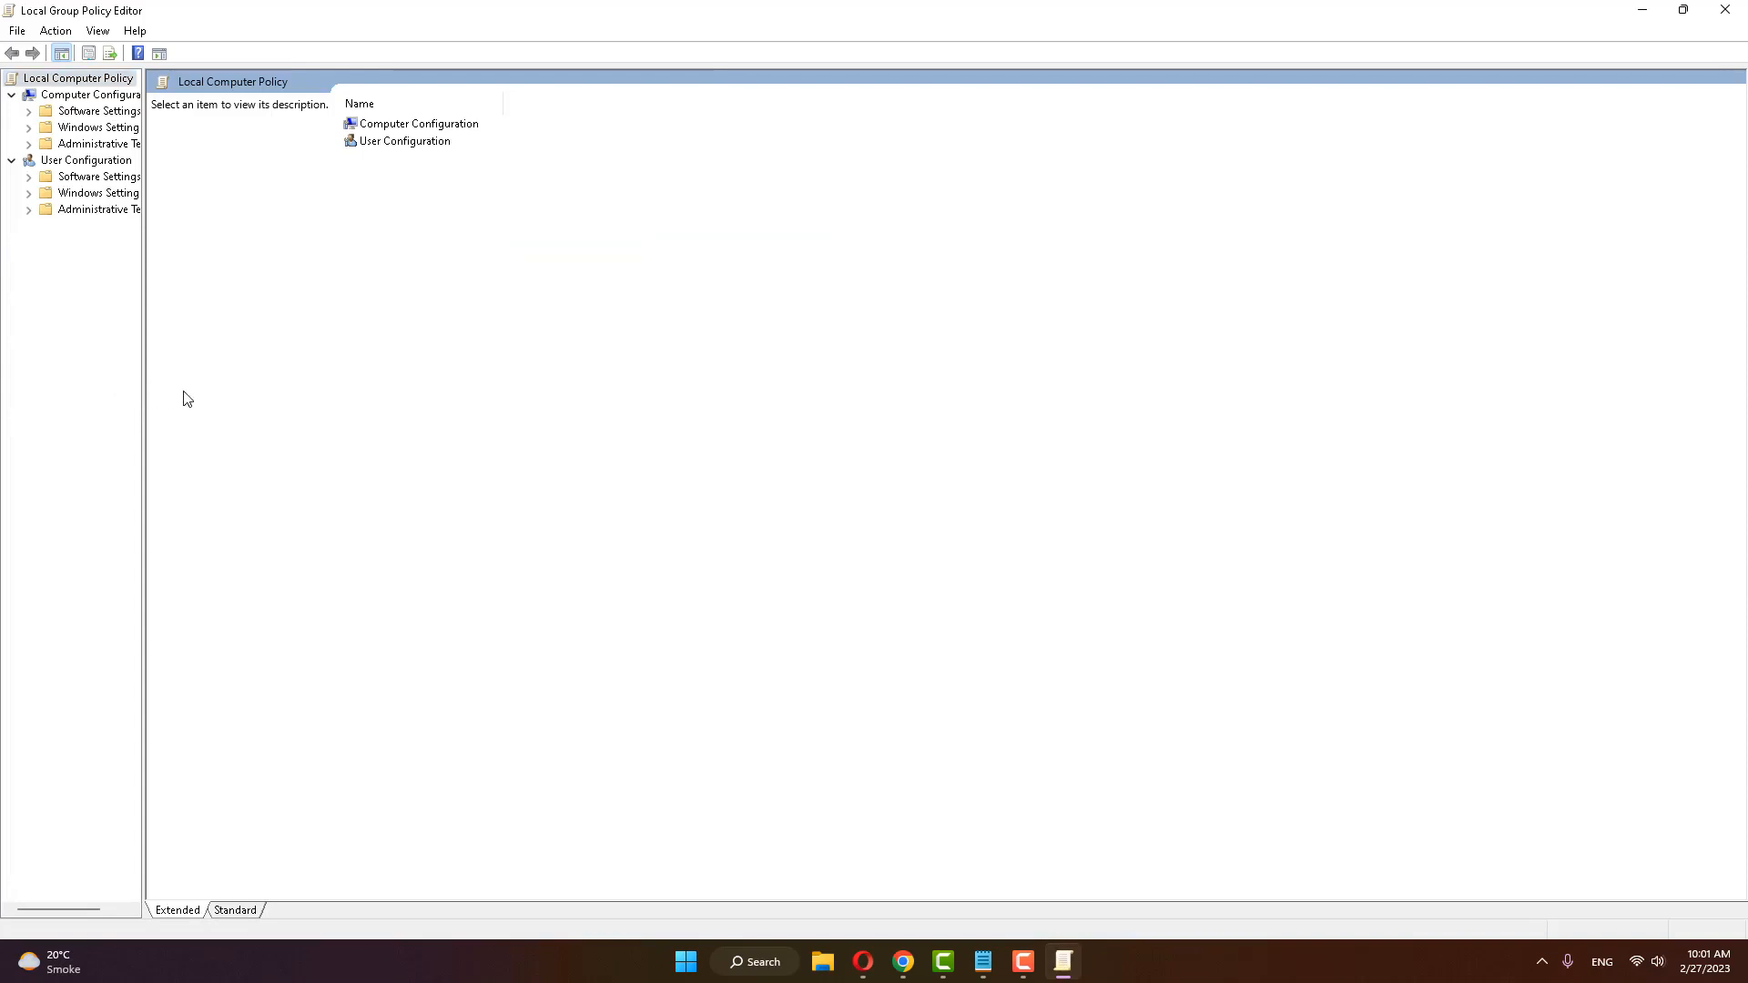
left_click_drag(144, 384, 335, 384)
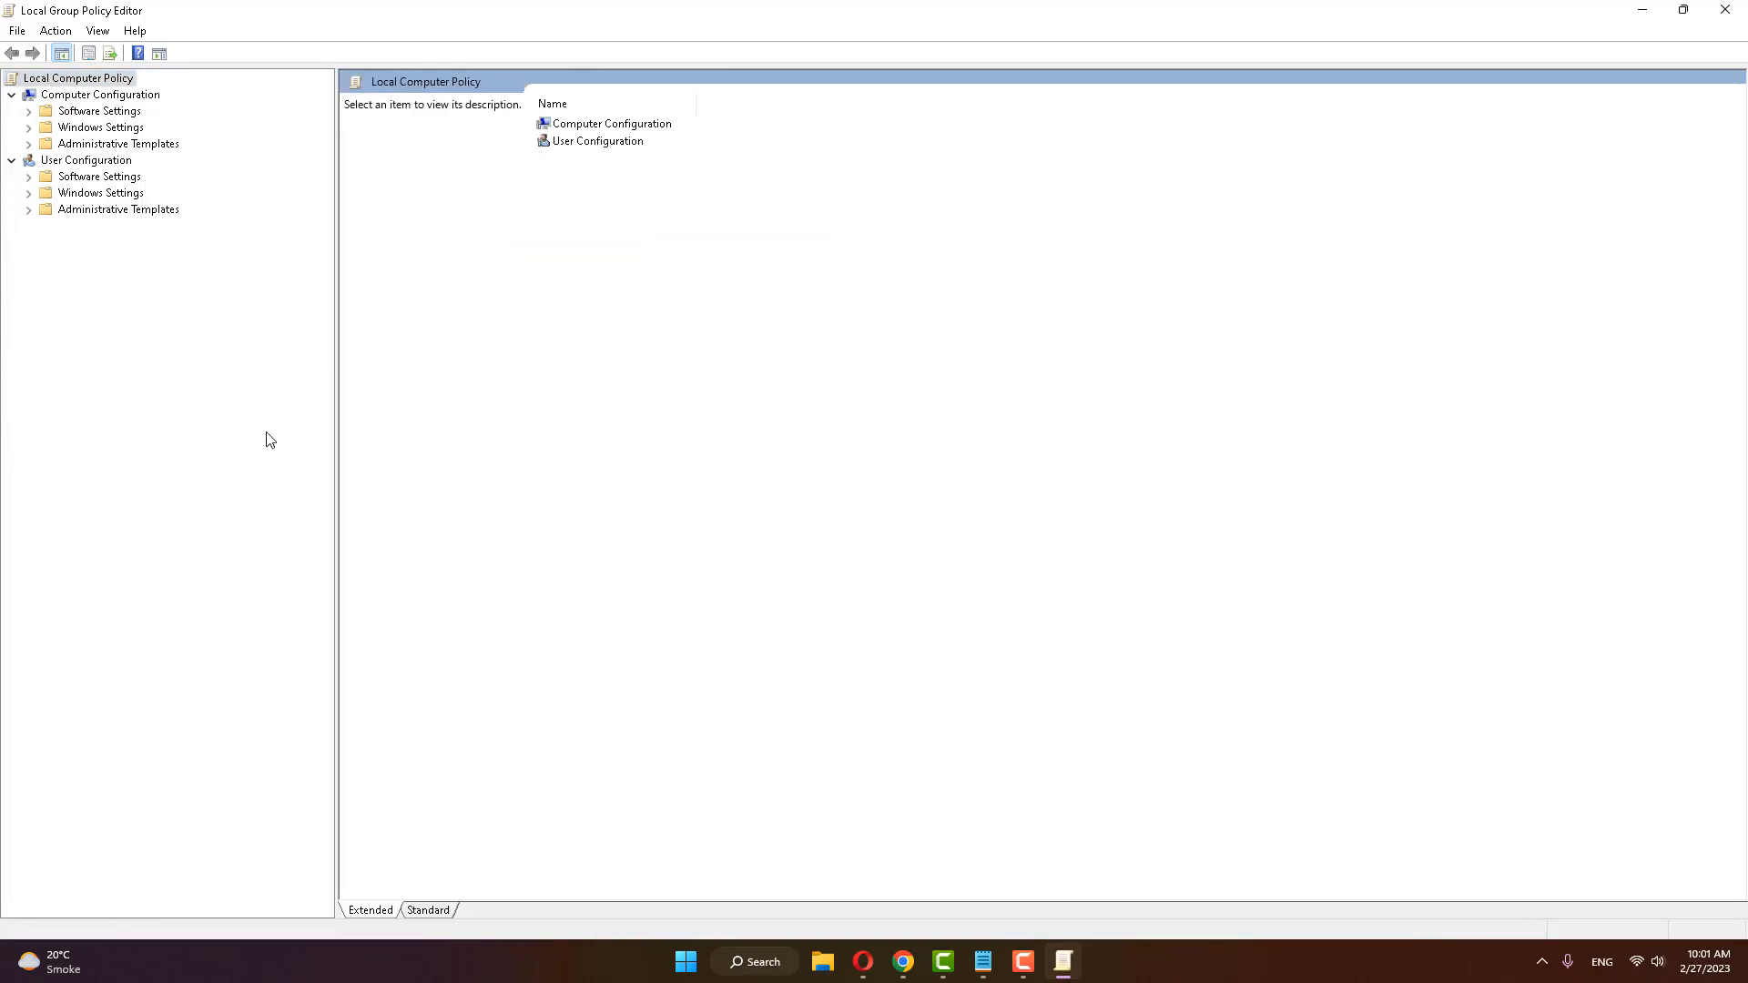
Step: Expand Administrative Templates under Computer Configuration and open its System folder
left_click(96, 145)
left_click(29, 145)
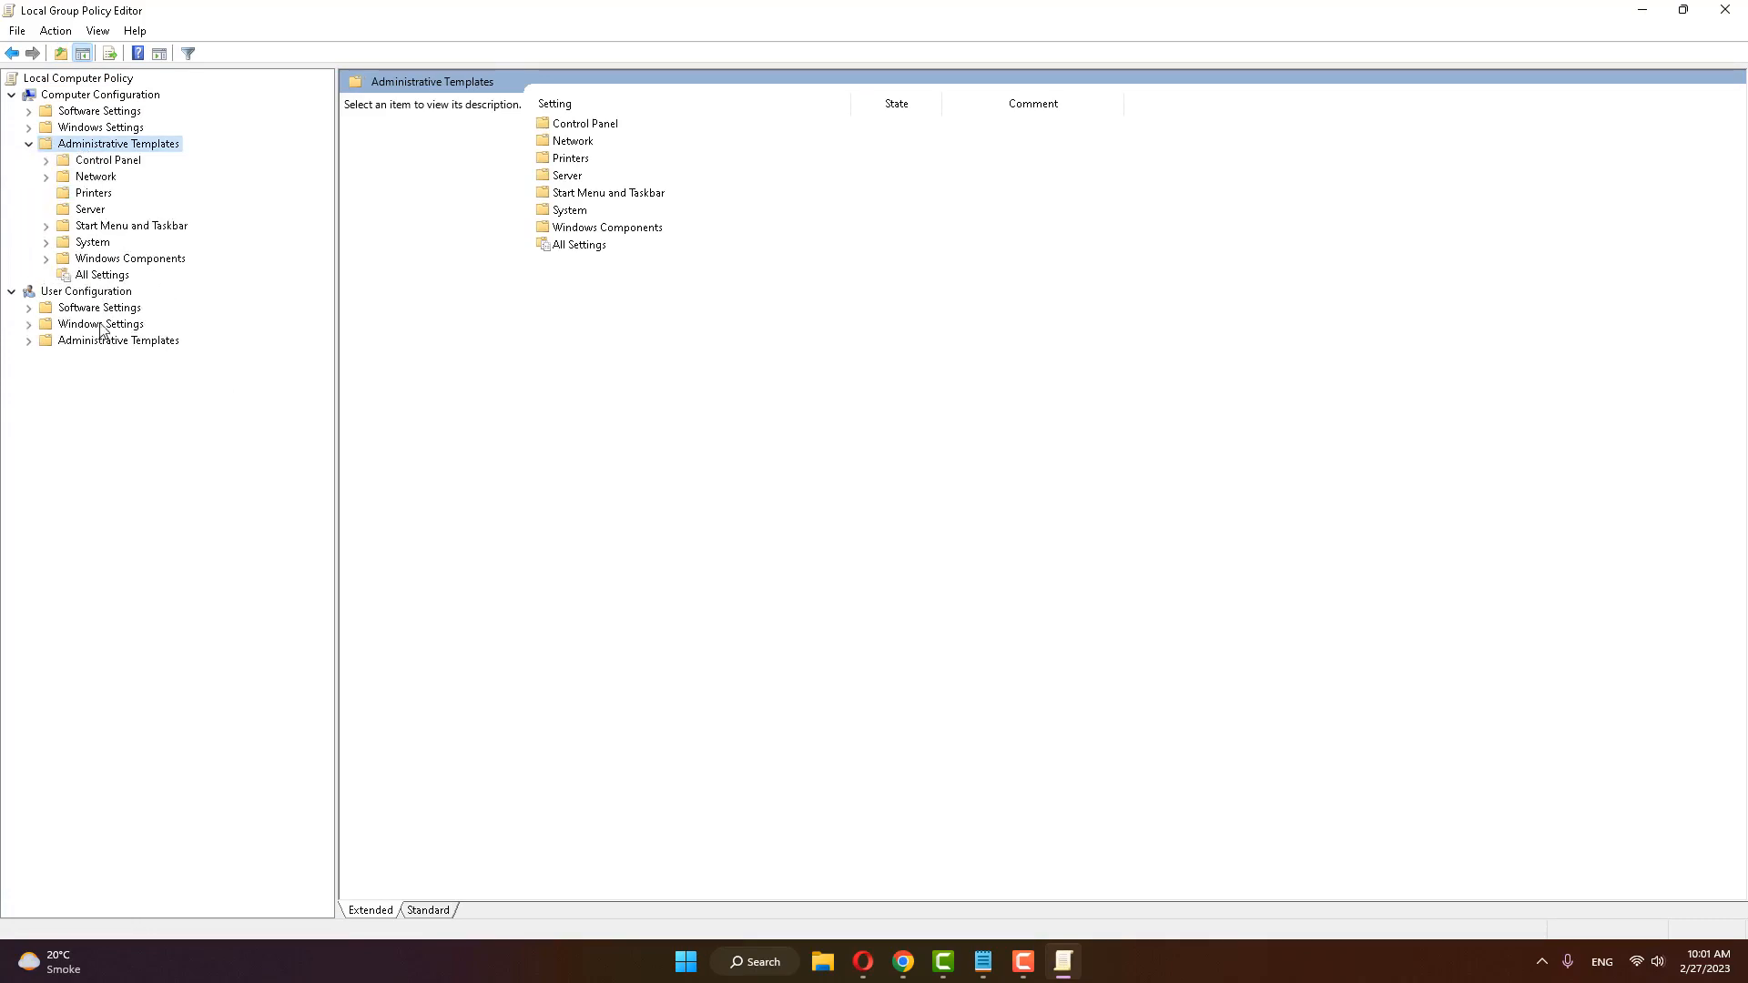
double_click(91, 244)
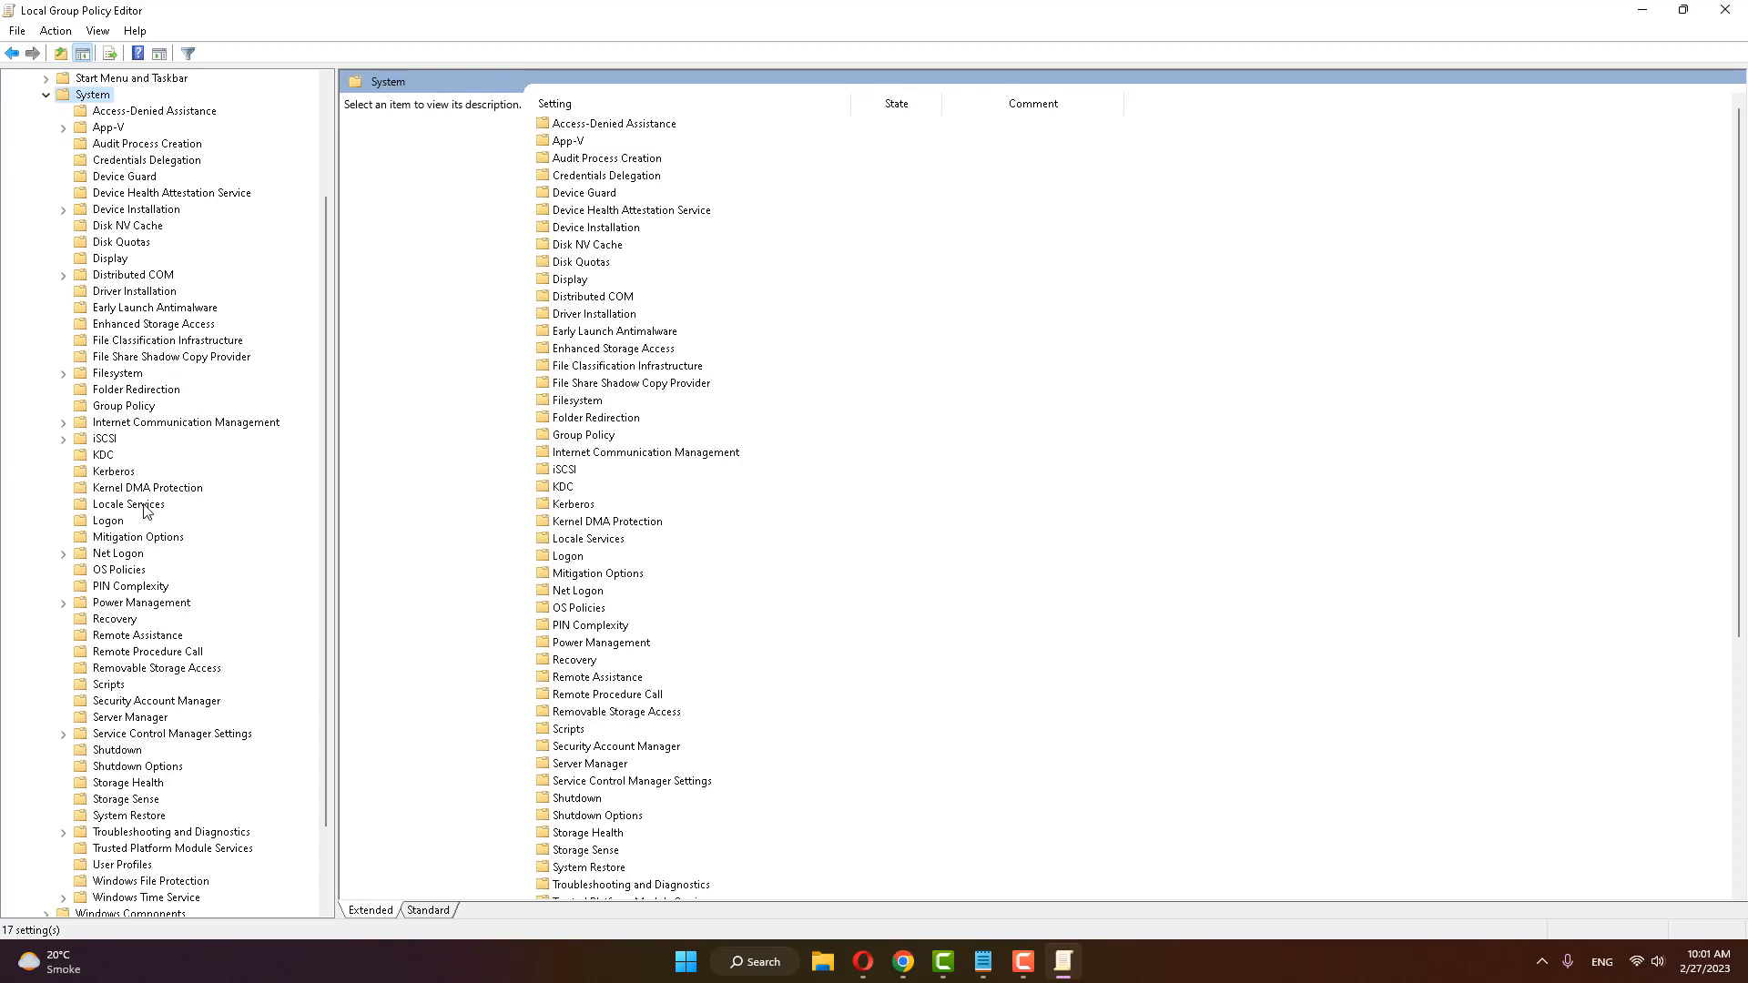
Step: Find Internet Communication Management under System, expand it and open the Internet Communication settings folder
scroll(146, 489, "down", 2)
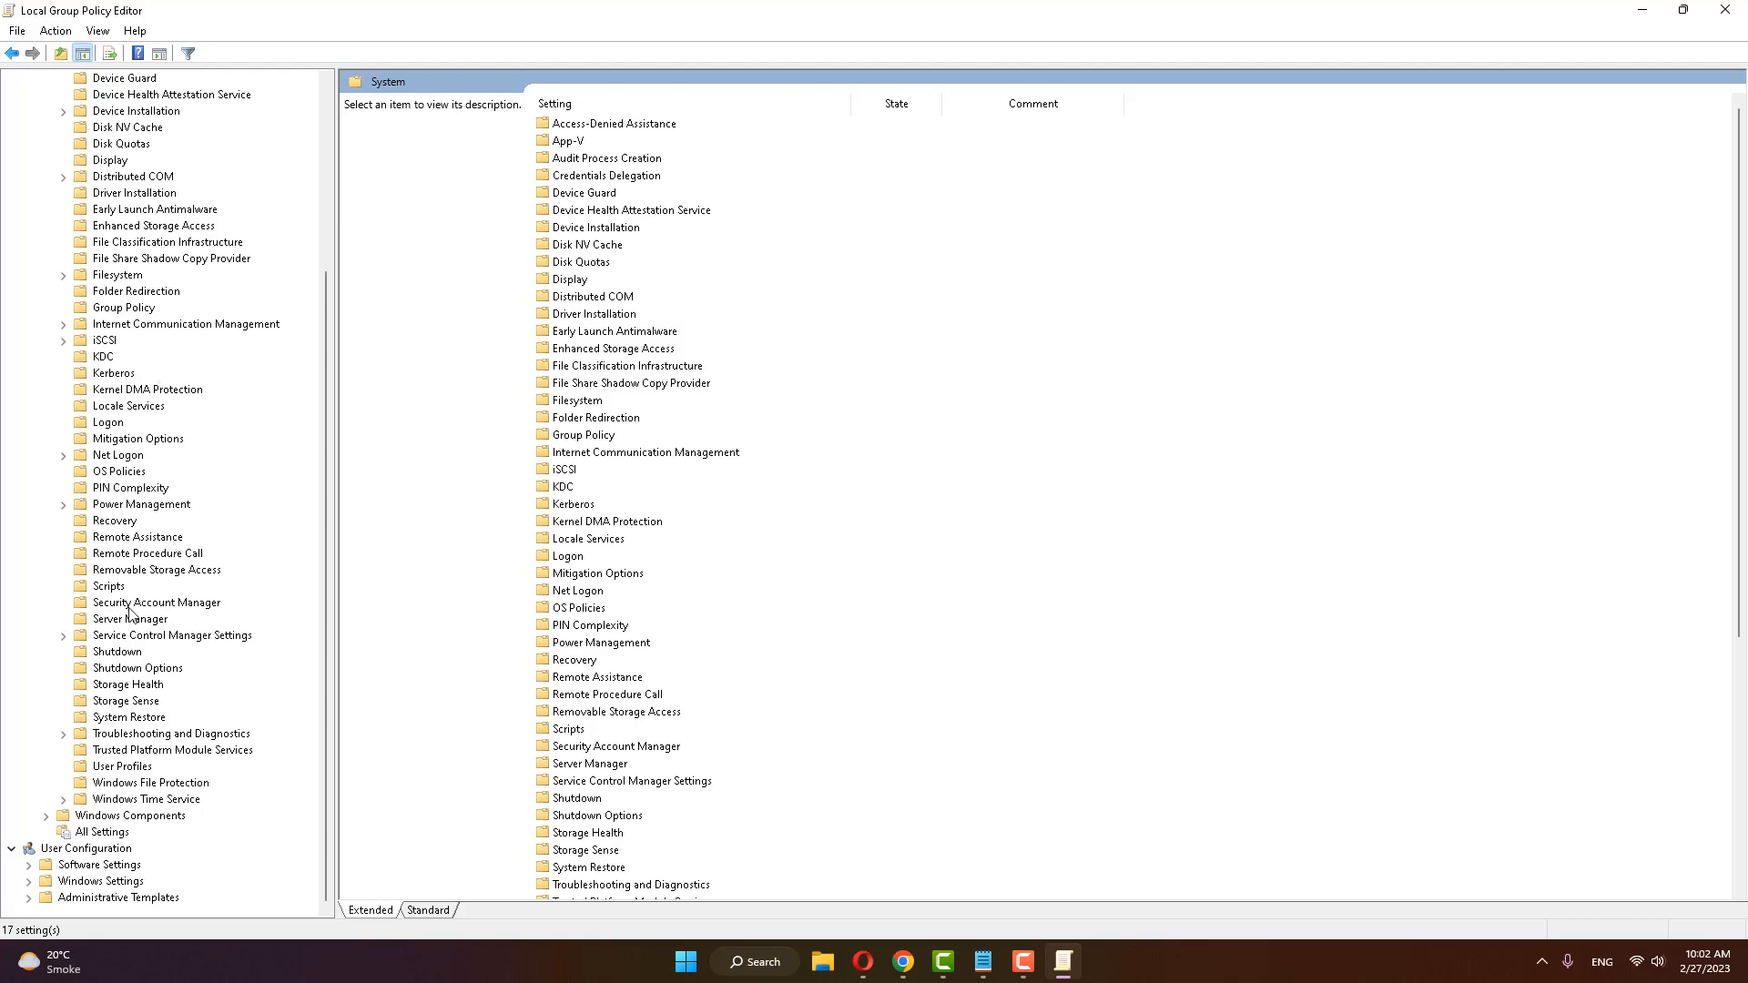
scroll(131, 611, "up", 2)
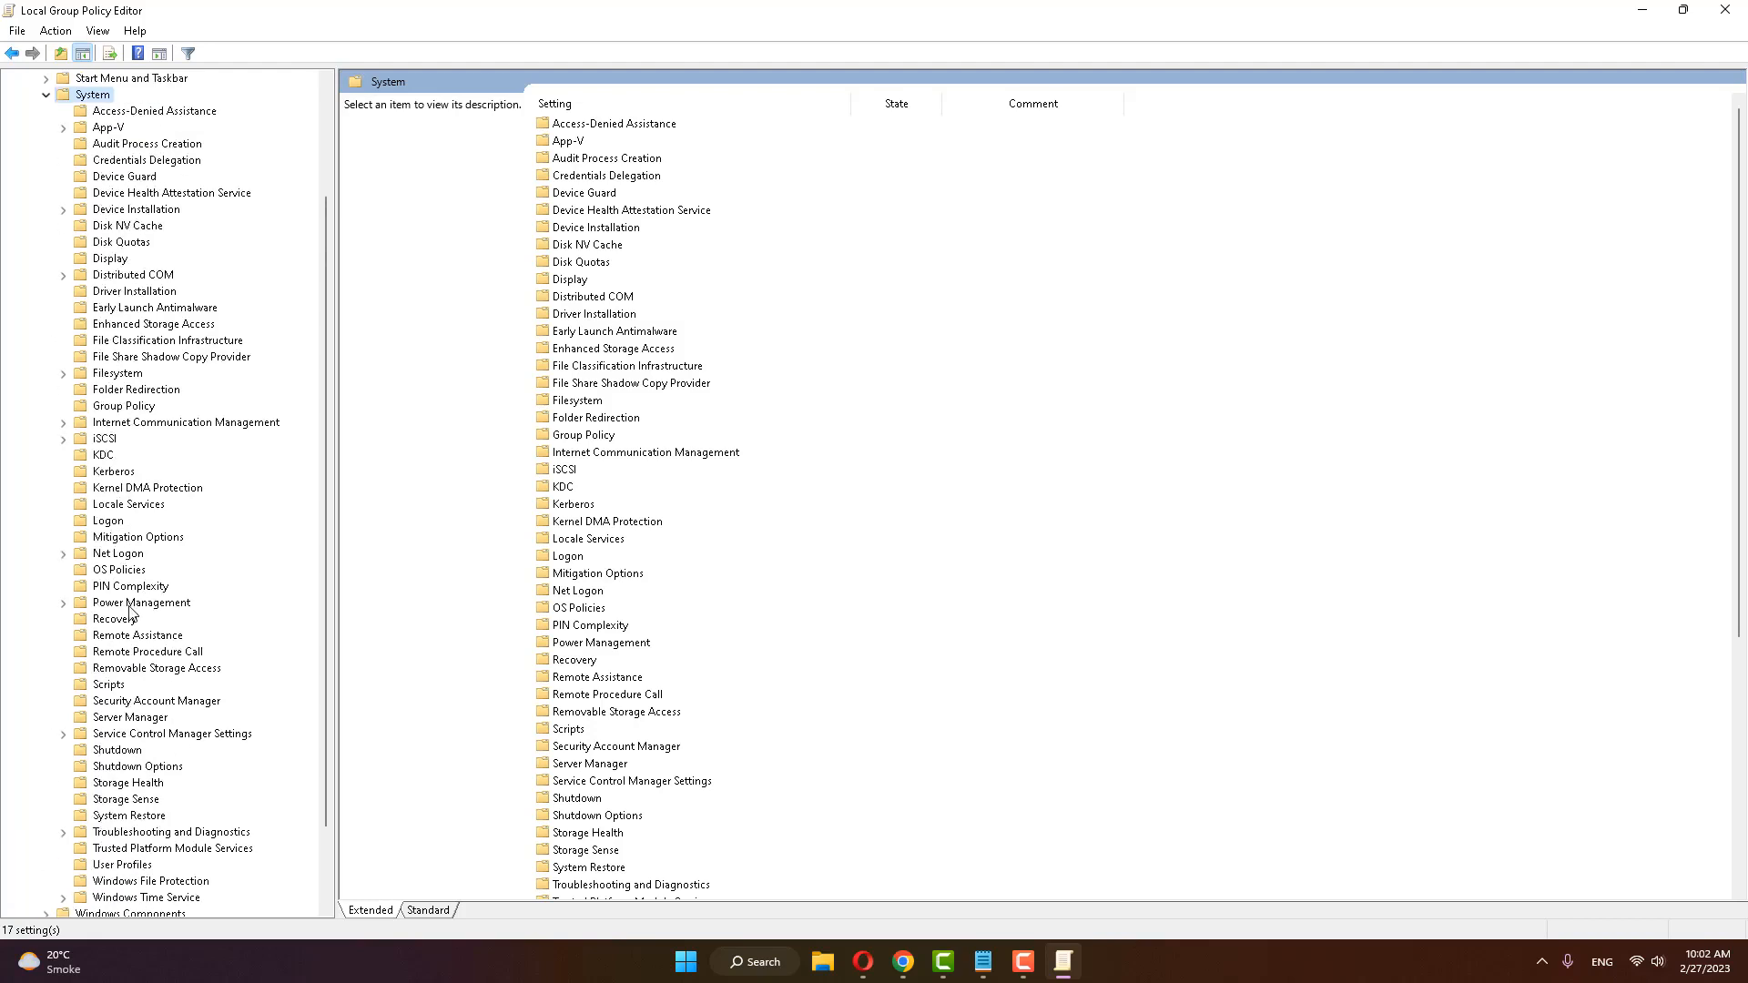
left_click(155, 428)
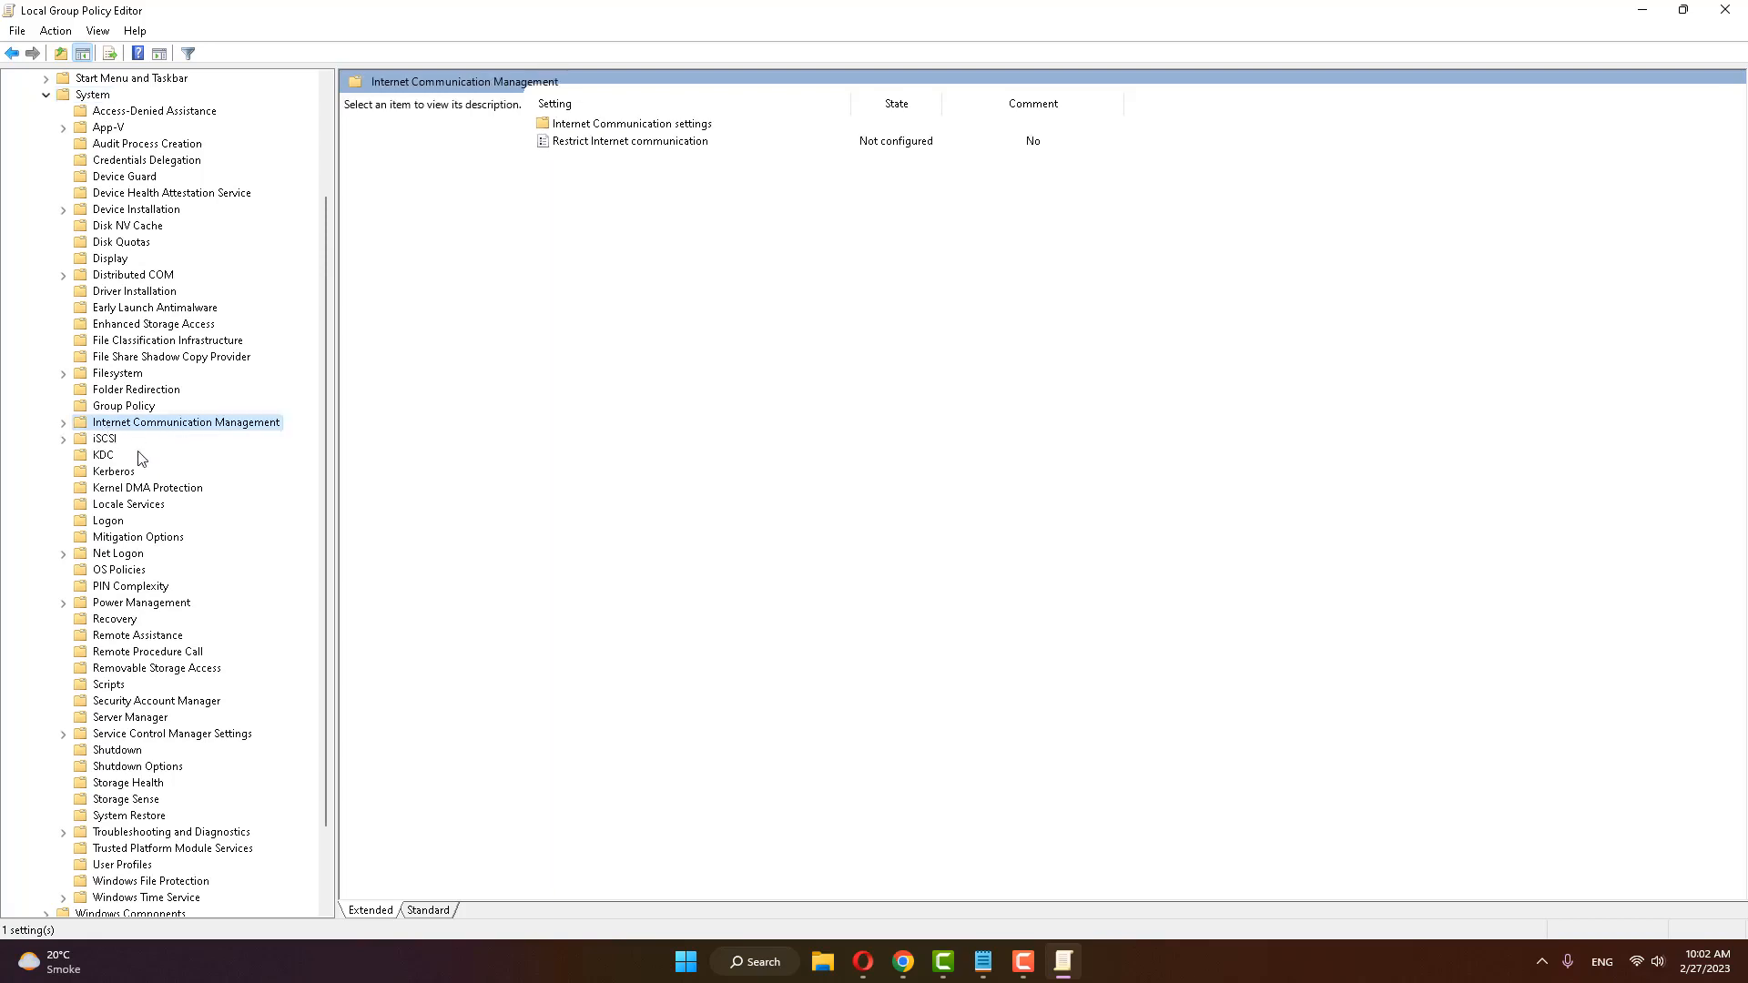
left_click(63, 424)
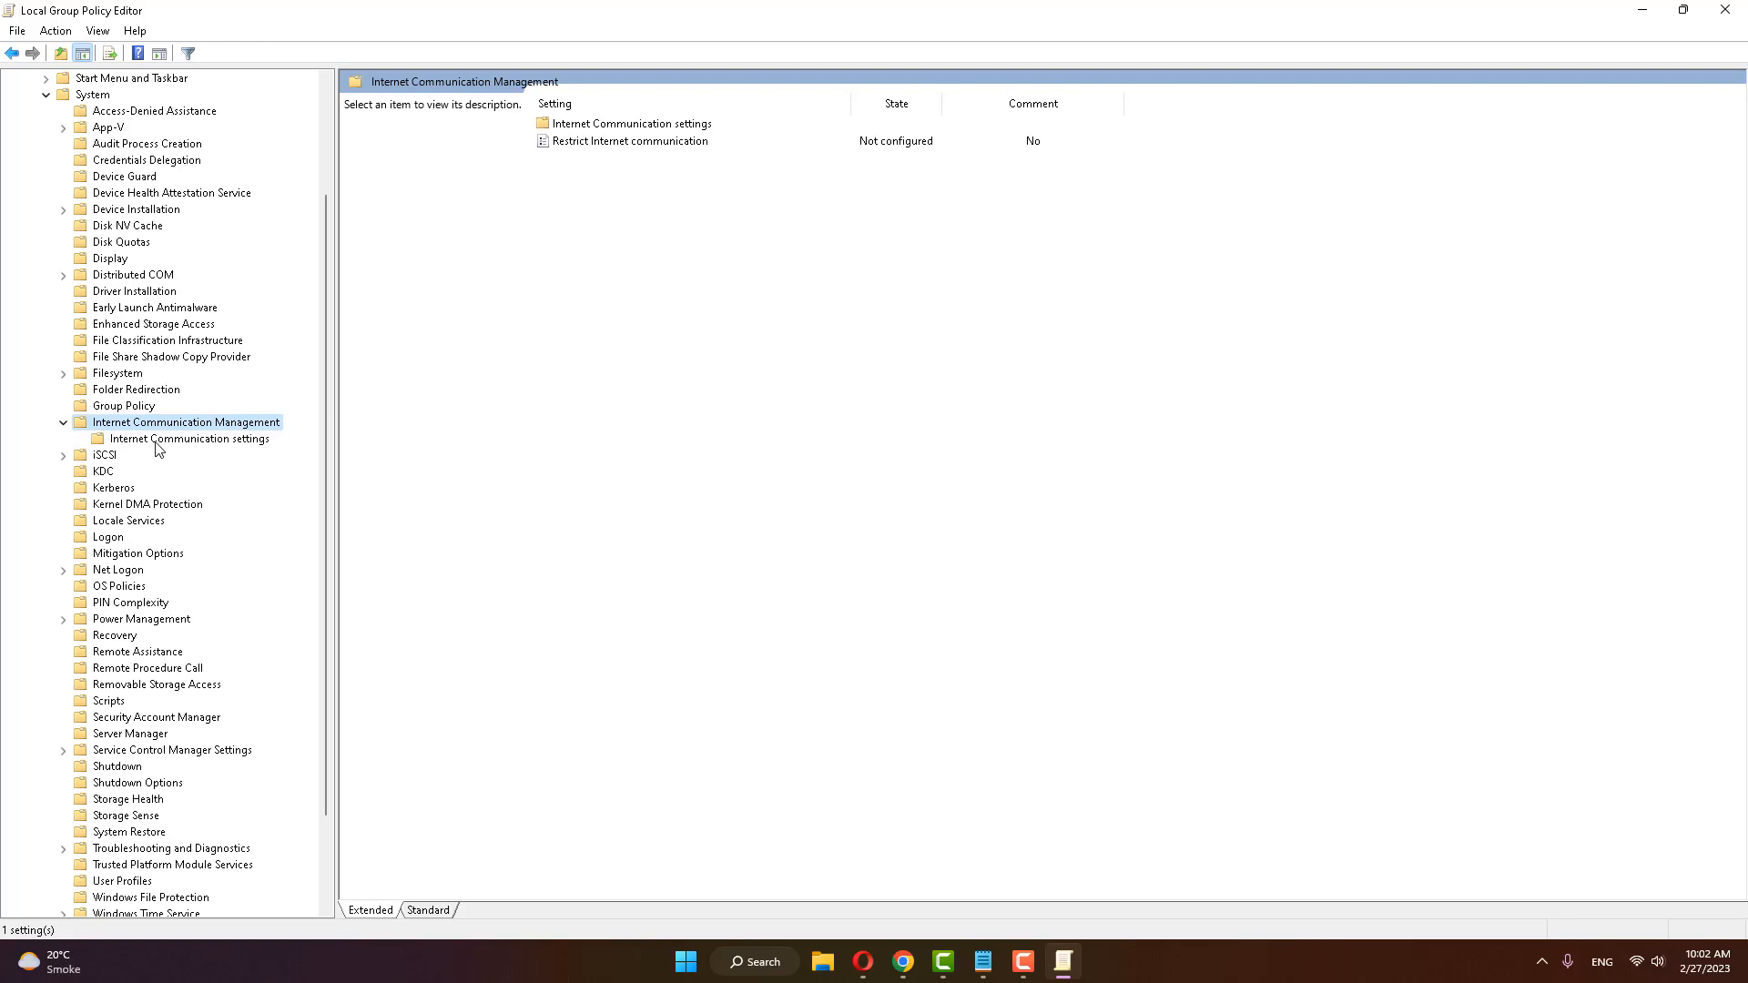
left_click(160, 442)
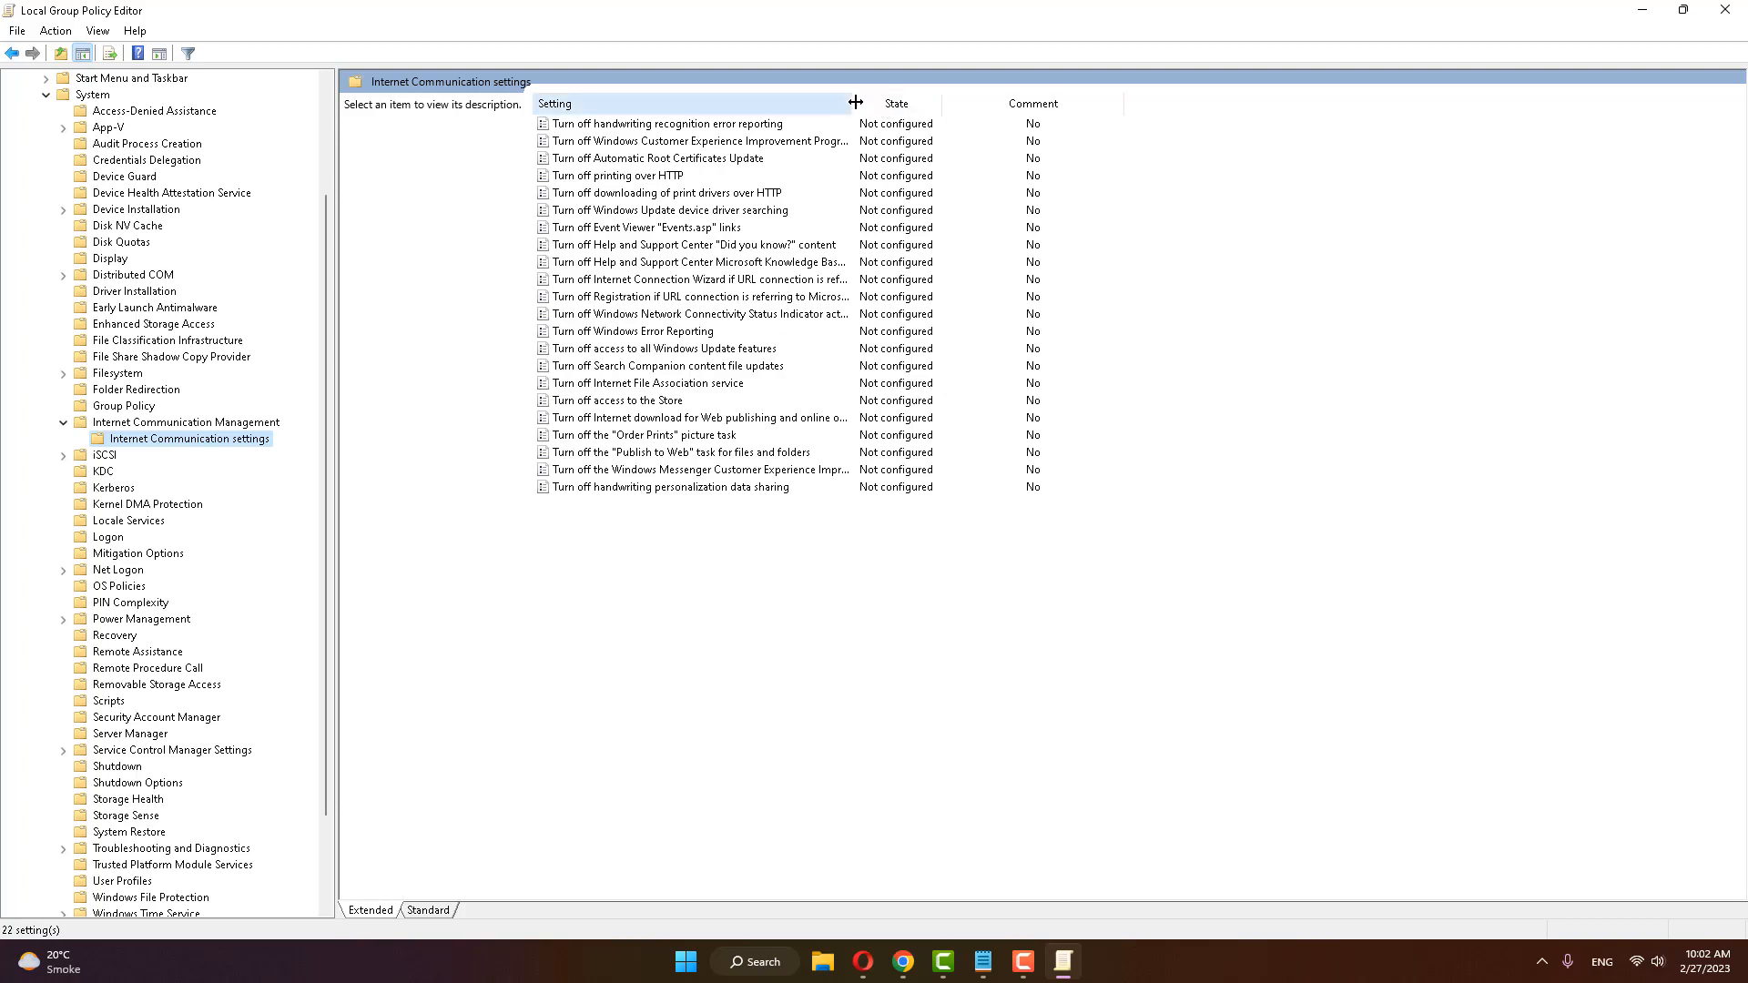
Step: Widen the Setting column and set the "Turn off Windows Network Connectivity Status Indicator active tests" policy to Enabled, applying the change
left_click_drag(853, 101, 1033, 101)
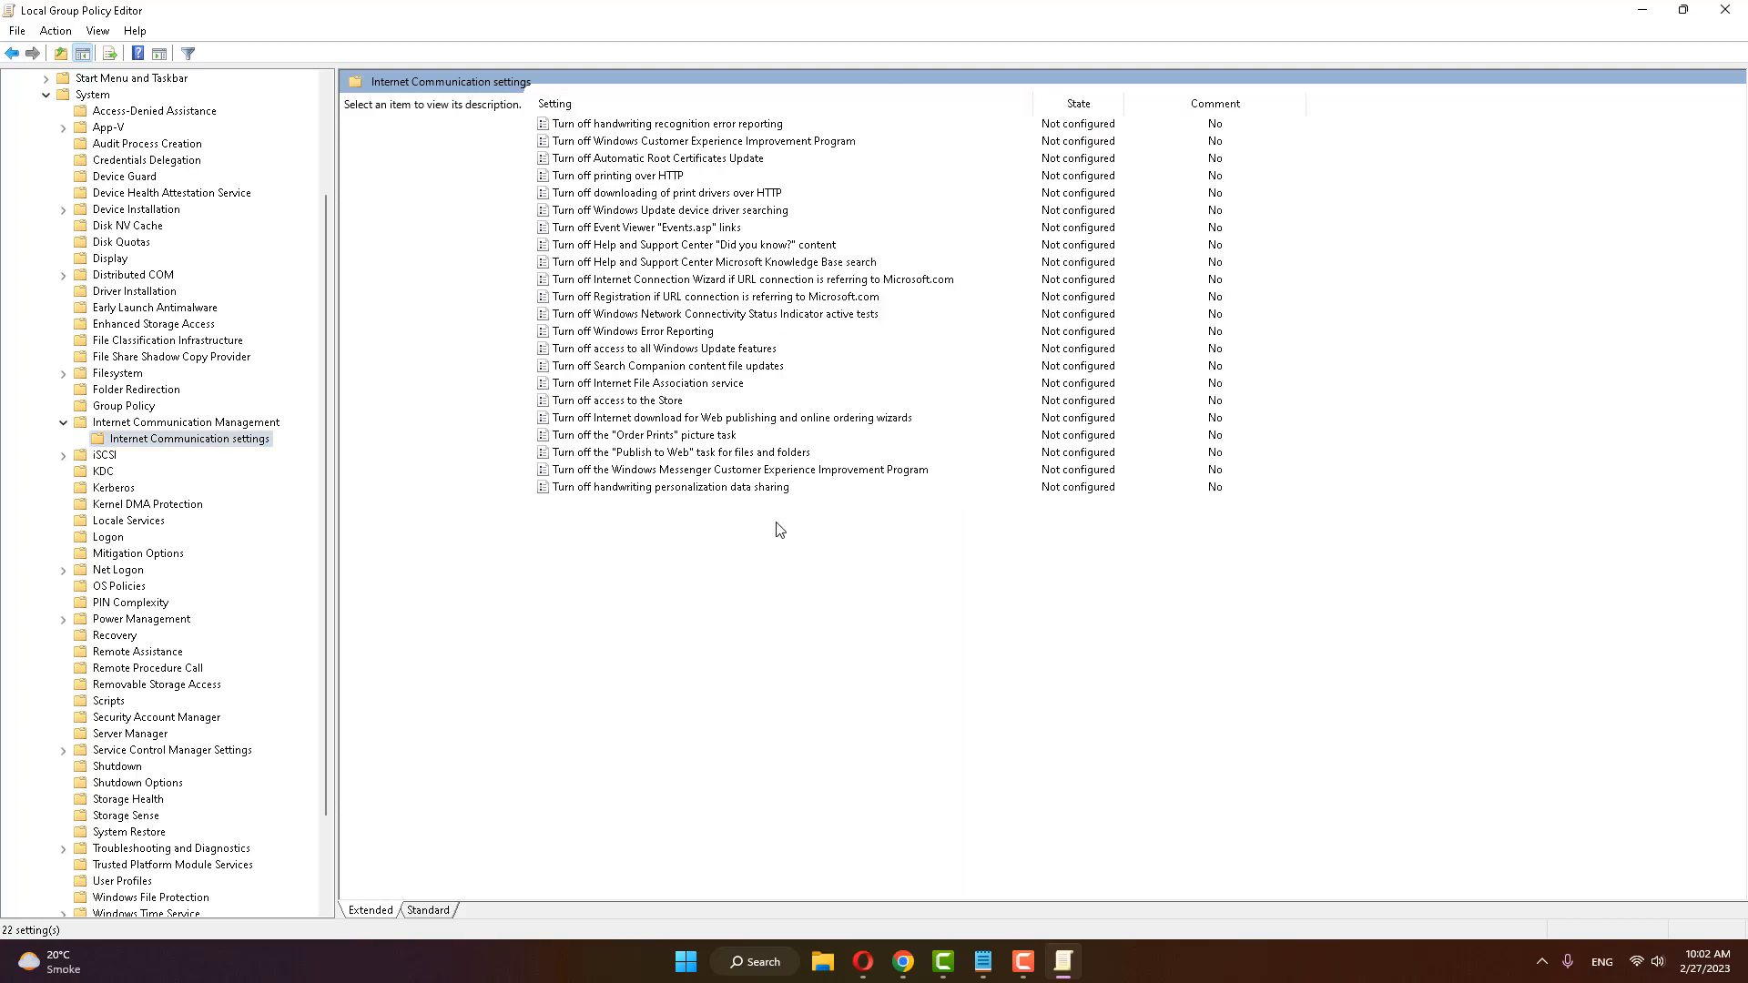
left_click(588, 317)
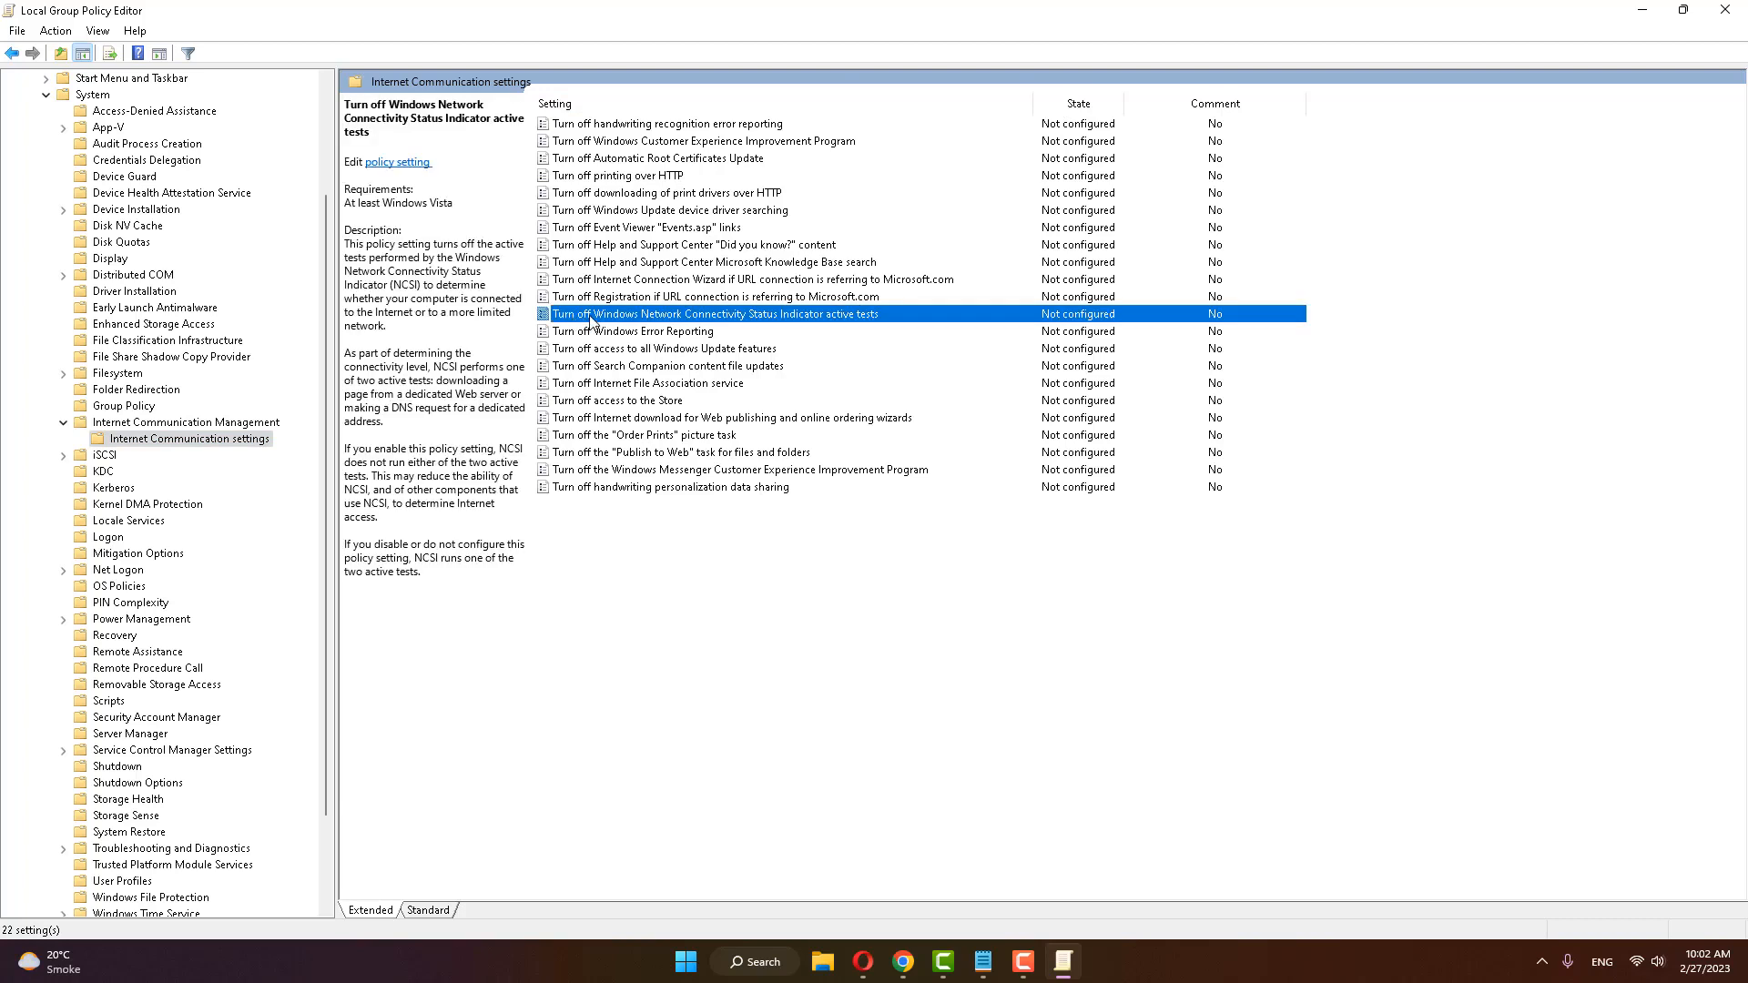
double_click(775, 315)
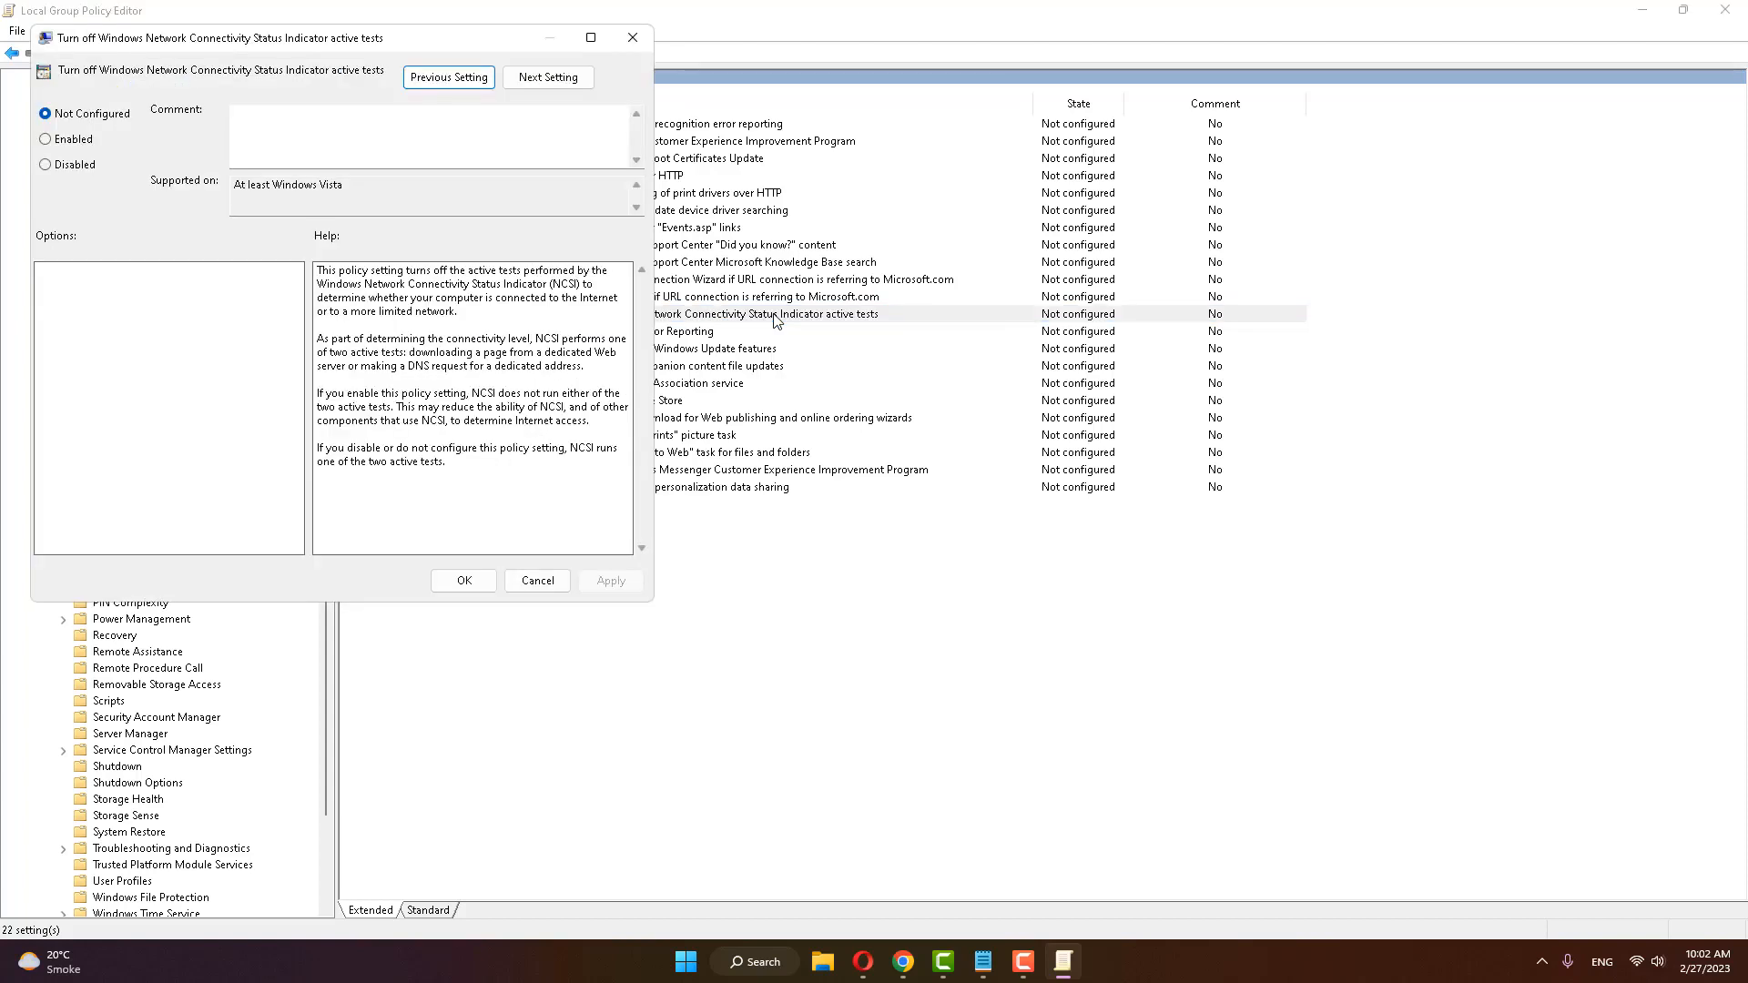
left_click(70, 142)
left_click(611, 579)
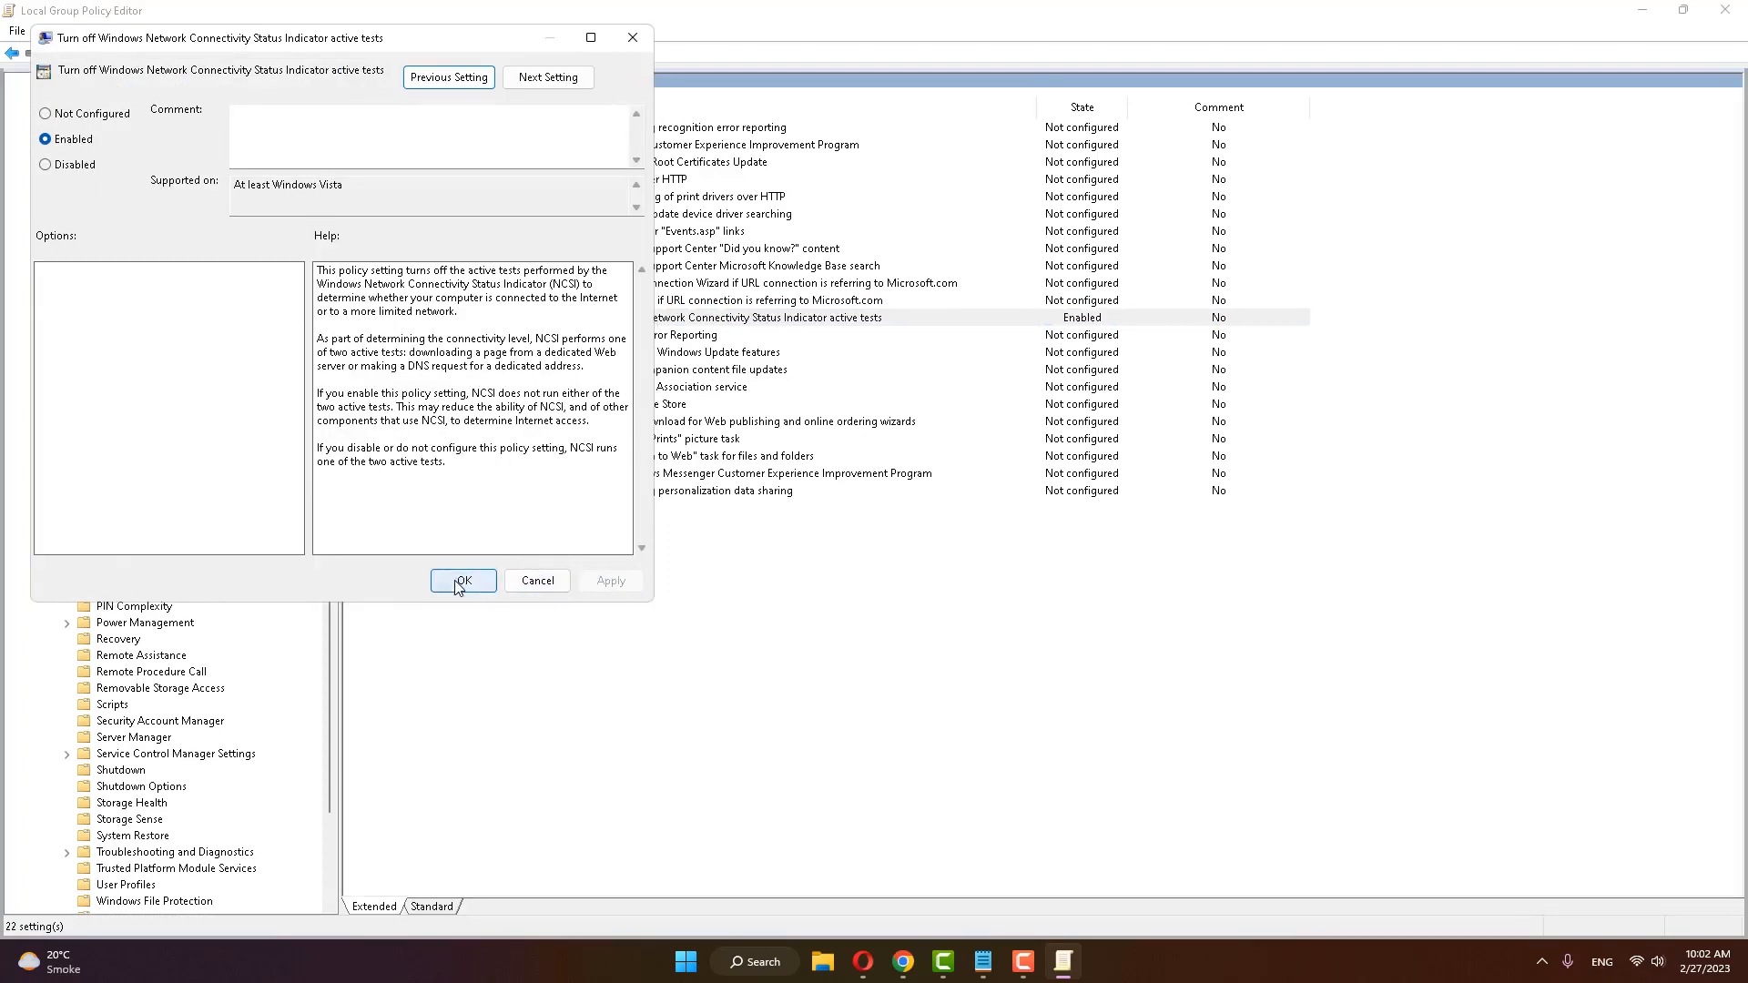
left_click(461, 580)
Step: Collapse Internet Communication Management, System and Administrative Templates in the console tree and close the Local Group Policy Editor
left_click(67, 427)
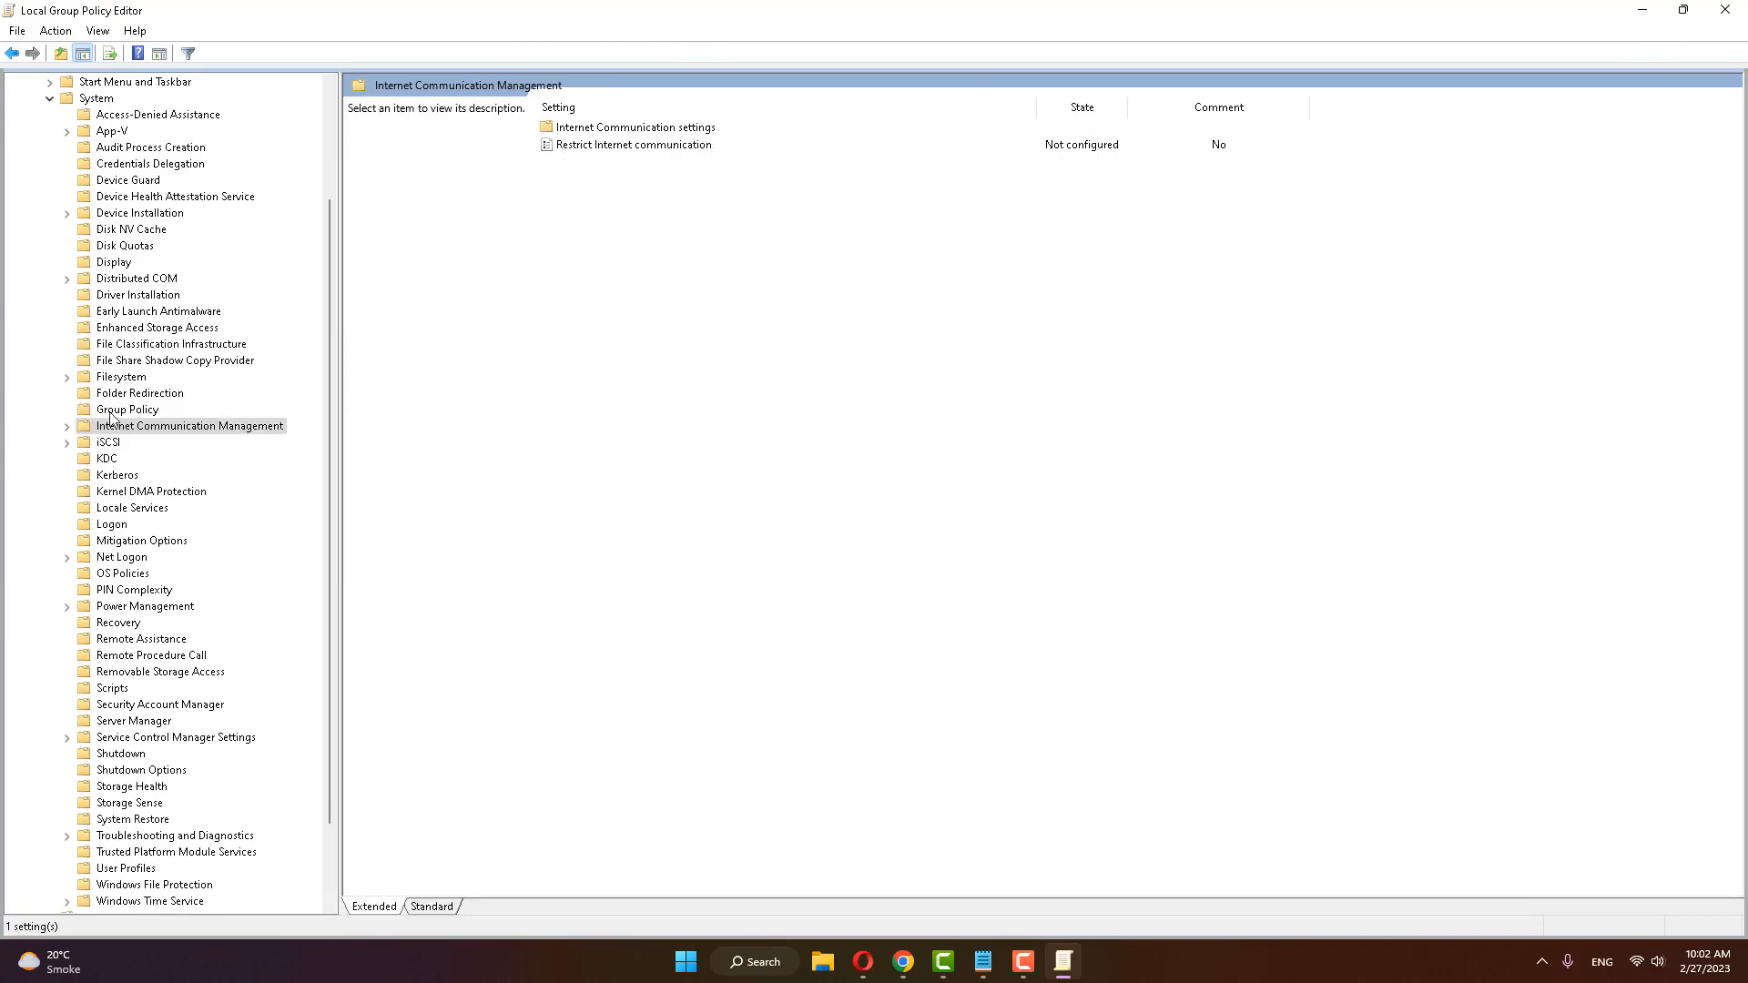
scroll(127, 346, "up", 3)
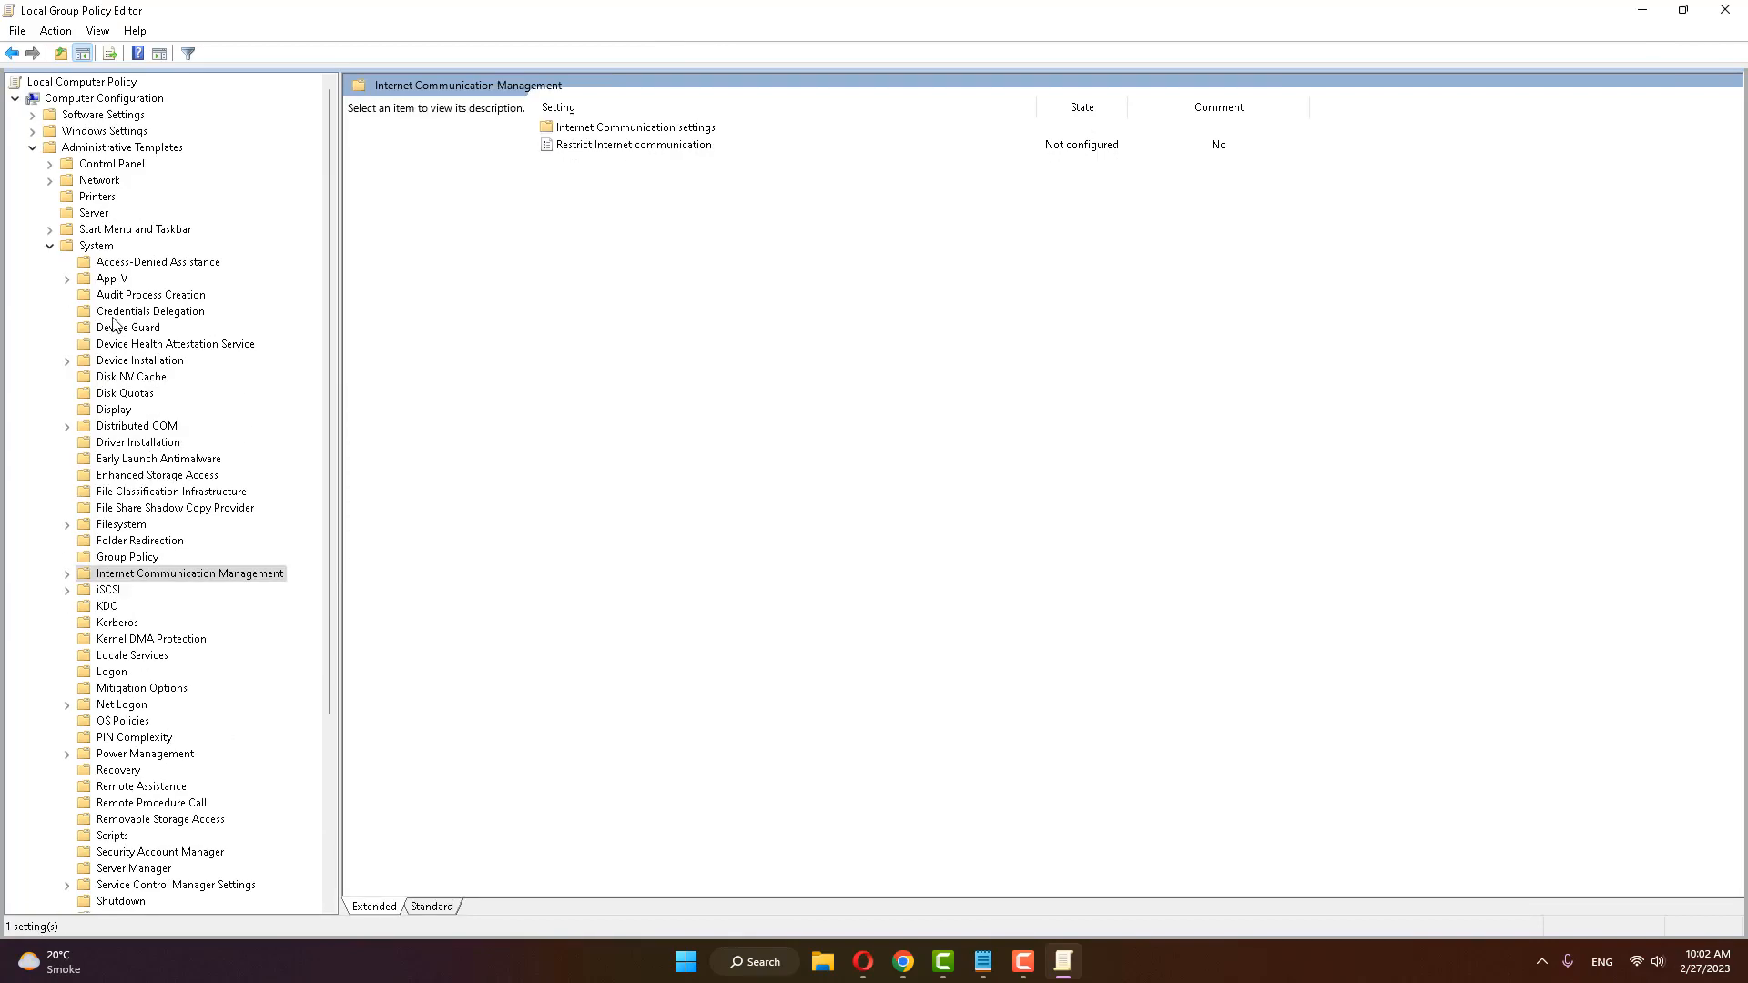
left_click(49, 246)
left_click(33, 147)
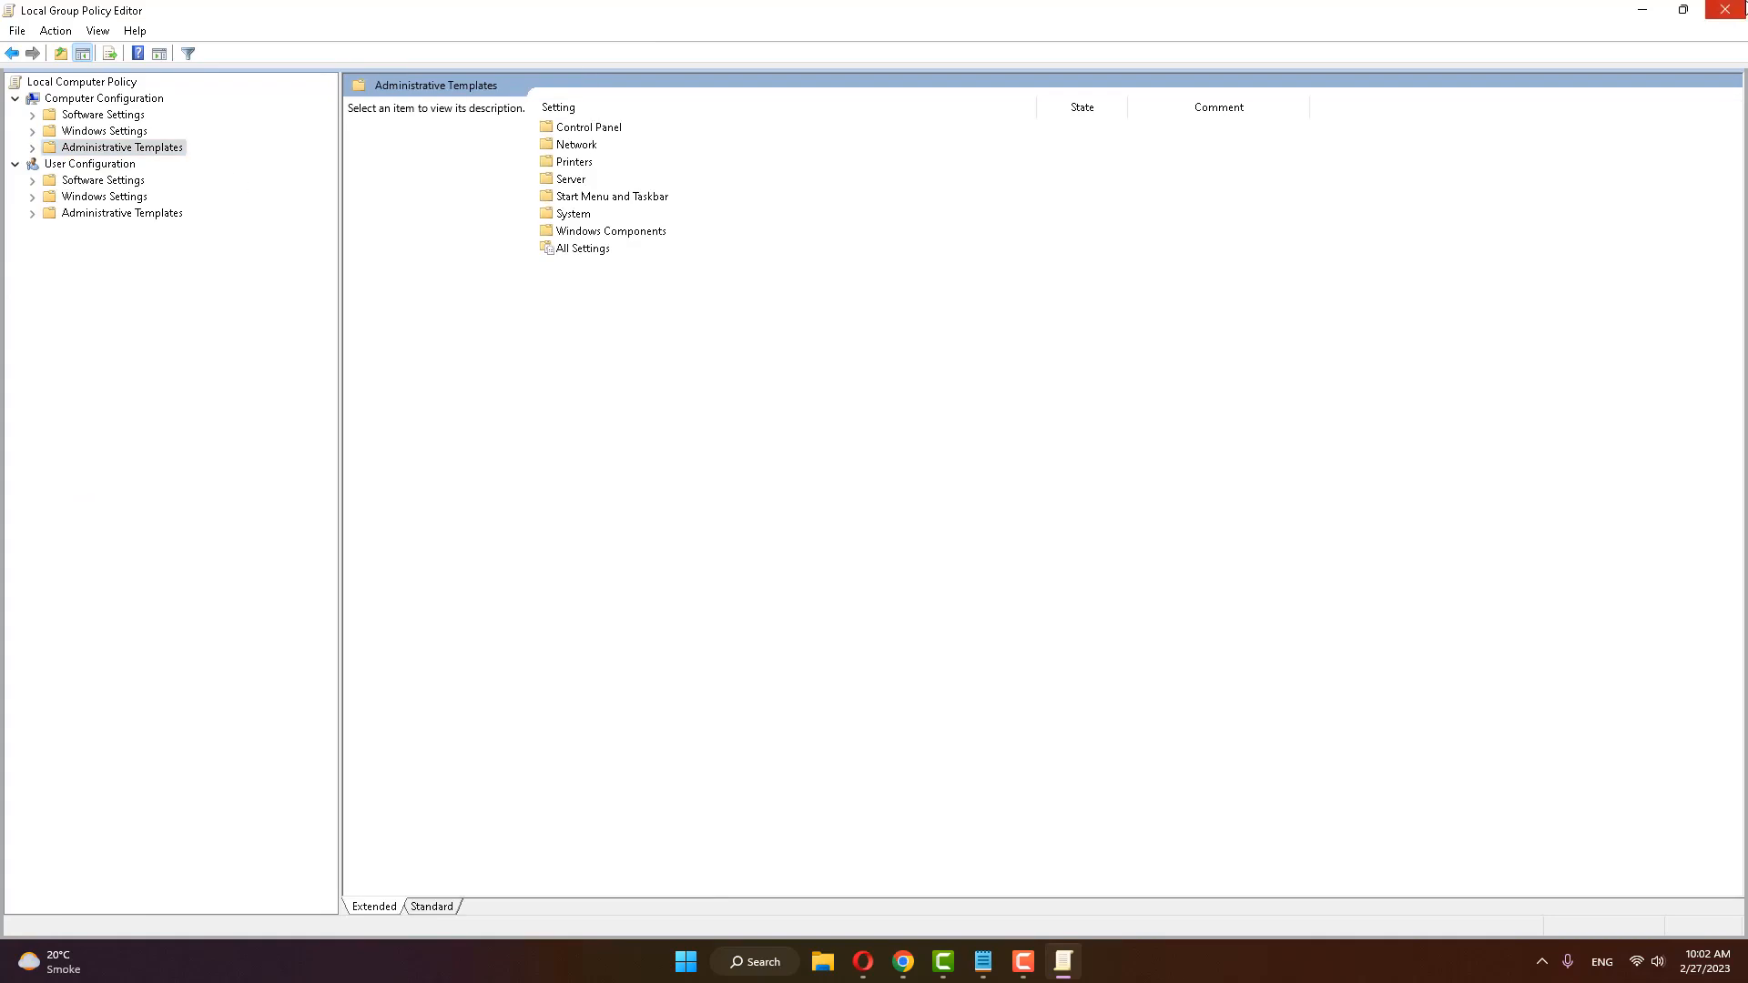
left_click(1729, 12)
Step: Display the Windows power options that include Restart, and dismiss them without restarting
key("super")
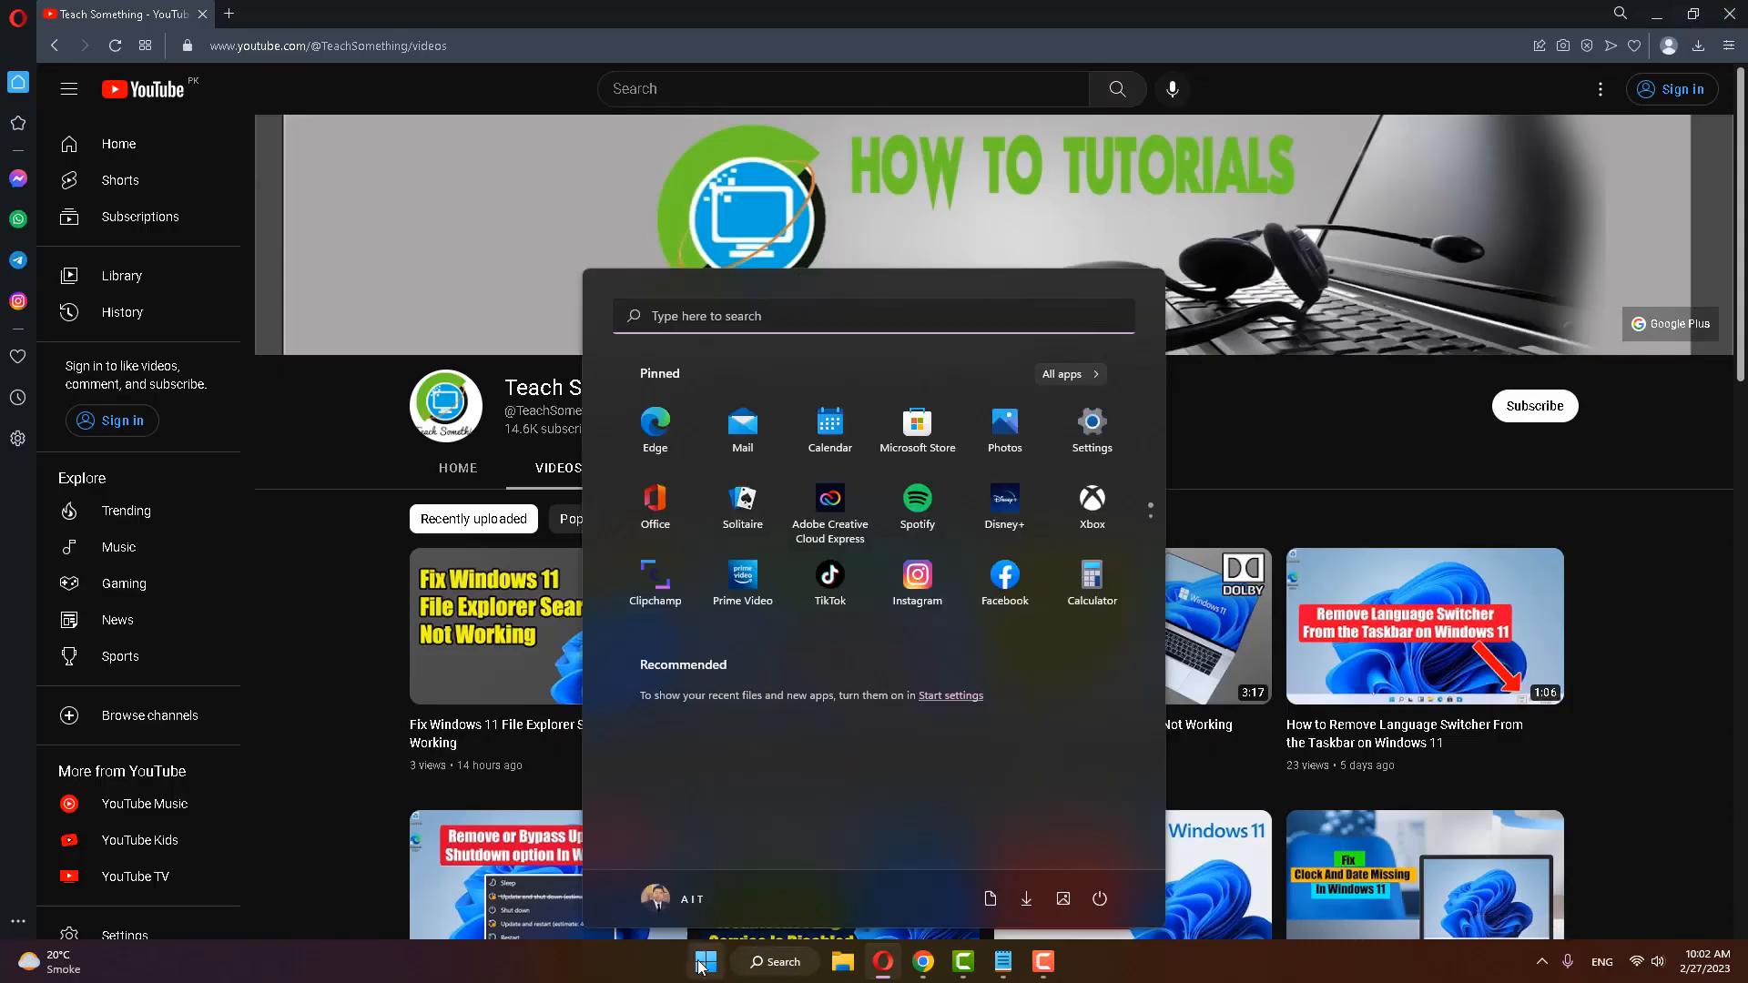
left_click(1101, 899)
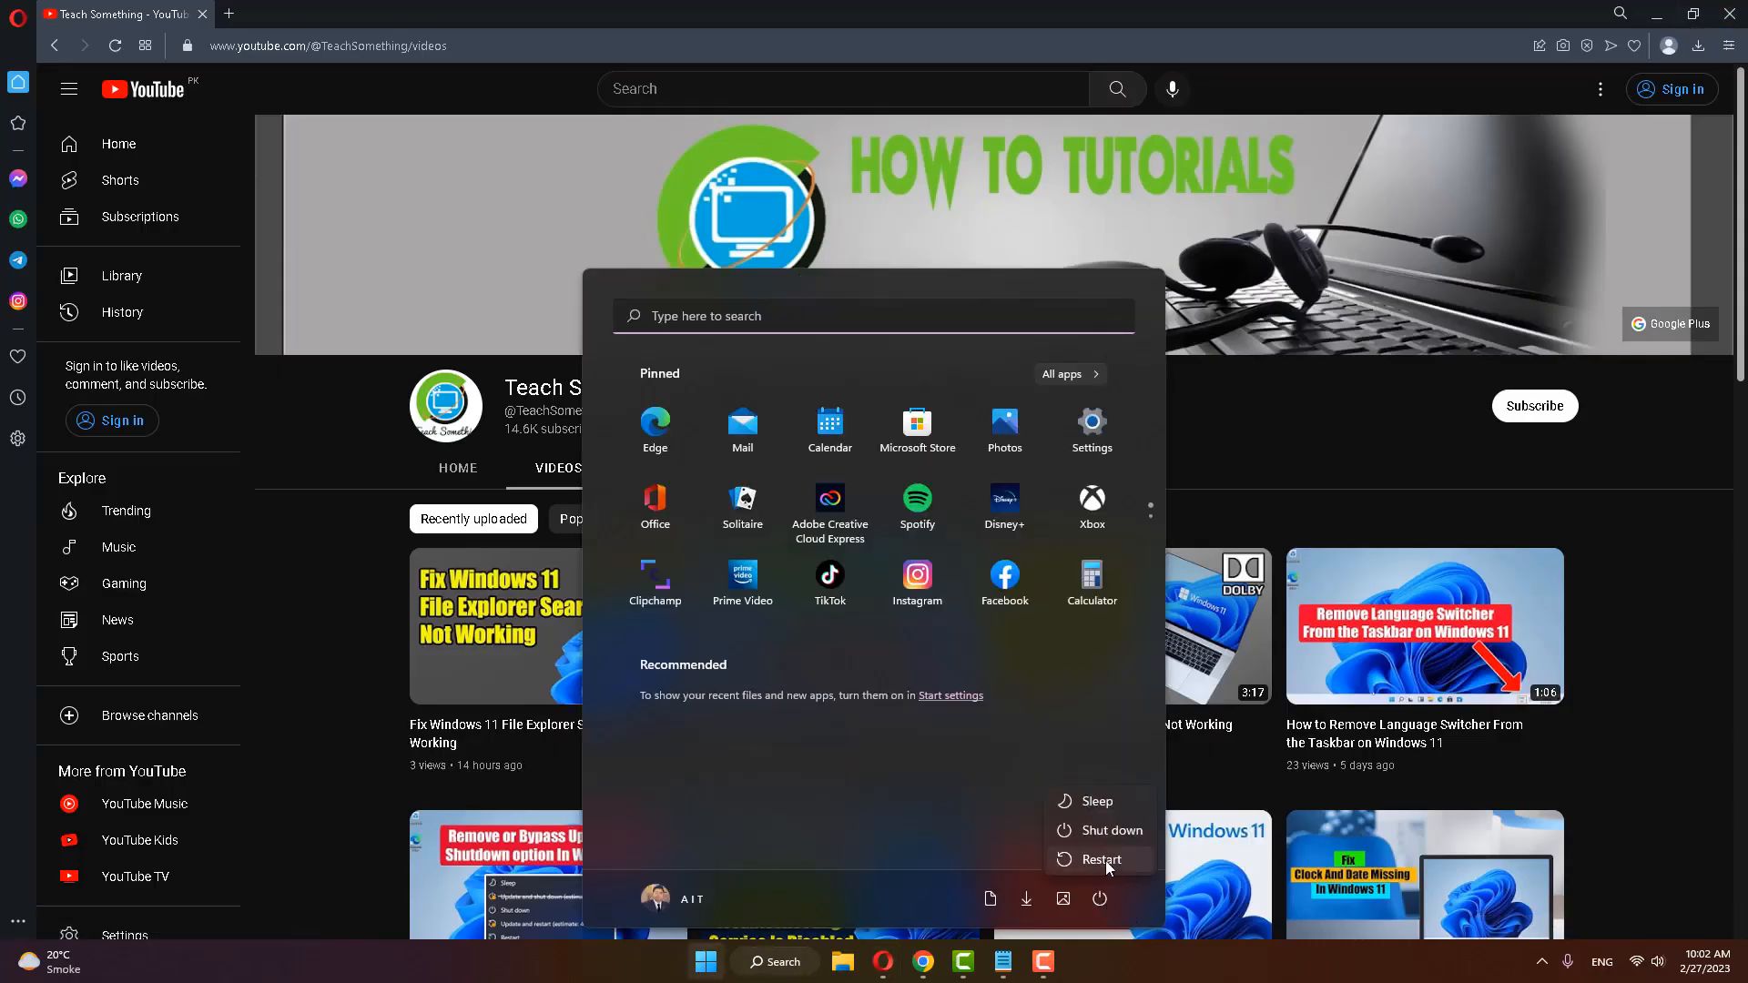
left_click(1264, 402)
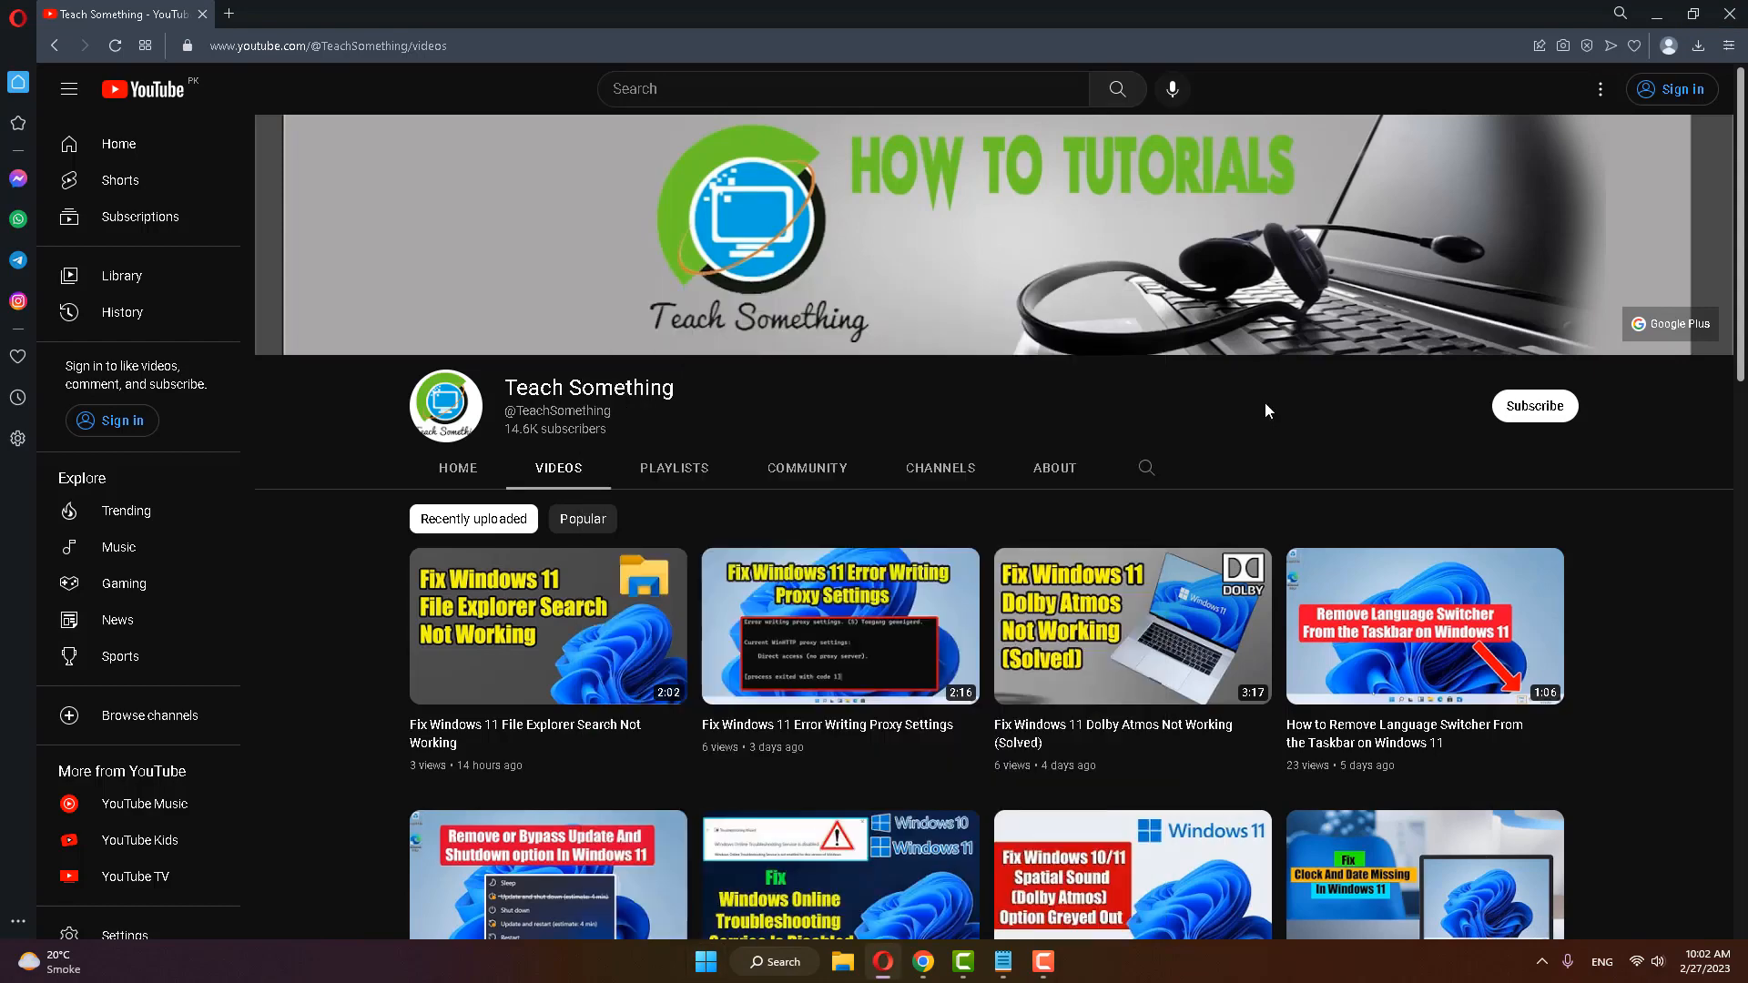